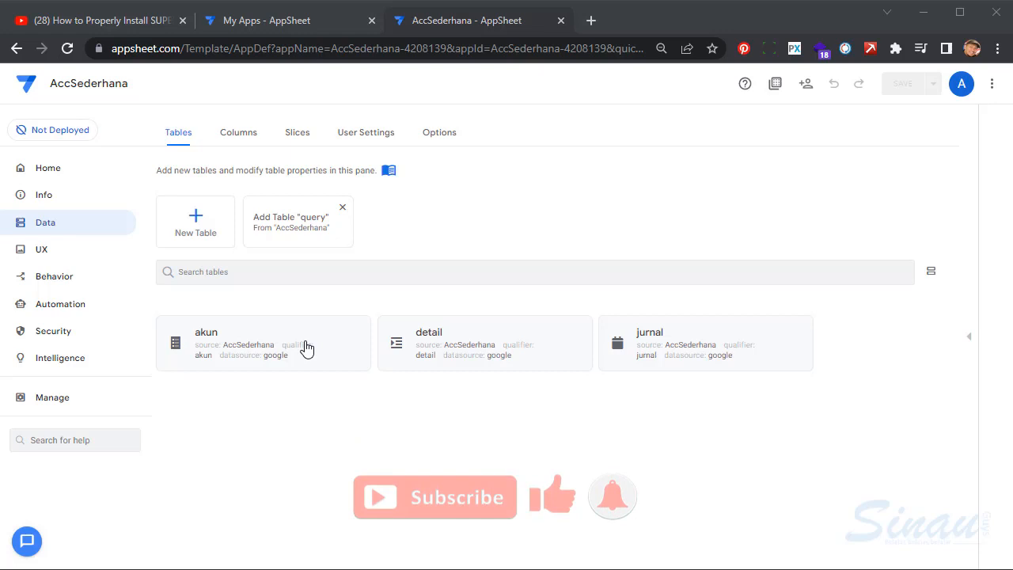
- Open the akun table's source spreadsheet in Google Sheets and enter the column header "kelompok" in cell E1
{"action": "left_click", "coordinate": [306, 348]}
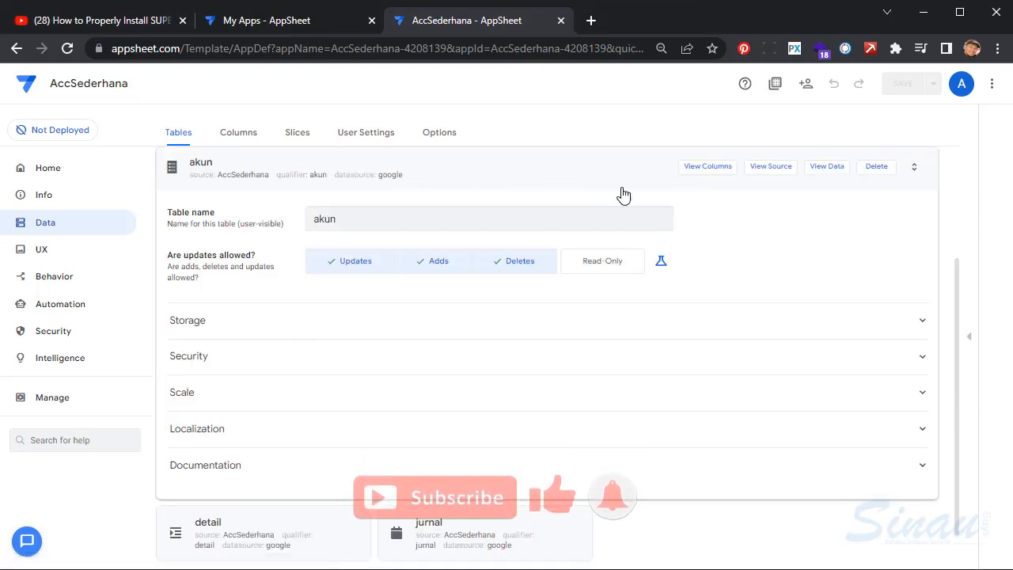
{"action": "left_click", "coordinate": [768, 174]}
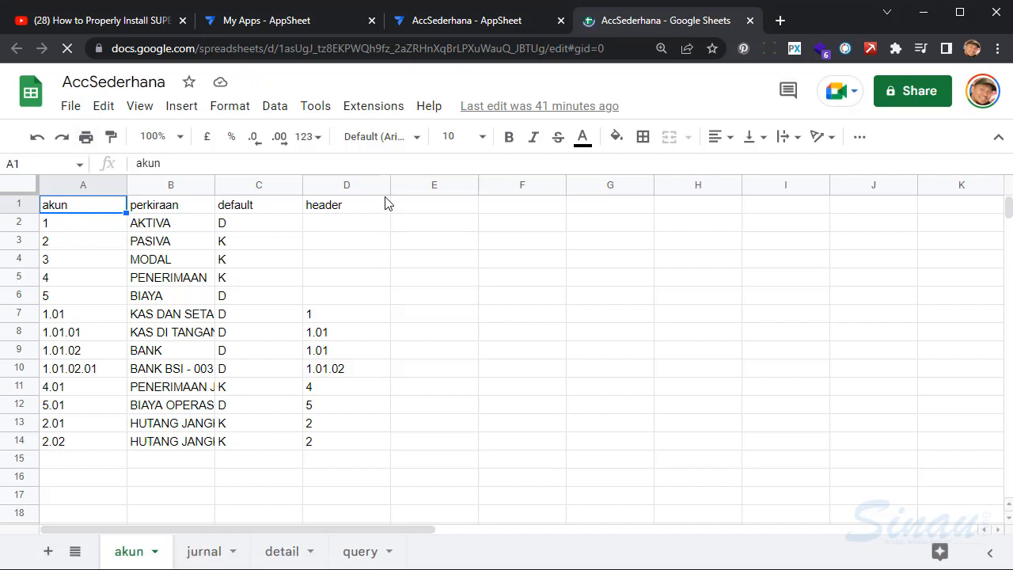
{"action": "left_click", "coordinate": [433, 210]}
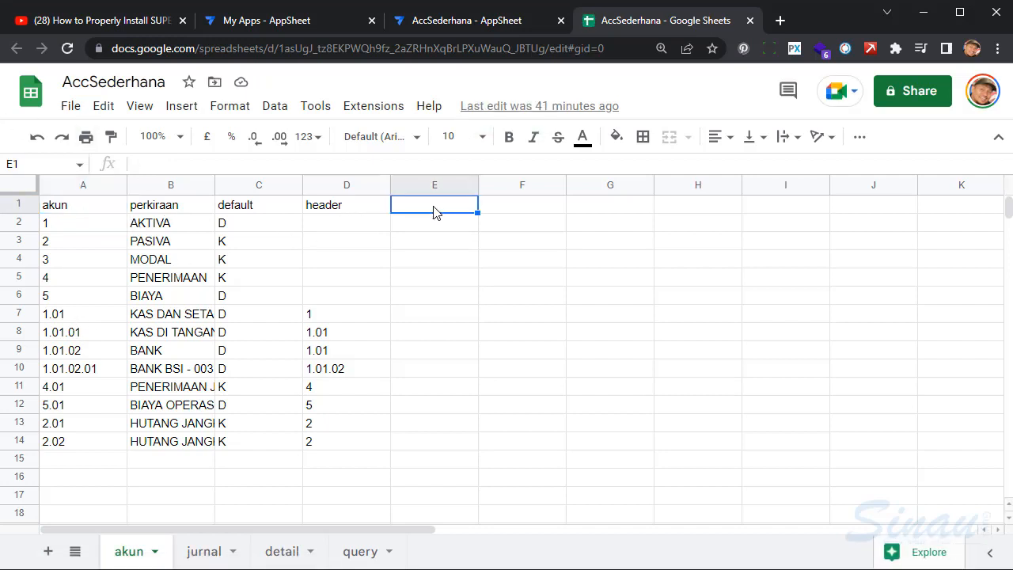
{"action": "type", "text": "kelompok"}
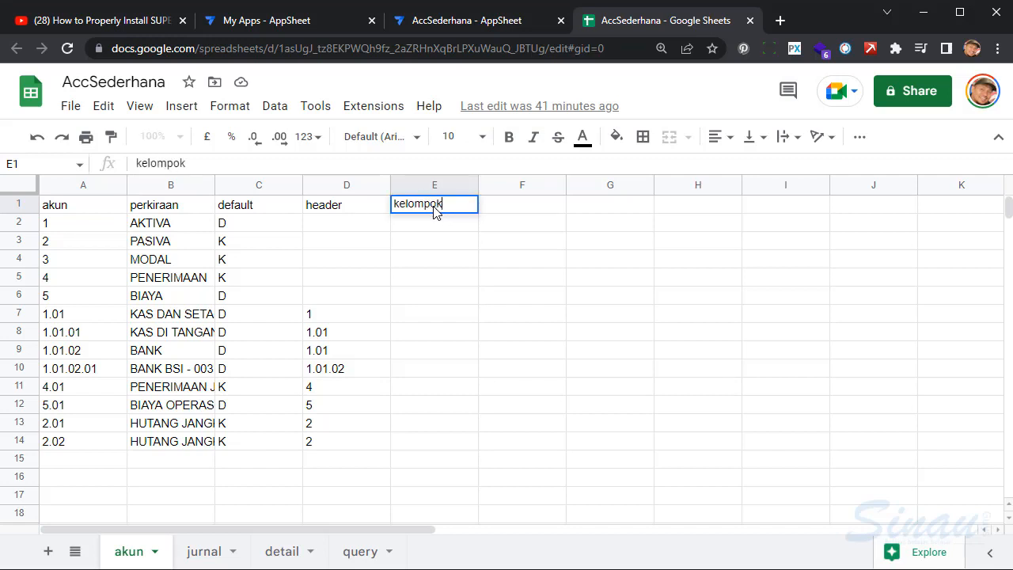
{"action": "key", "text": "Return"}
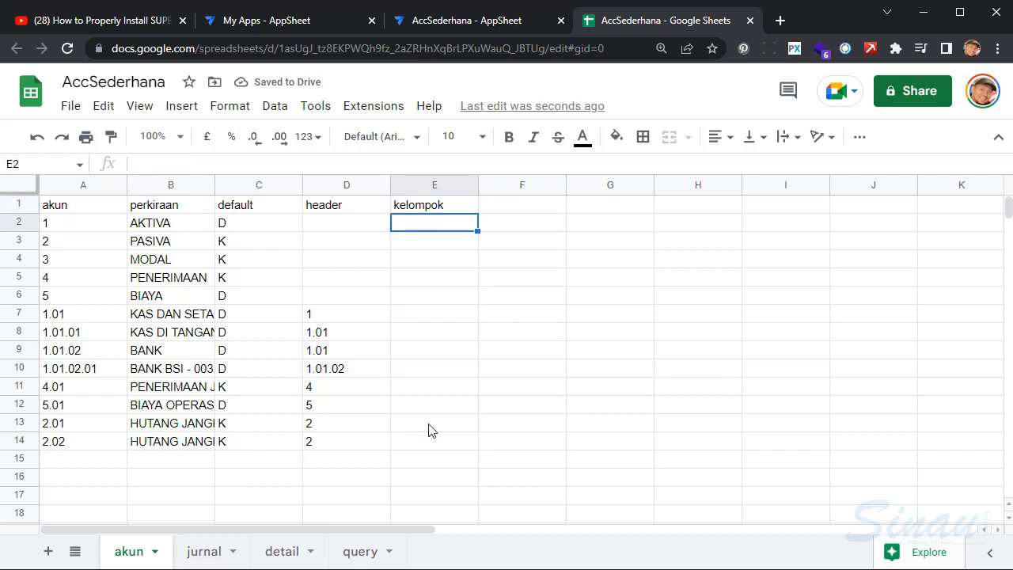
- Create a filter over the akun sheet's data range A1:E14
{"action": "left_click", "coordinate": [76, 209]}
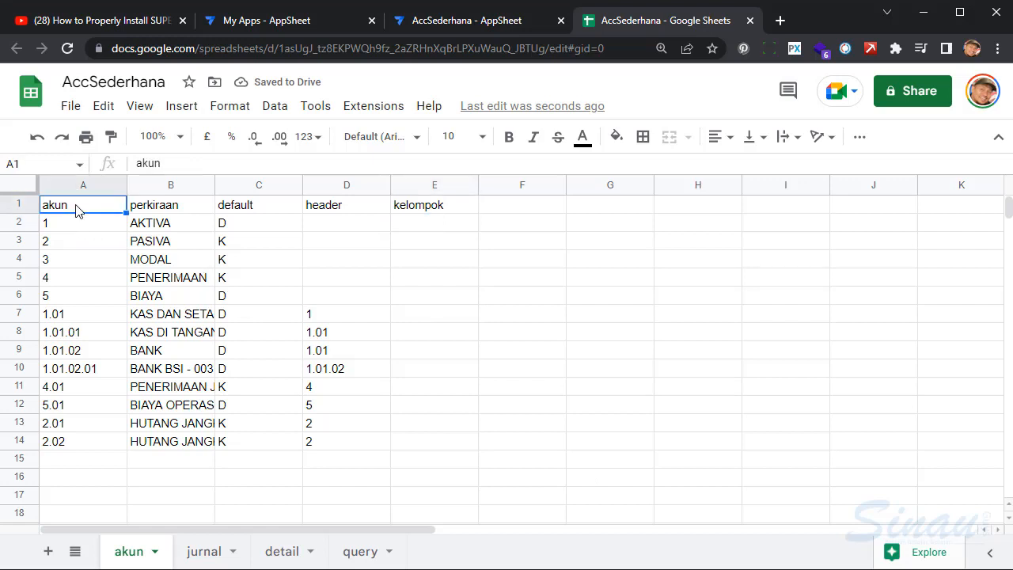
{"action": "key", "text": "ctrl+shift+Right"}
{"action": "key", "text": "ctrl+shift+Down"}
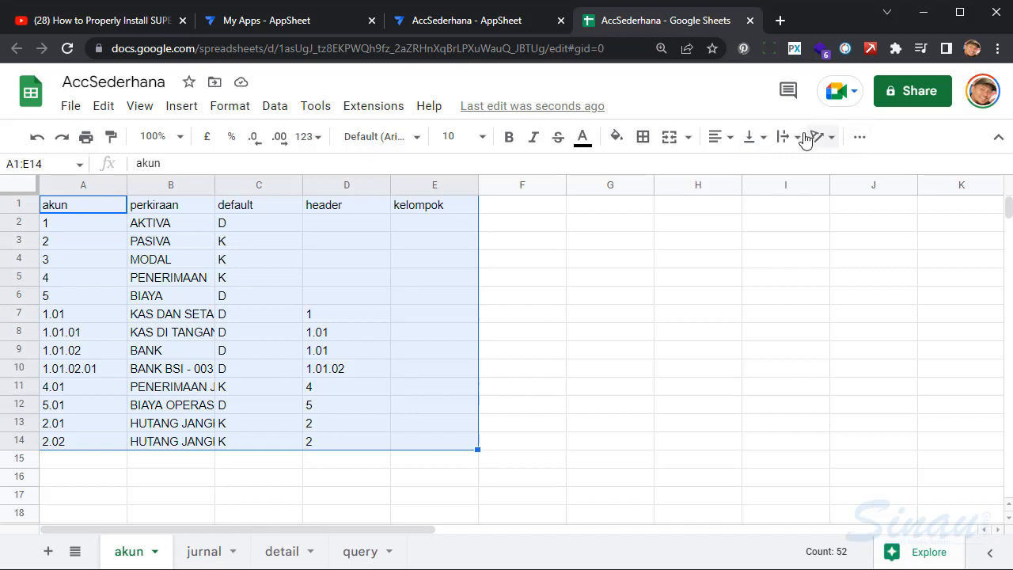
{"action": "left_click", "coordinate": [861, 140]}
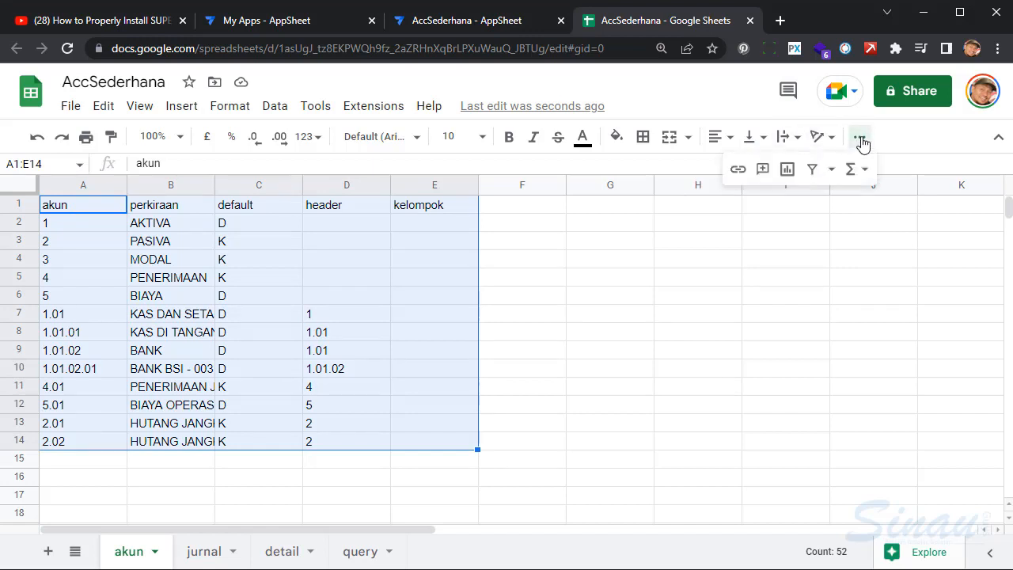
{"action": "left_click", "coordinate": [813, 170]}
{"action": "left_click", "coordinate": [262, 249]}
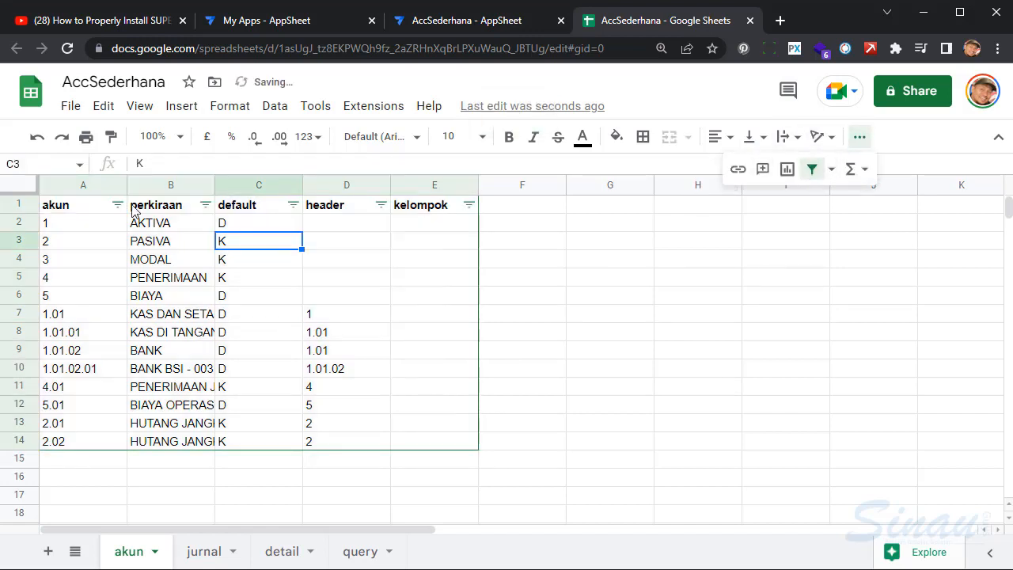
- Sort the filtered rows by the akun column from A to Z
{"action": "left_click", "coordinate": [116, 205]}
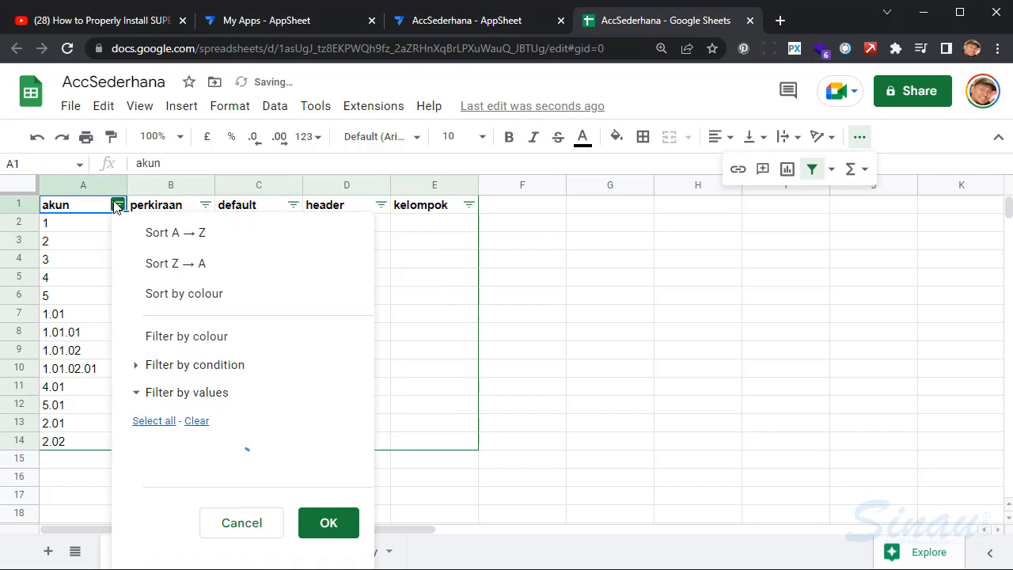
{"action": "left_click", "coordinate": [174, 240]}
{"action": "left_click", "coordinate": [549, 299]}
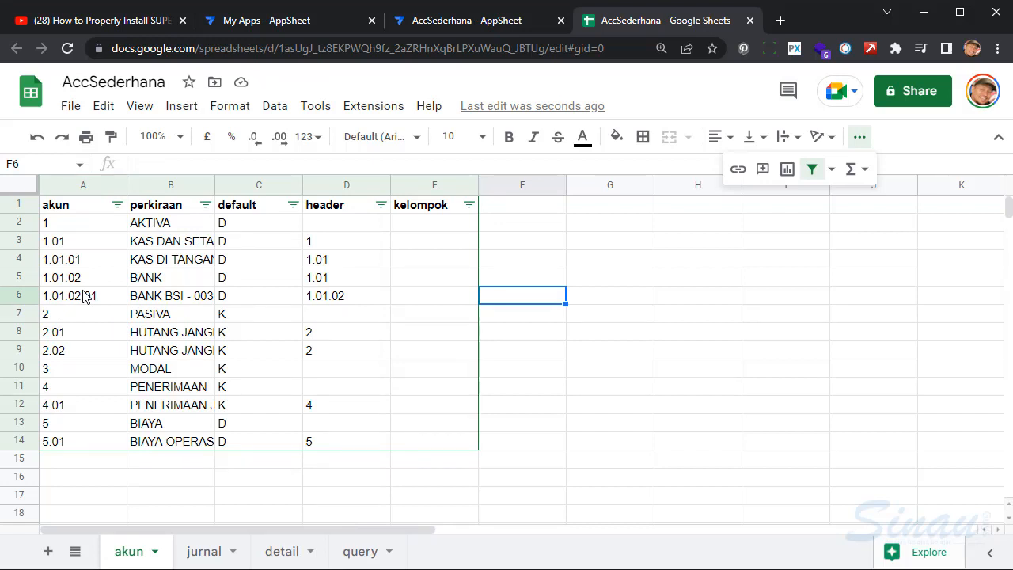
- Switch to the AppSheet editor, launch the app preview in its own browser tab and open the akun view
{"action": "left_click", "coordinate": [440, 27]}
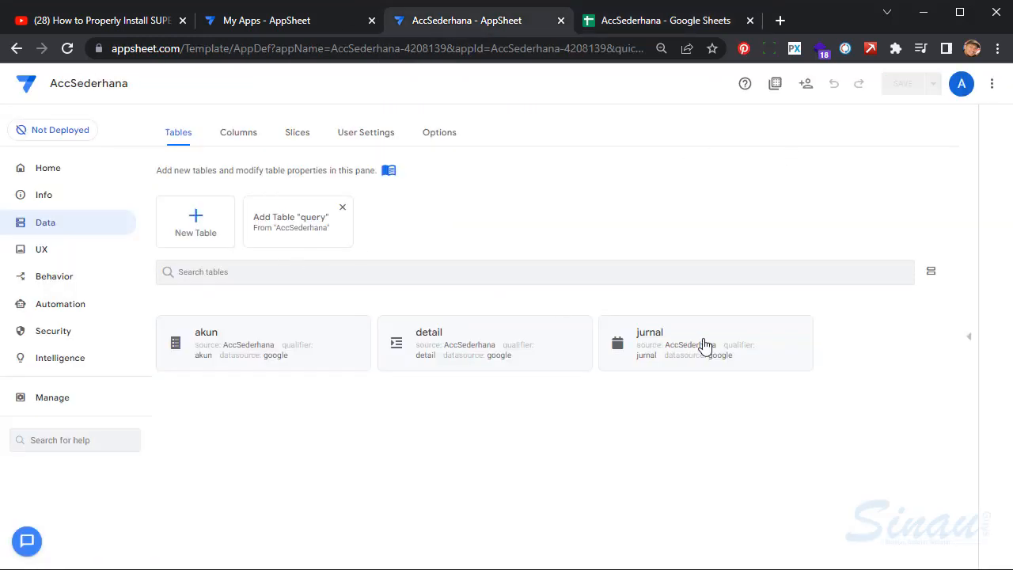
{"action": "left_click", "coordinate": [972, 346]}
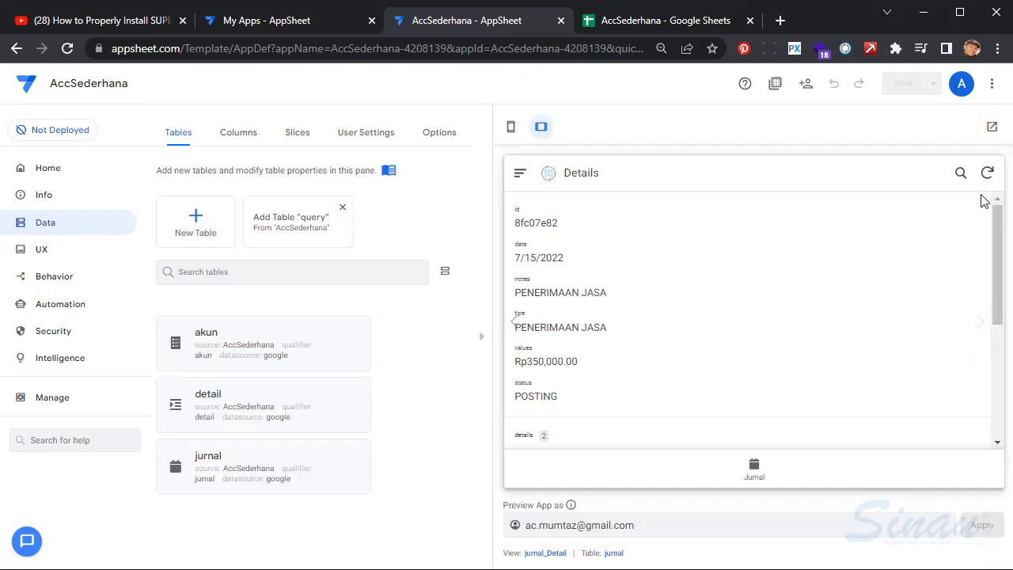
{"action": "left_click", "coordinate": [991, 124]}
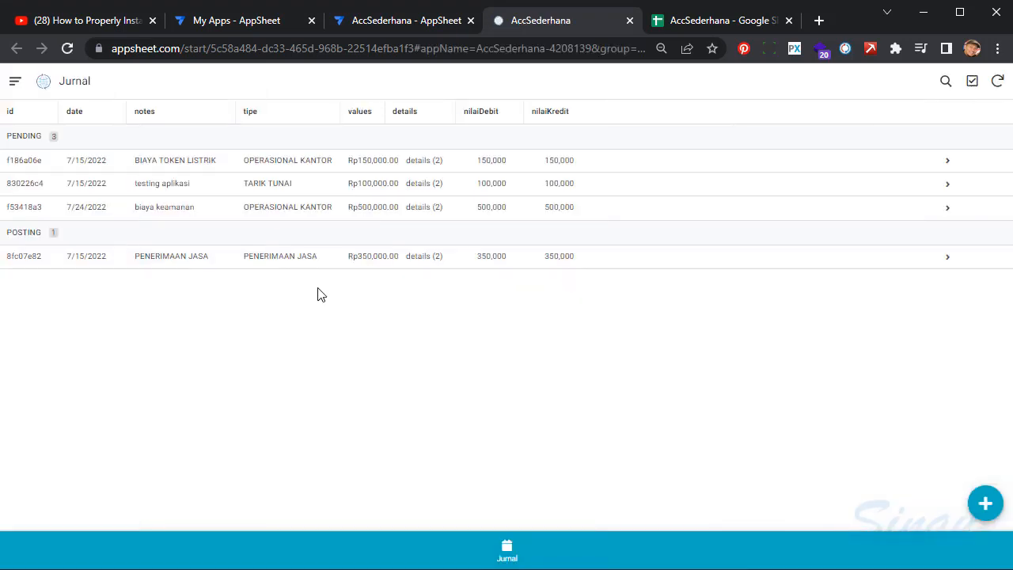
{"action": "left_click", "coordinate": [14, 82]}
{"action": "left_click", "coordinate": [42, 142]}
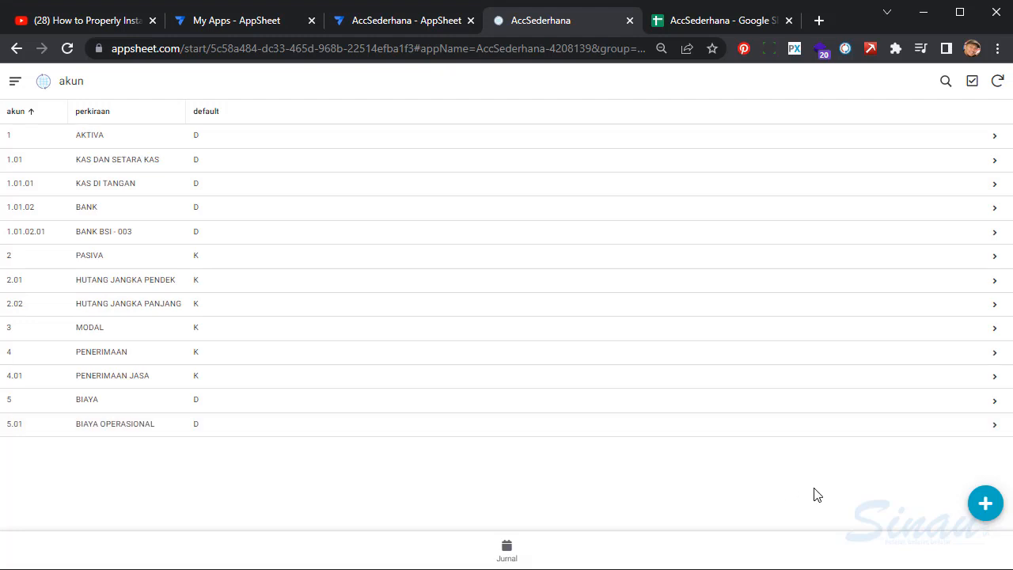
- Add and save account 1.01.01.01 with header "1.01.01 - KAS DI TANGAN", perkiraan KAS and default D
{"action": "left_click", "coordinate": [986, 503]}
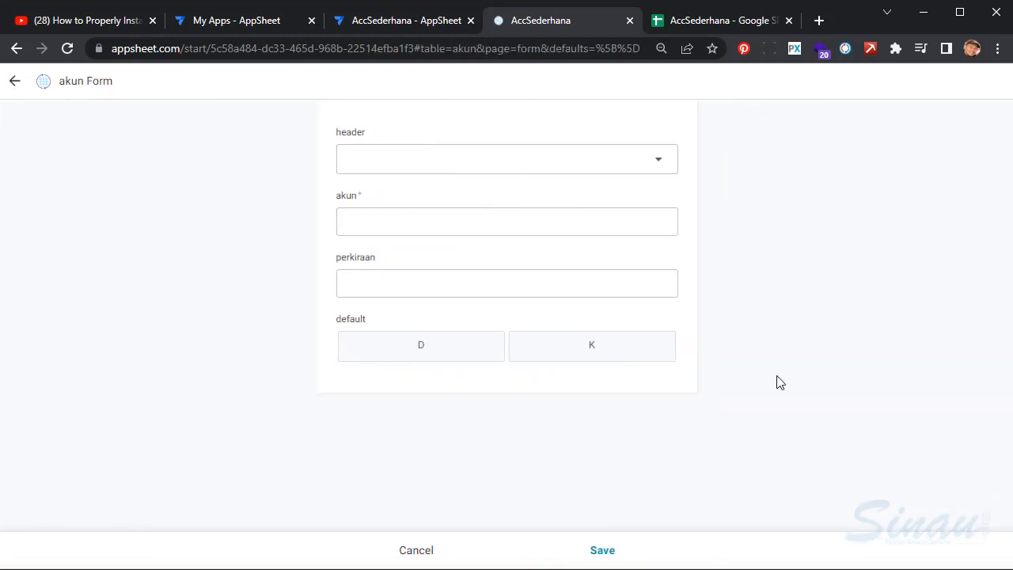
{"action": "left_click", "coordinate": [613, 169]}
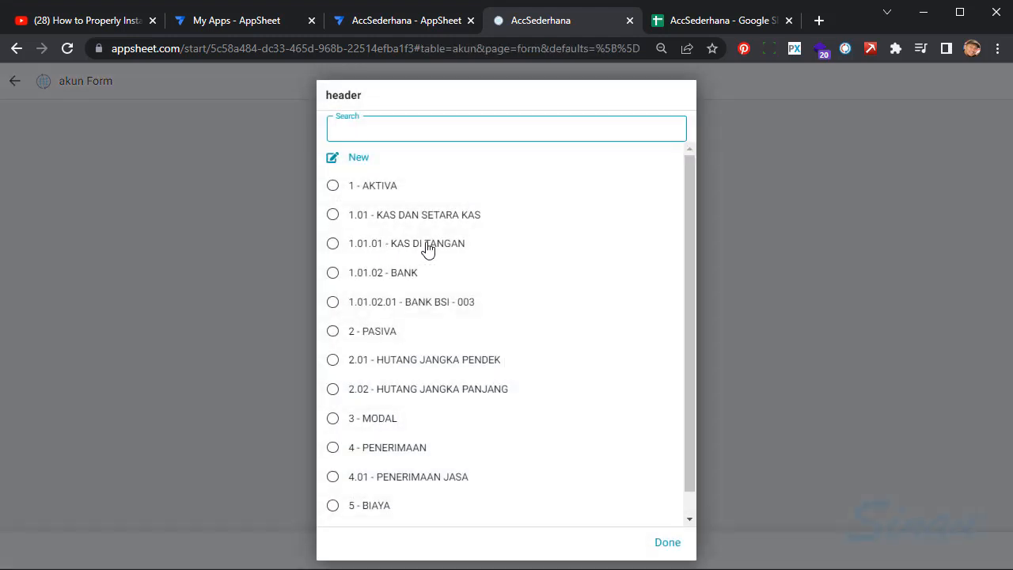
{"action": "left_click", "coordinate": [410, 250]}
{"action": "double_click", "coordinate": [430, 224]}
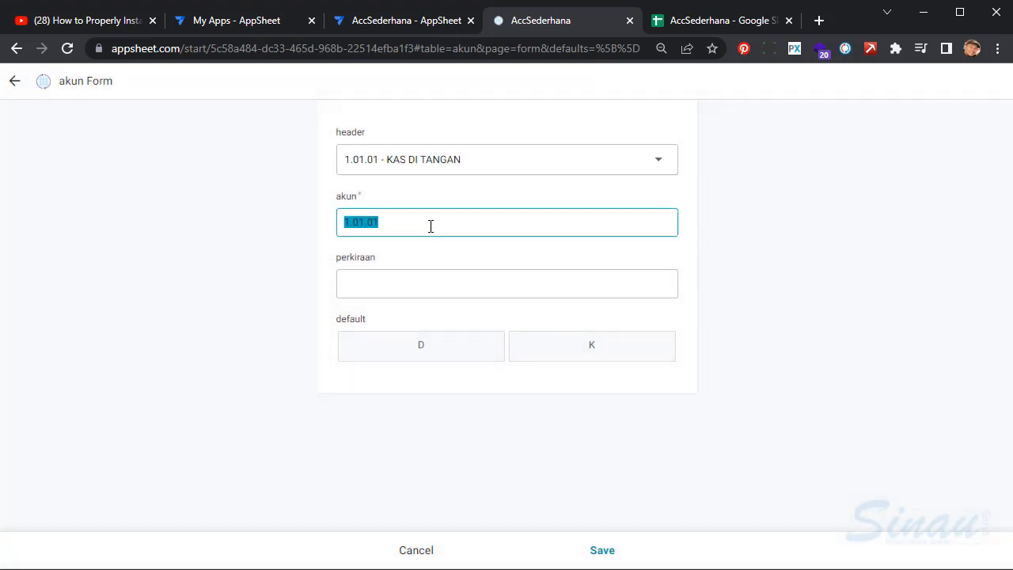
{"action": "left_click", "coordinate": [458, 229]}
{"action": "key", "text": "Tab"}
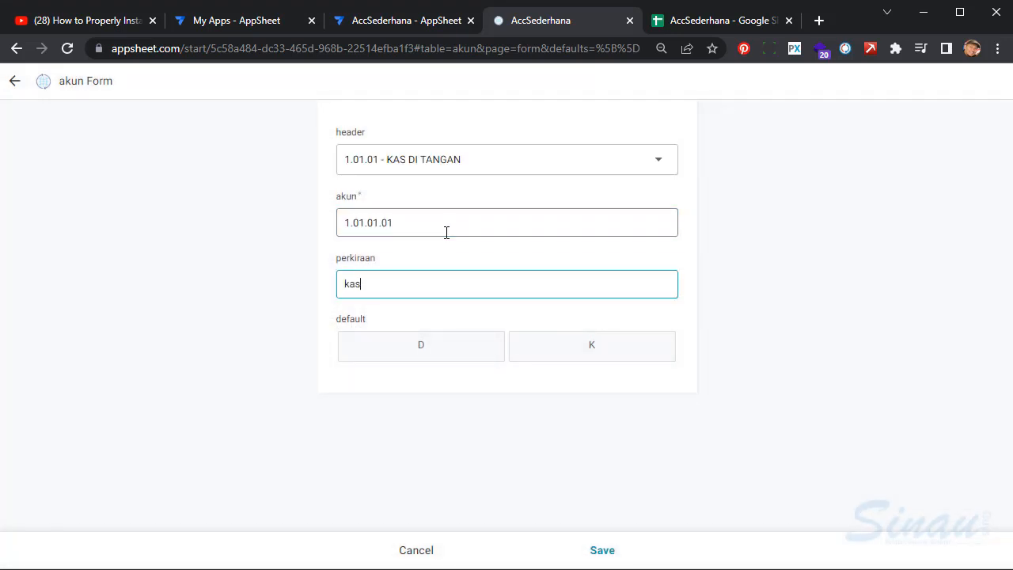
{"action": "left_click", "coordinate": [423, 353]}
{"action": "left_click", "coordinate": [602, 550]}
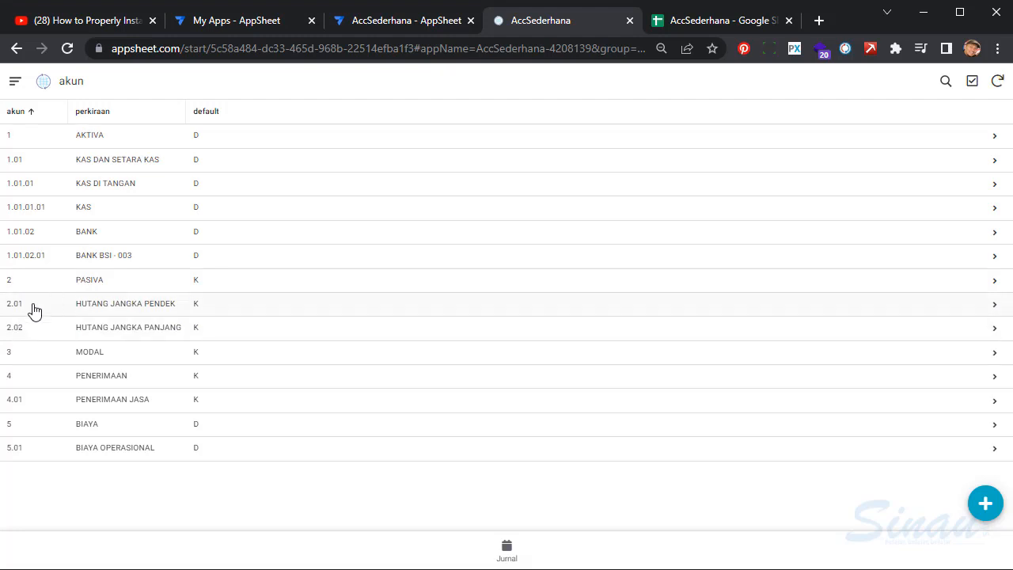
- Add and save account 2.01.01 with header "2.01 - HUTANG JANGKA PENDEK", perkiraan HUTANG PADA PIHAK III and default K
{"action": "left_click", "coordinate": [986, 502]}
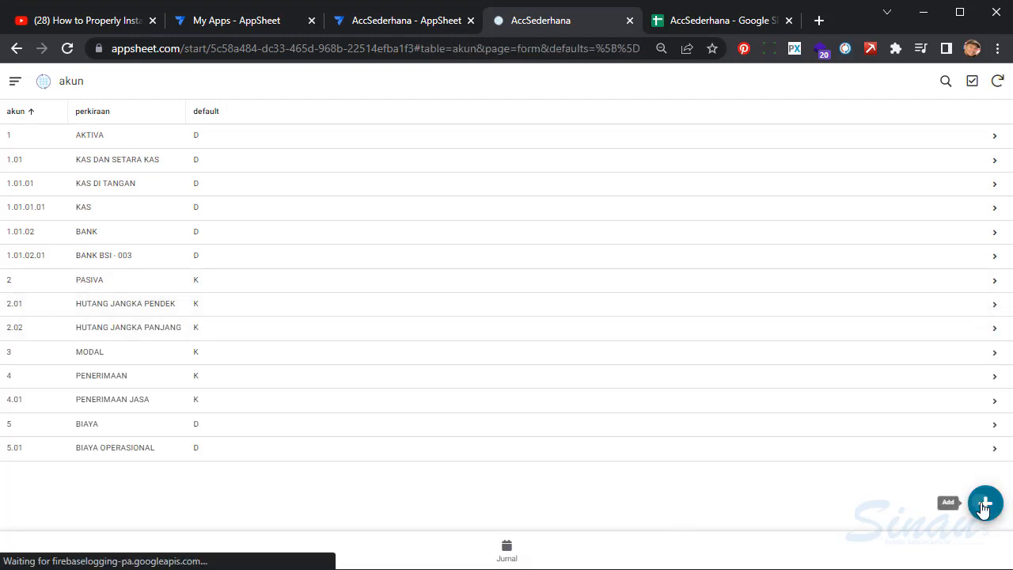
{"action": "left_click", "coordinate": [468, 177]}
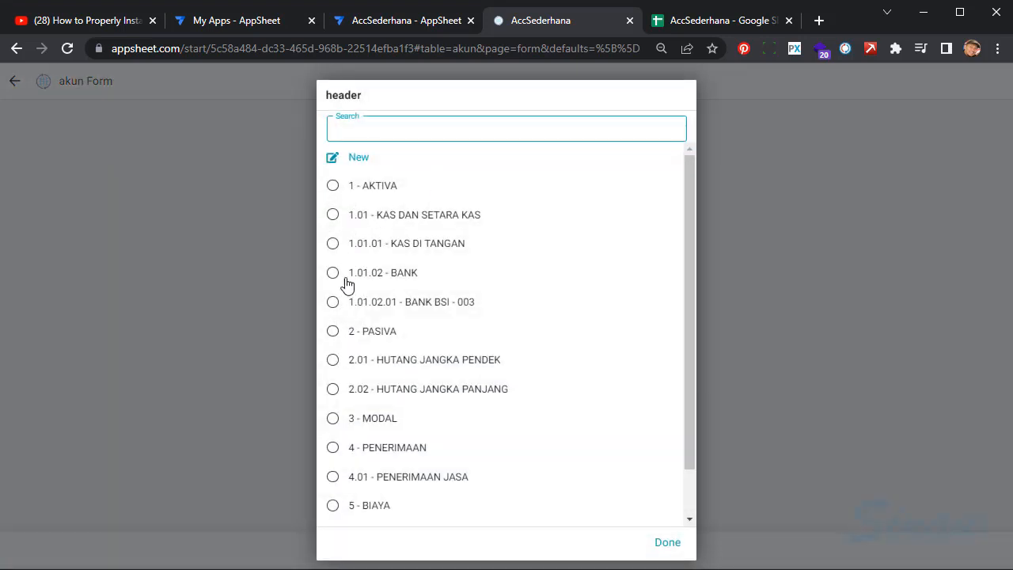
{"action": "left_click", "coordinate": [433, 367]}
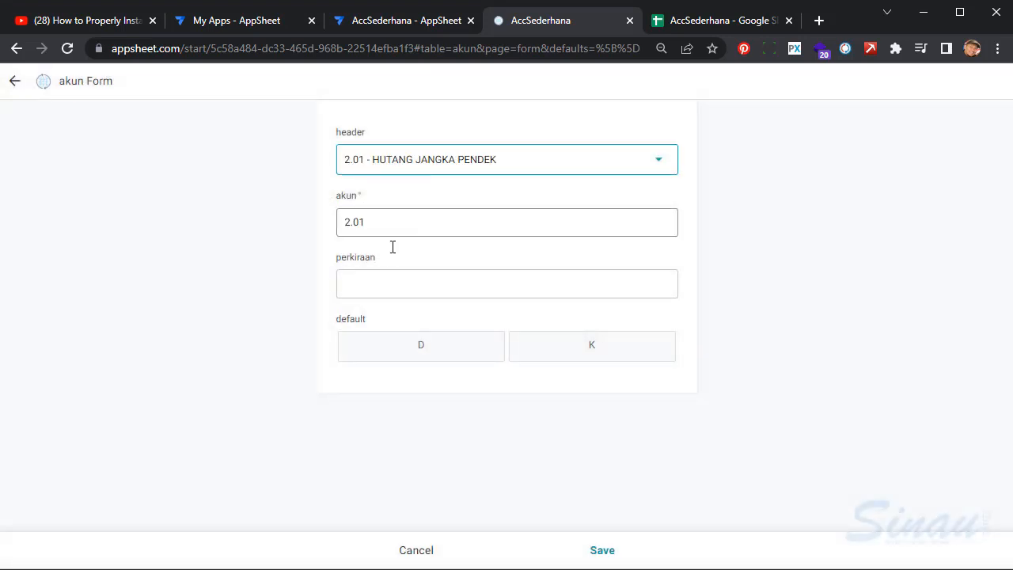
{"action": "double_click", "coordinate": [427, 226]}
{"action": "left_click", "coordinate": [427, 227]}
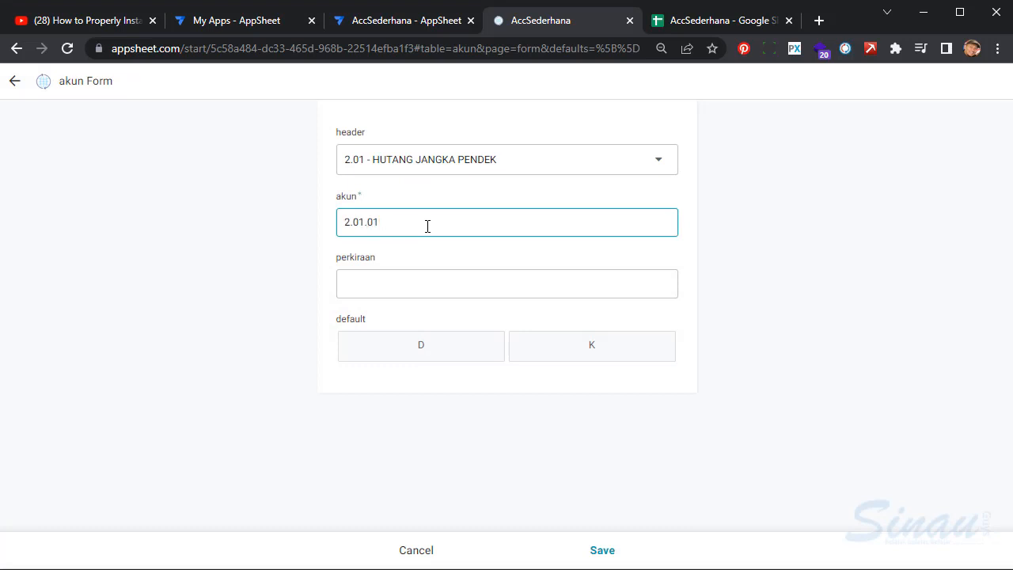
{"action": "key", "text": "Tab"}
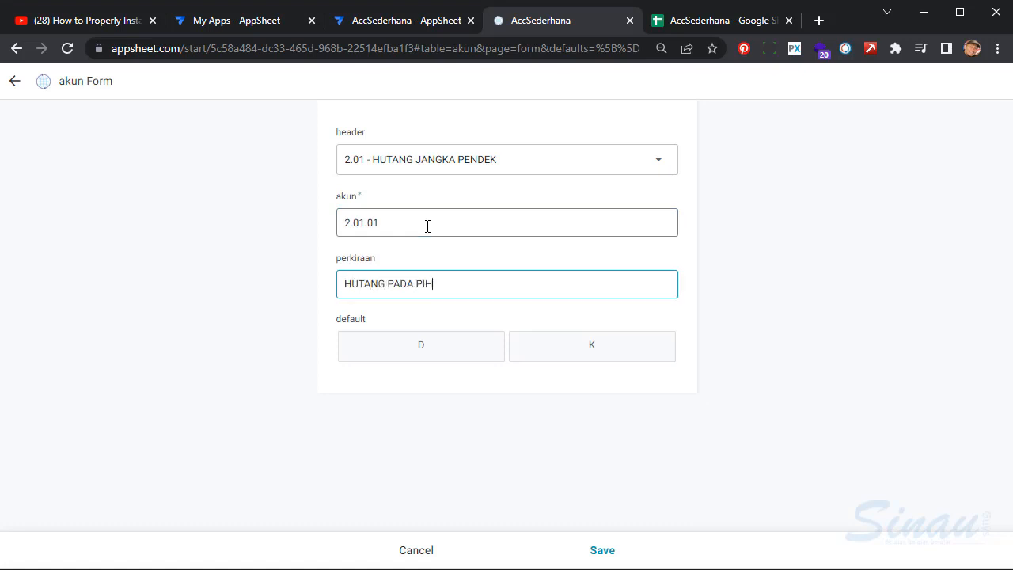
{"action": "left_click", "coordinate": [599, 351]}
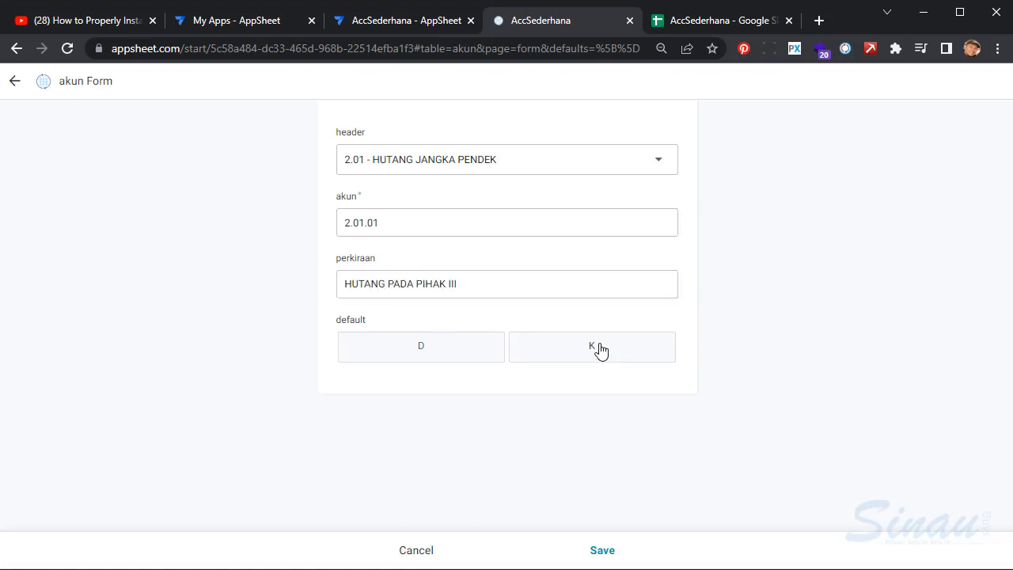
{"action": "left_click", "coordinate": [610, 557]}
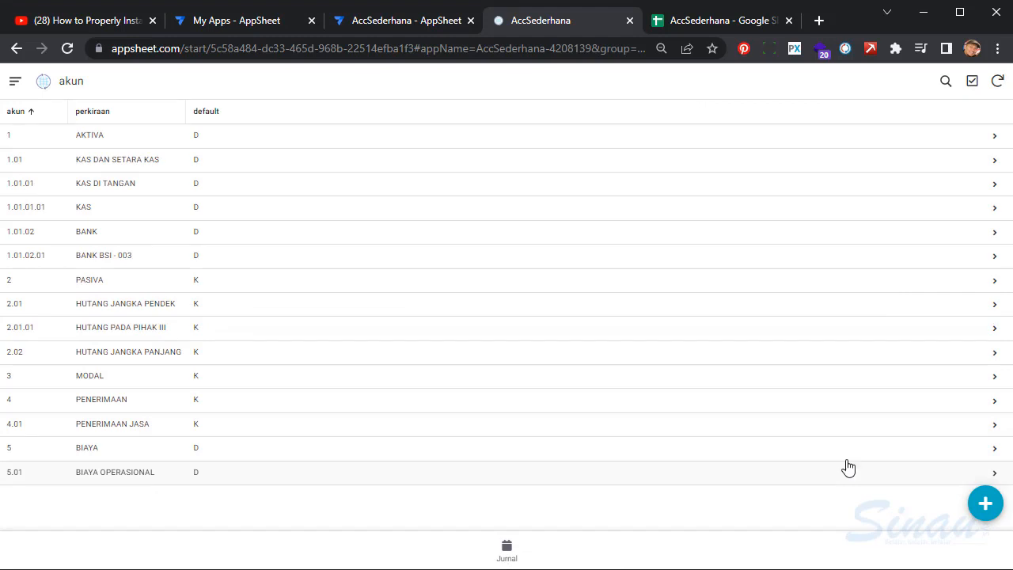
- Add and save account 2.01.02 with header "2.01 - HUTANG JANGKA PENDEK", perkiraan HUTANG GAJI and default K
{"action": "left_click", "coordinate": [981, 504]}
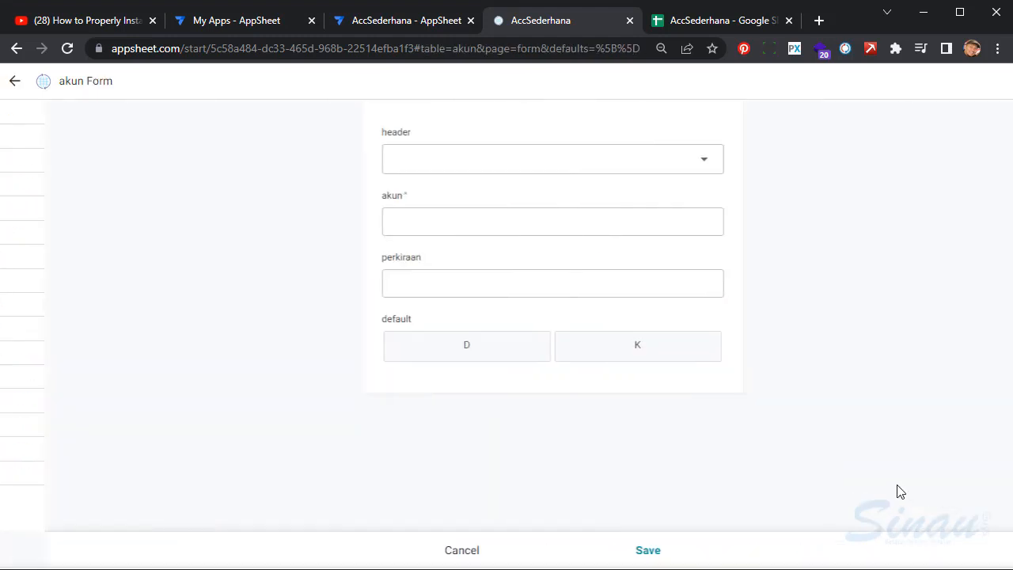
{"action": "left_click", "coordinate": [584, 162]}
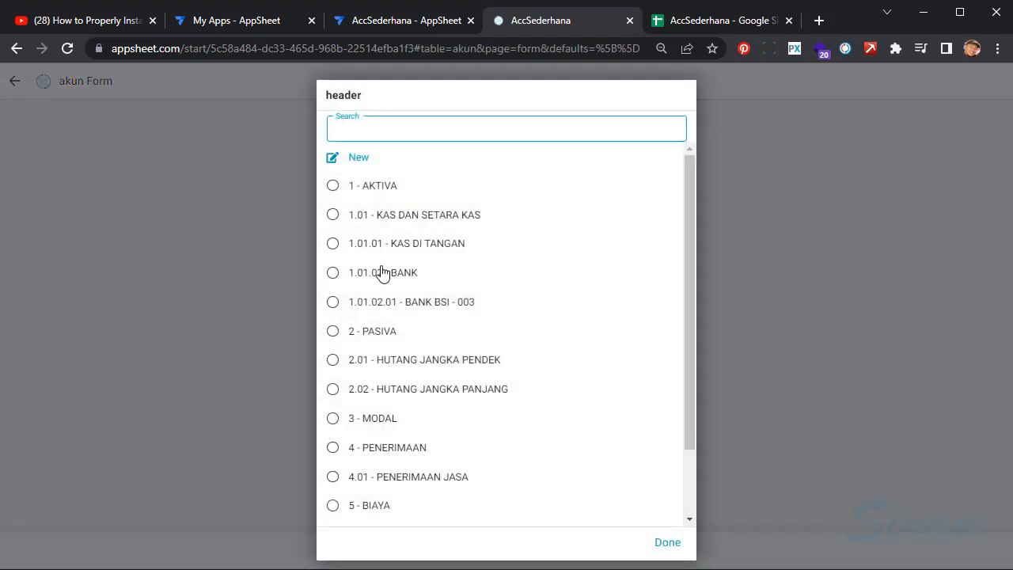
{"action": "left_click", "coordinate": [402, 371]}
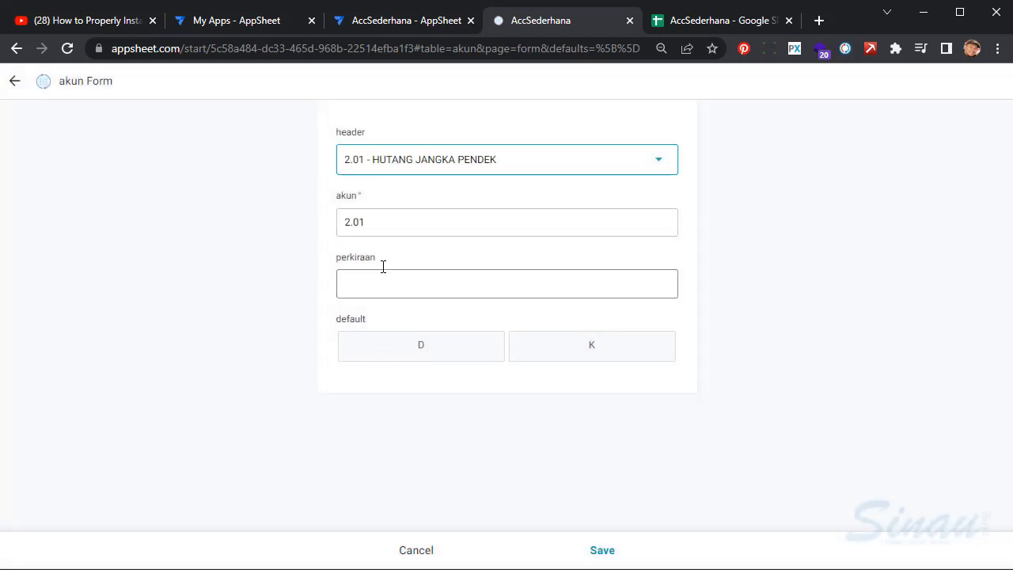
{"action": "left_click", "coordinate": [412, 288]}
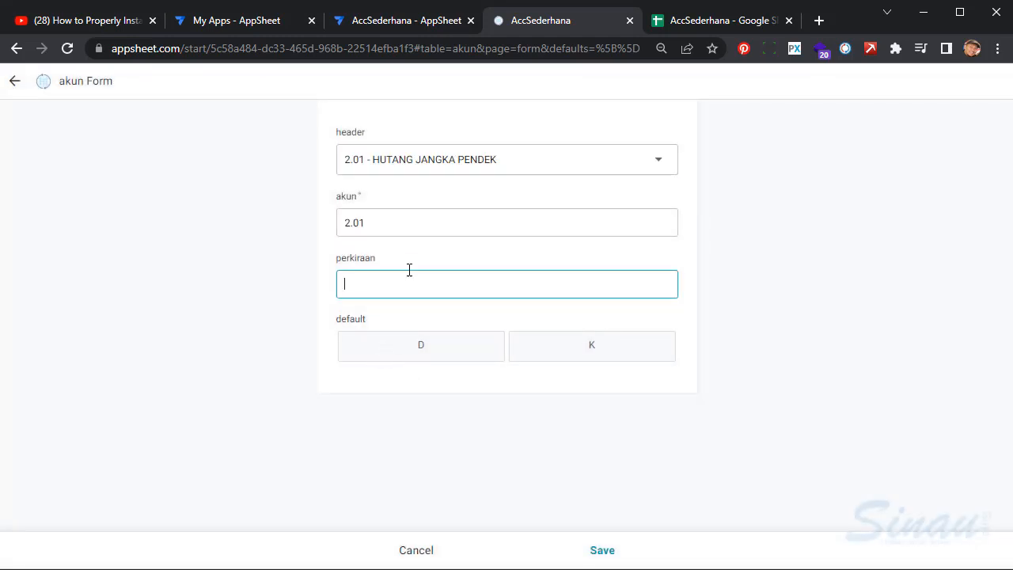
{"action": "left_click", "coordinate": [438, 229]}
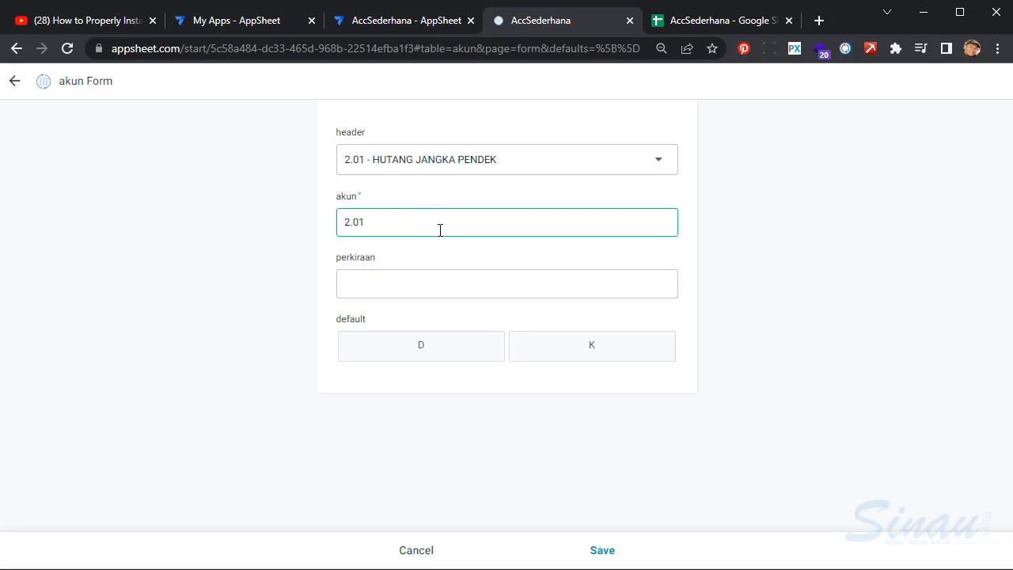
{"action": "type", "text": ".02"}
{"action": "key", "text": "Tab"}
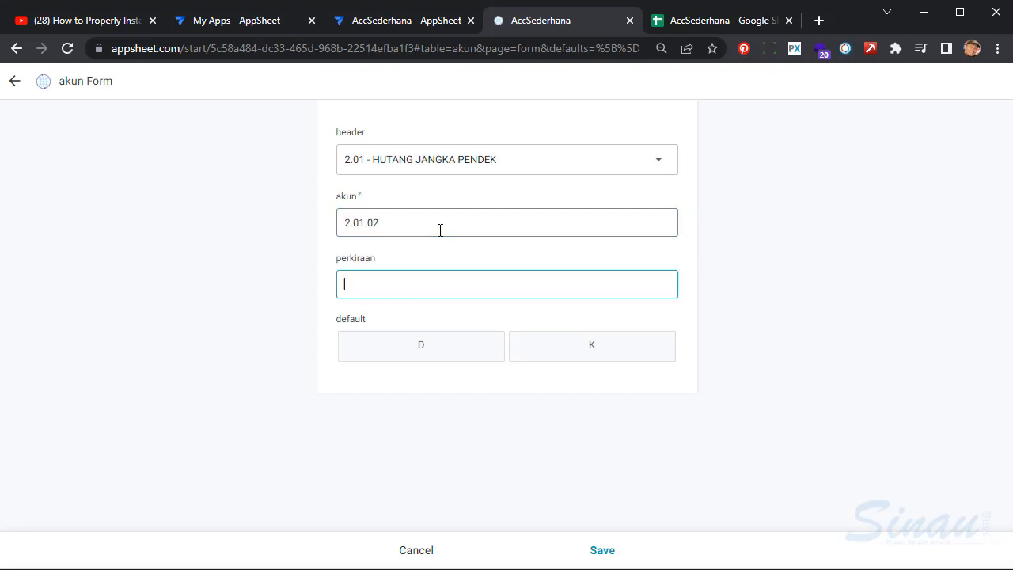
{"action": "type", "text": "HUTANG GAJI"}
{"action": "left_click", "coordinate": [588, 351]}
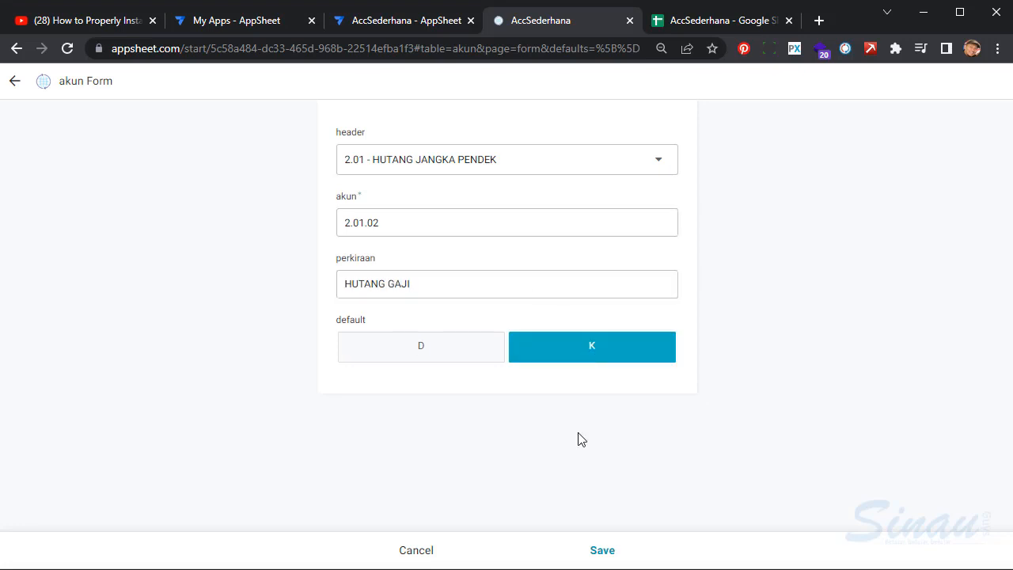
{"action": "left_click", "coordinate": [603, 552]}
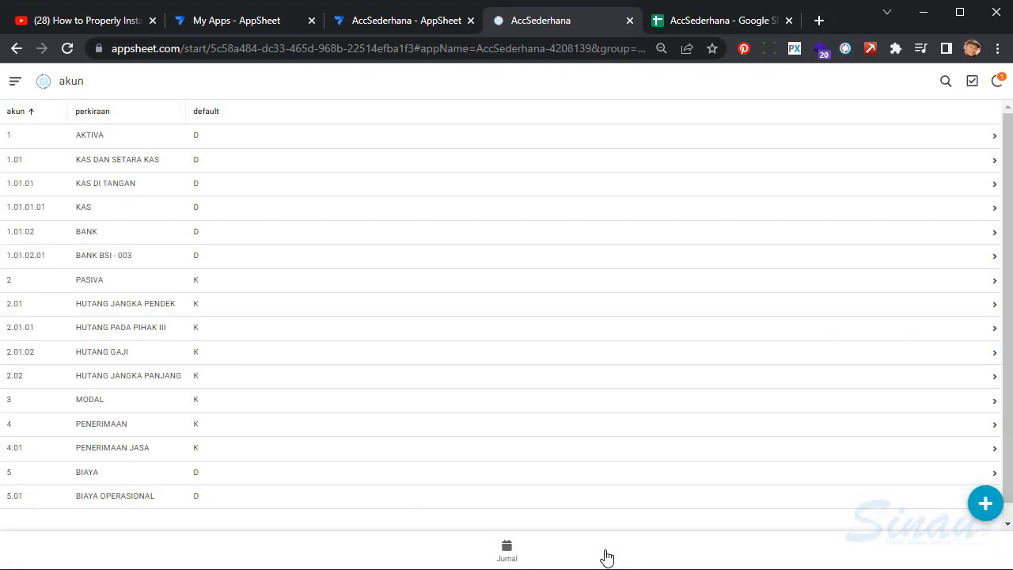
- Add and save account 2.02.01 with header "2.02 - HUTANG JANGKA PANJANG", perkiraan HUTANG LEASING and default K
{"action": "left_click", "coordinate": [986, 504]}
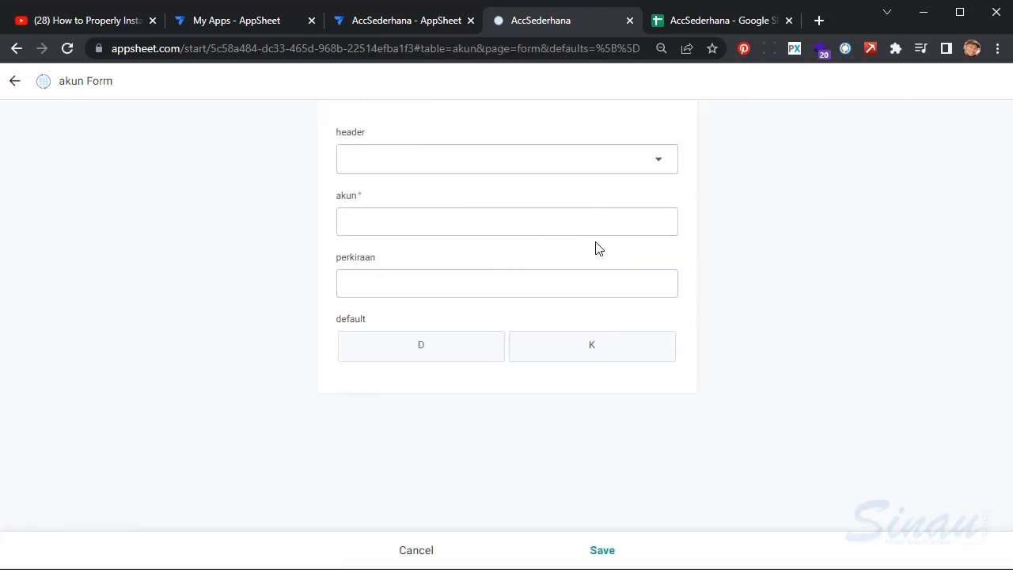
{"action": "left_click", "coordinate": [610, 169]}
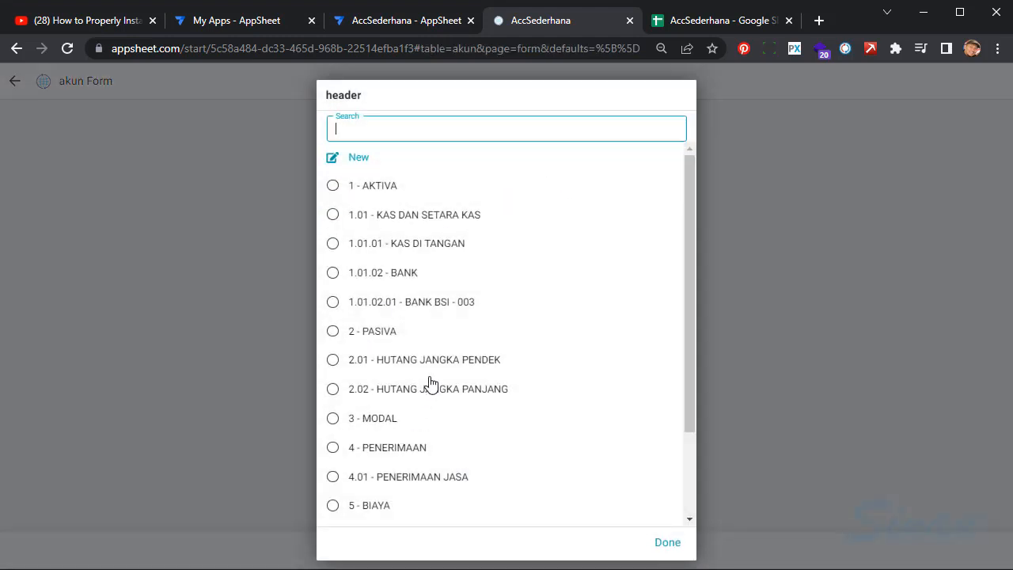
{"action": "left_click", "coordinate": [424, 391]}
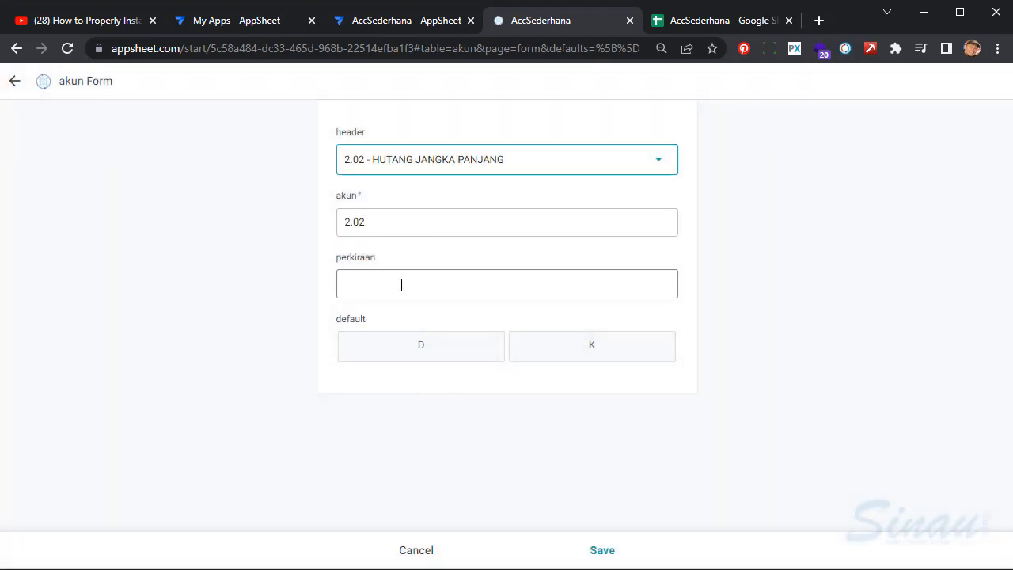
{"action": "left_click", "coordinate": [470, 230]}
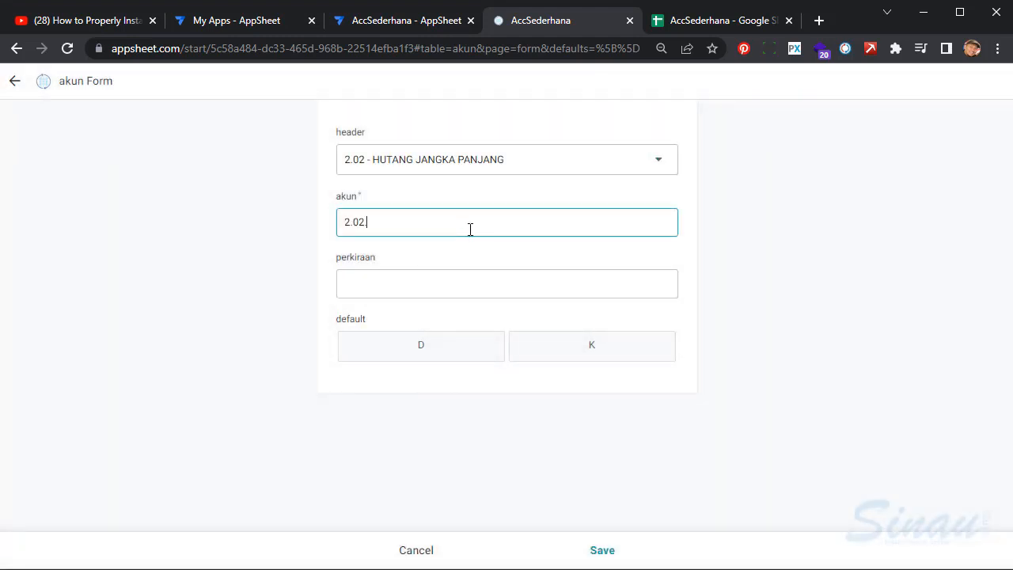
{"action": "key", "text": "Tab"}
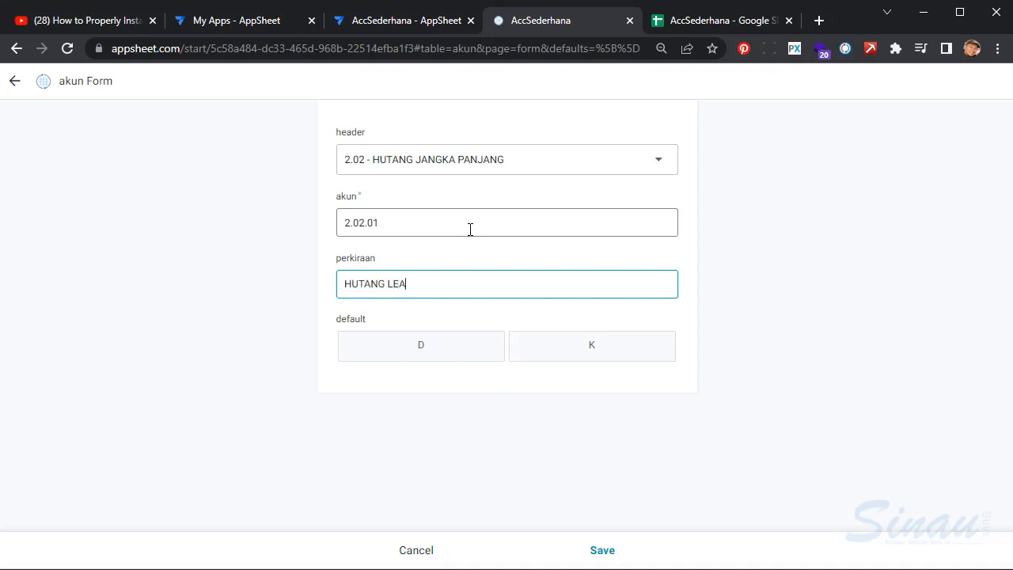
{"action": "type", "text": "HUTANG LEASING"}
{"action": "left_click", "coordinate": [592, 353]}
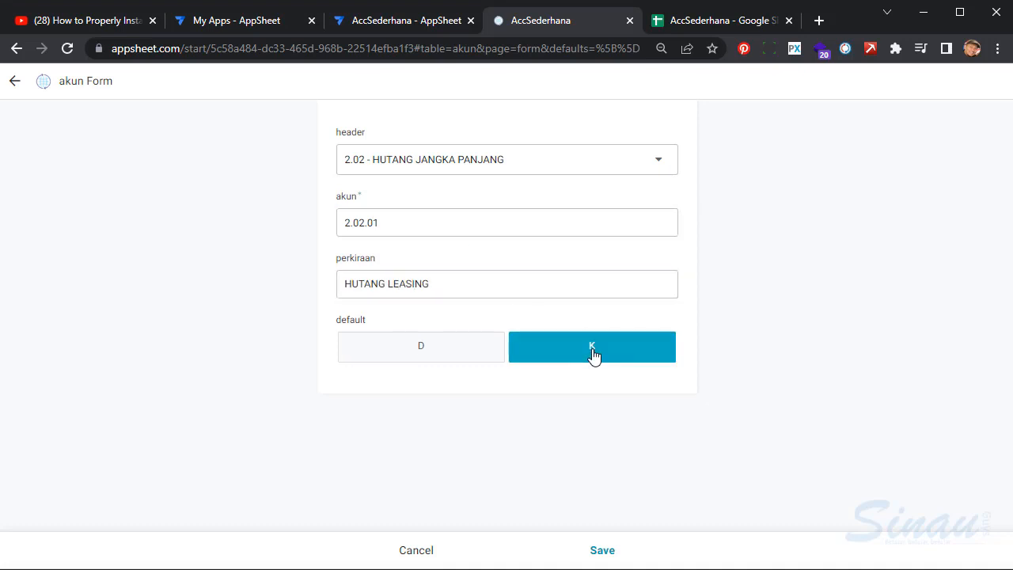
{"action": "left_click", "coordinate": [600, 554]}
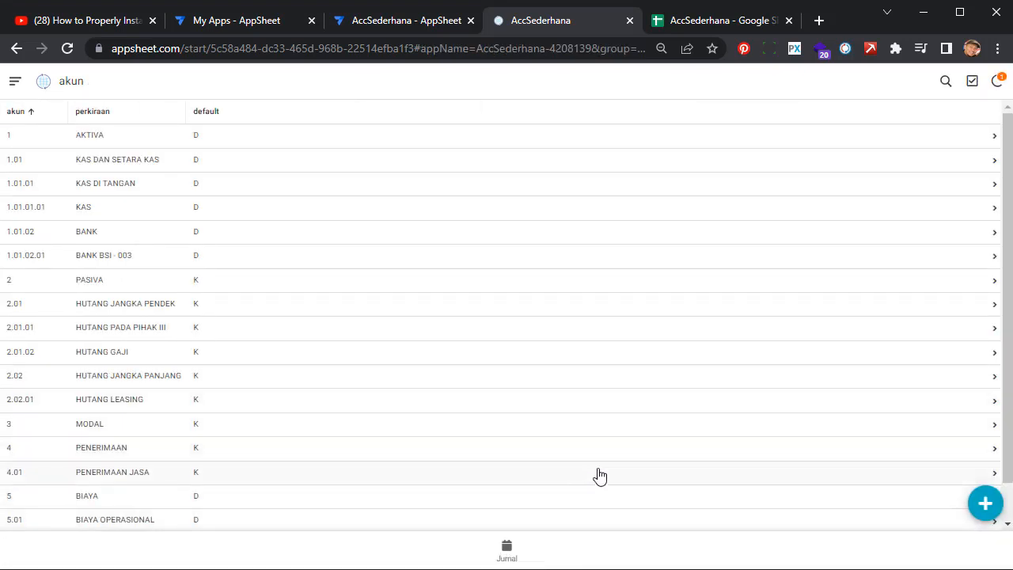
- Start a new akun record and set its header to "5.01 - BIAYA OPERASIONAL"
{"action": "scroll", "coordinate": [353, 466], "scroll_direction": "down", "scroll_amount": 2}
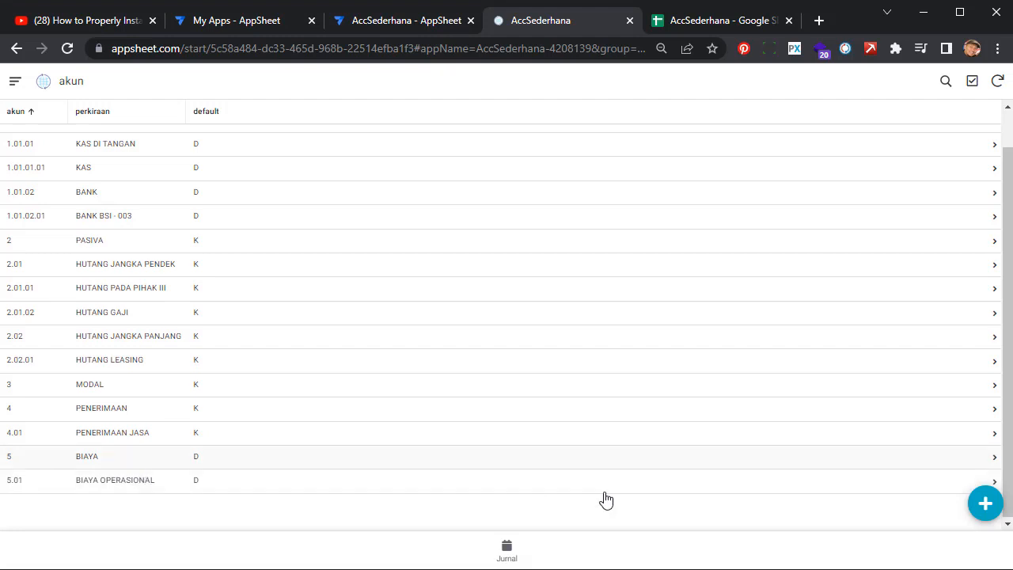
{"action": "left_click", "coordinate": [984, 505]}
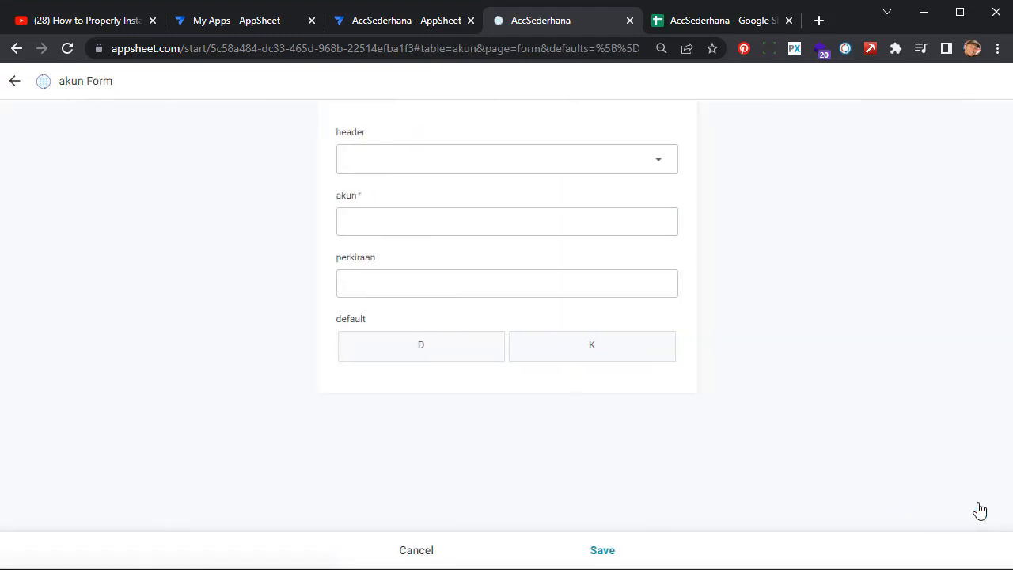
{"action": "left_click", "coordinate": [620, 164]}
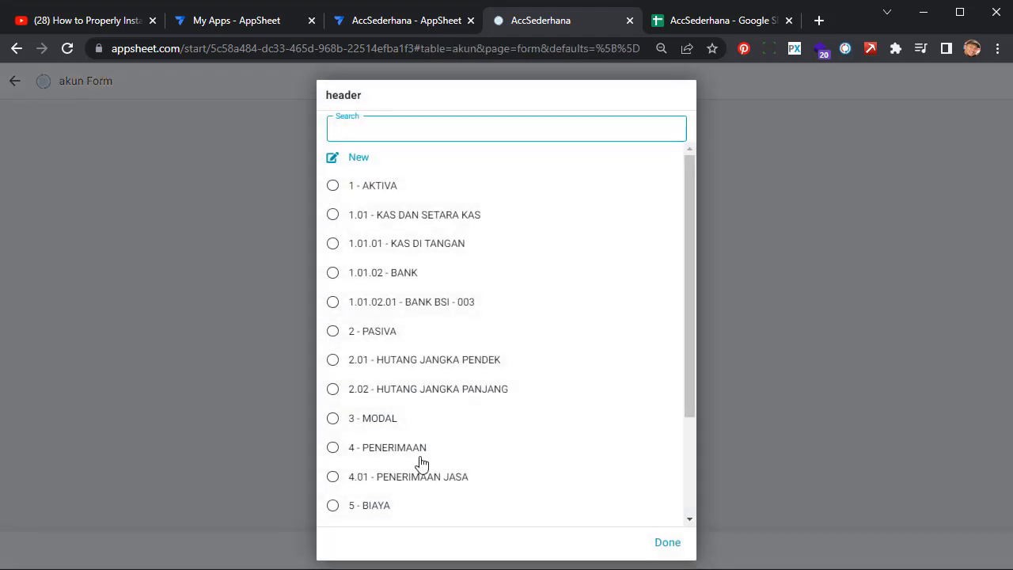
{"action": "scroll", "coordinate": [379, 495], "scroll_direction": "down", "scroll_amount": 2}
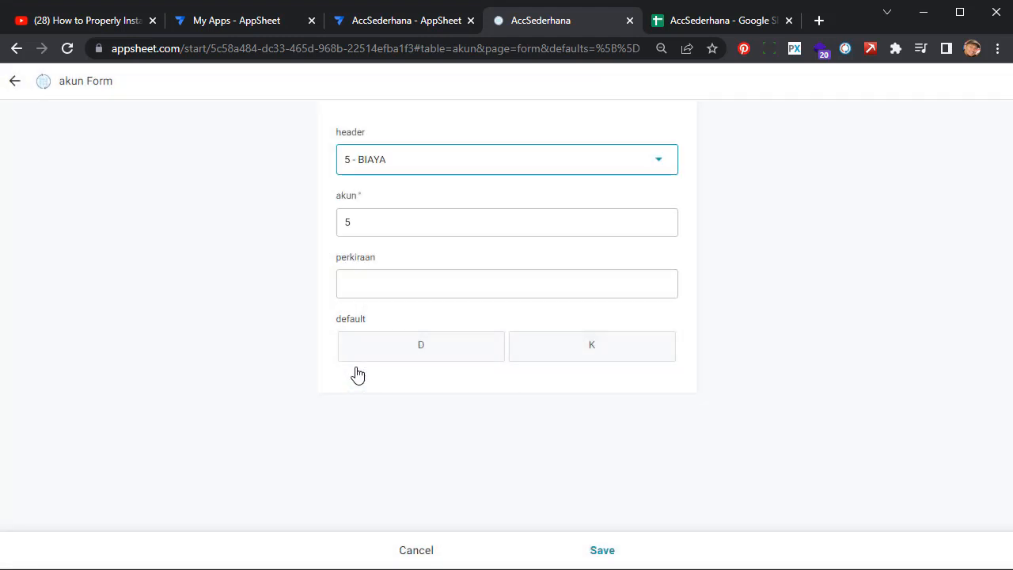
{"action": "left_click", "coordinate": [377, 229]}
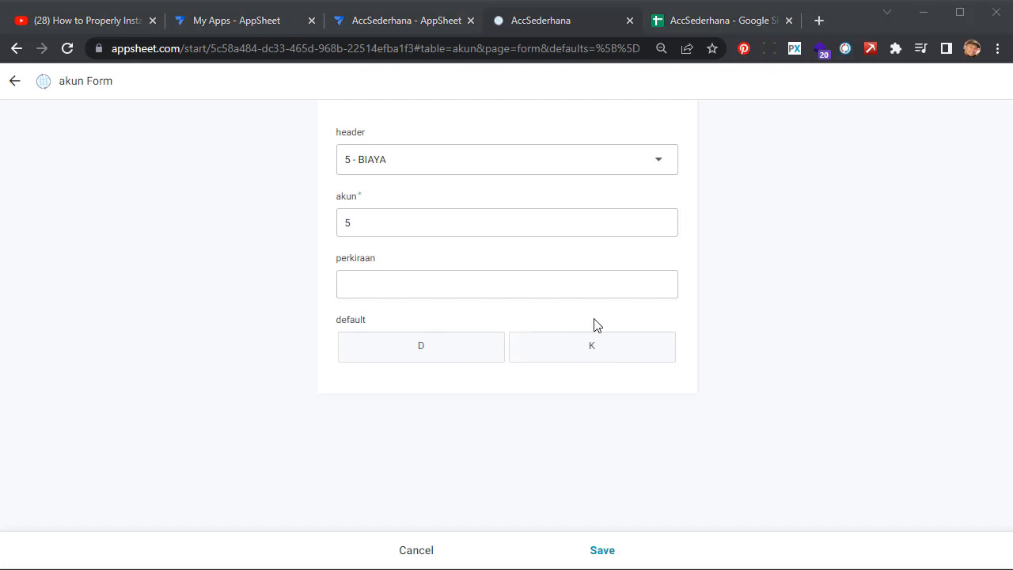
{"action": "left_click", "coordinate": [576, 172]}
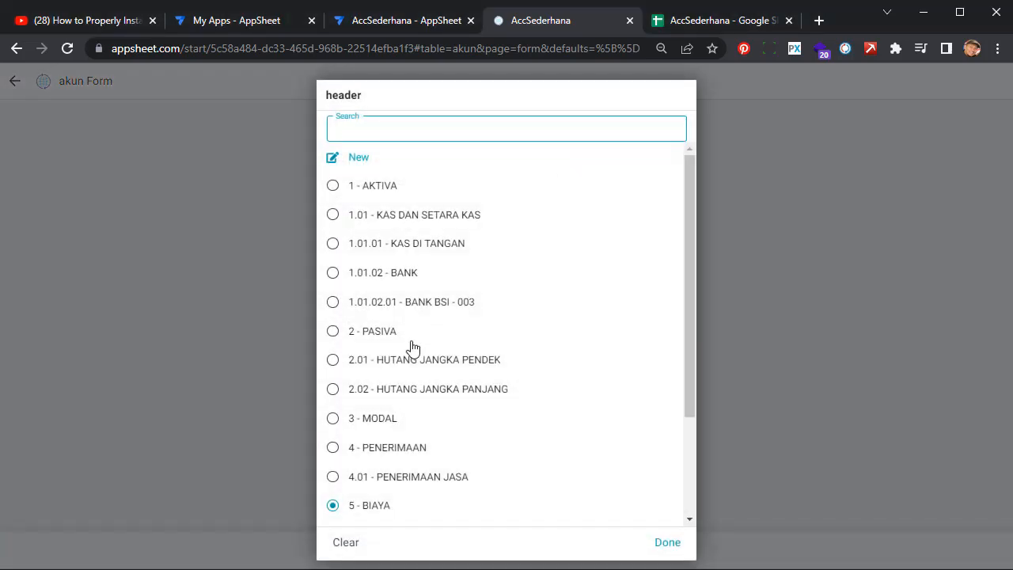
{"action": "scroll", "coordinate": [413, 453], "scroll_direction": "down", "scroll_amount": 2}
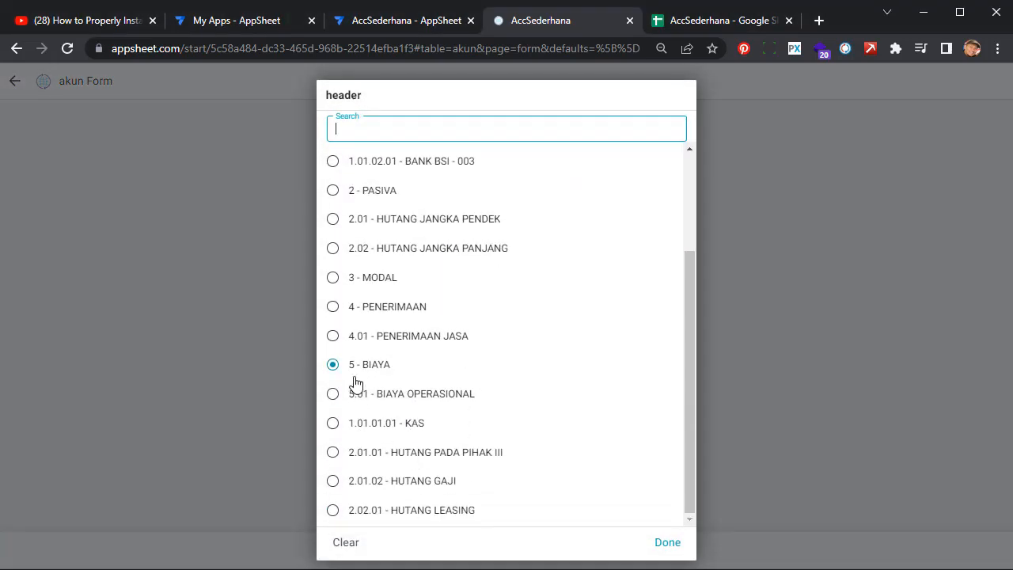
{"action": "left_click", "coordinate": [400, 394]}
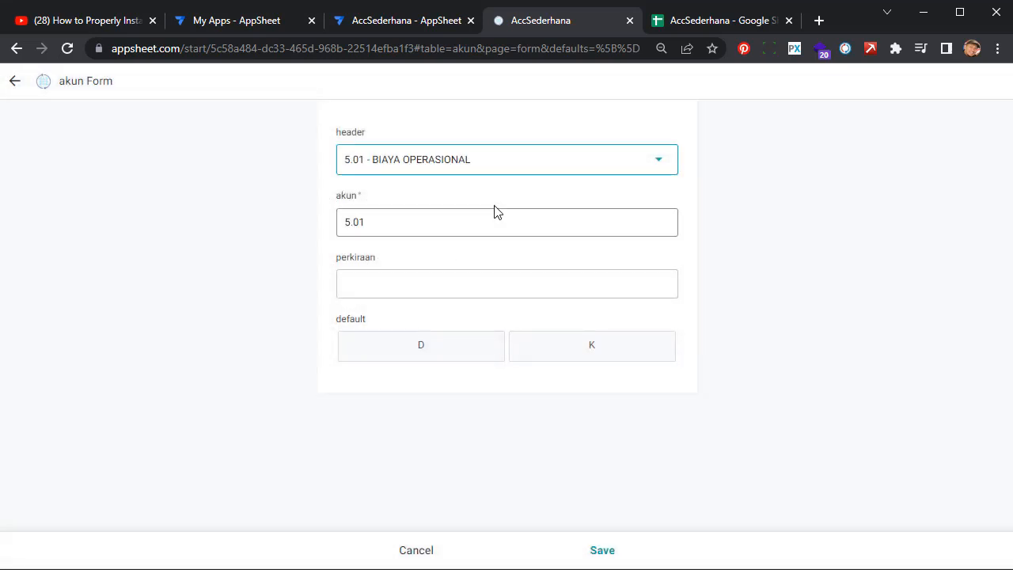
- Complete the record with akun 5.01.01, perkiraan BIAYA SDM and default D, and save it
{"action": "left_click", "coordinate": [467, 231]}
{"action": "left_click", "coordinate": [493, 230]}
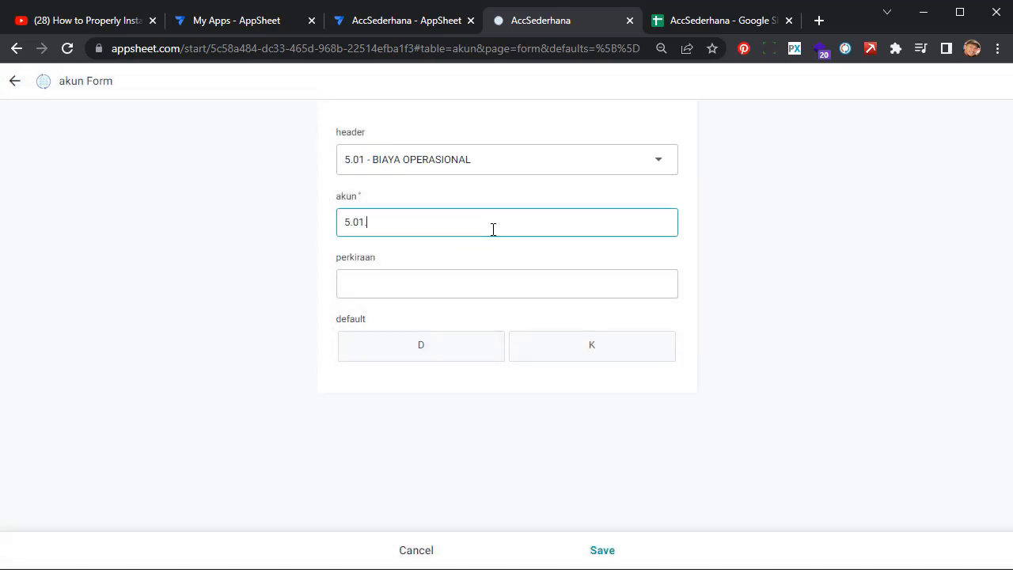
{"action": "type", "text": ".01"}
{"action": "key", "text": "Tab"}
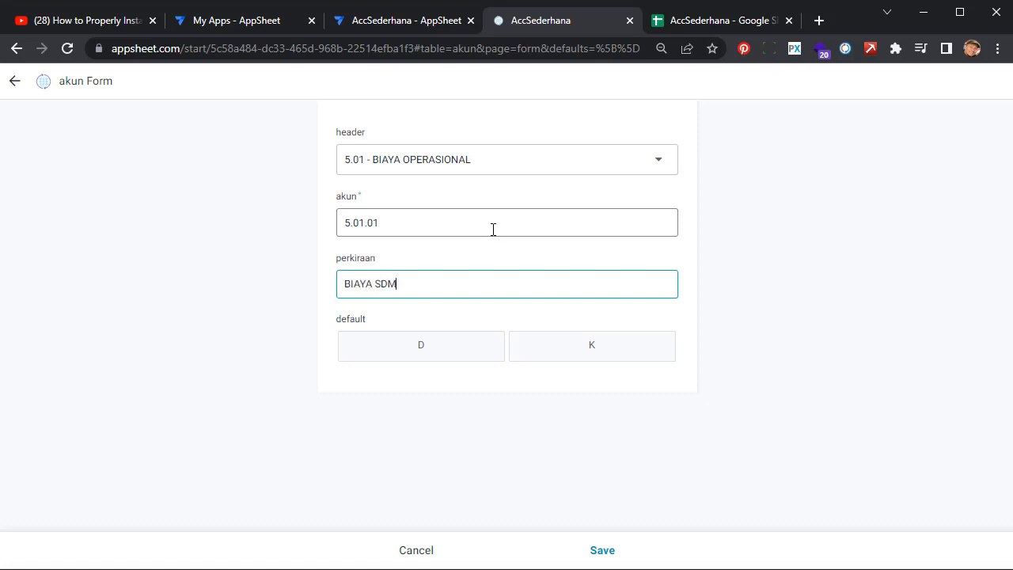
{"action": "left_click", "coordinate": [420, 354]}
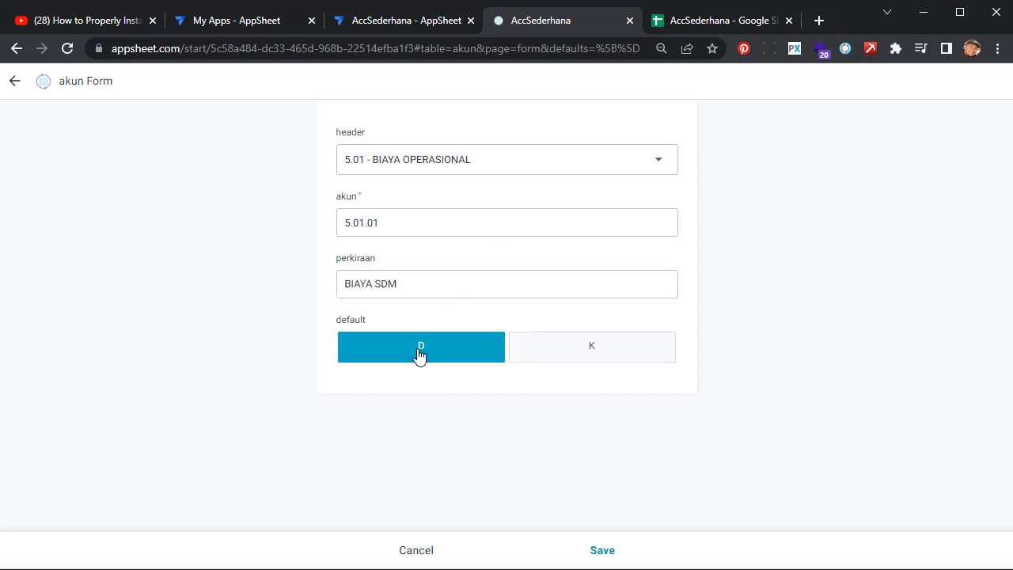
{"action": "left_click", "coordinate": [602, 552]}
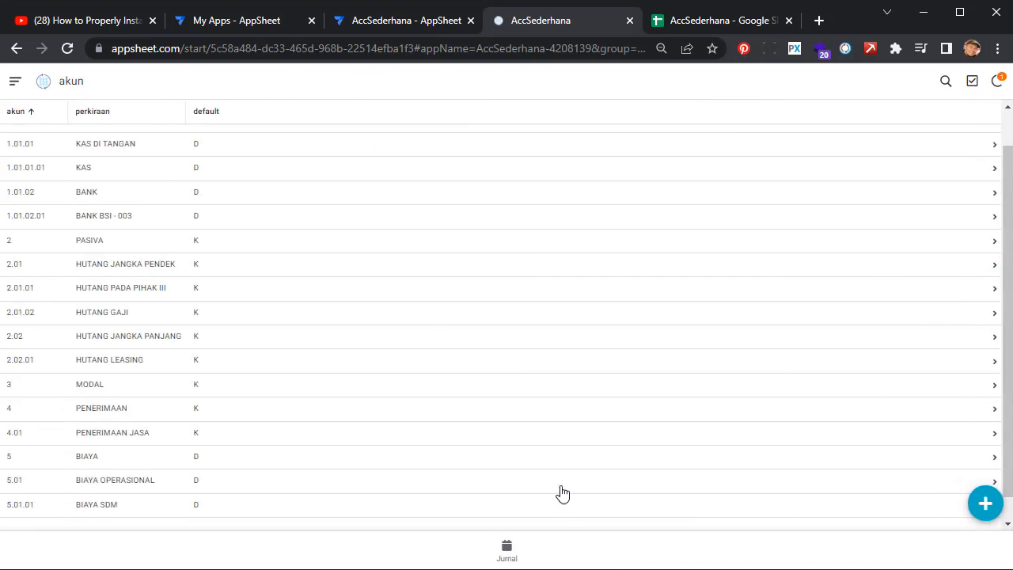
- Add and save account 5.01.02 with header "5.01 - BIAYA OPERASIONAL", perkiraan BIAYA KANTOR and default D
{"action": "left_click", "coordinate": [985, 504]}
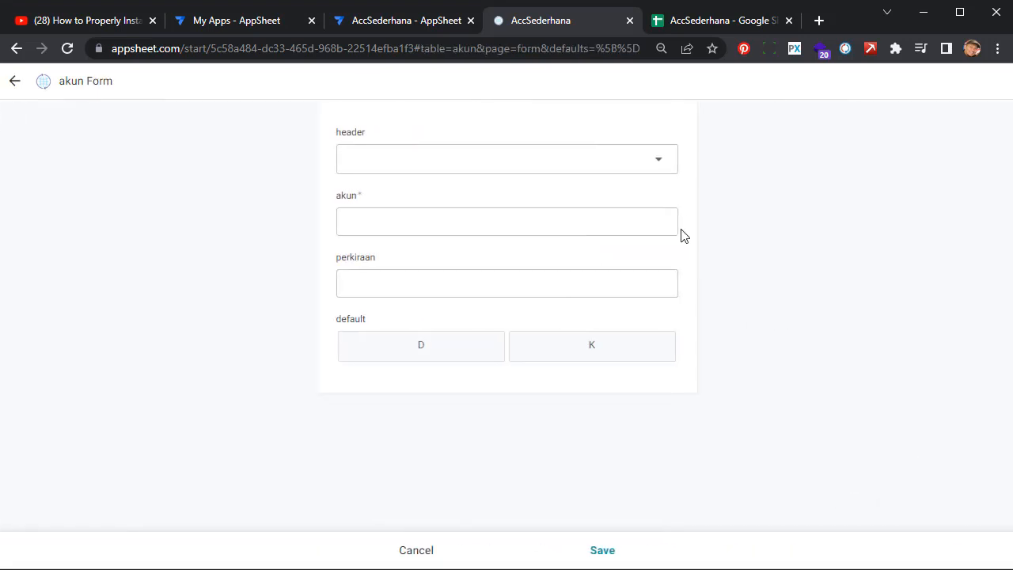
{"action": "left_click", "coordinate": [615, 160]}
{"action": "scroll", "coordinate": [486, 316], "scroll_direction": "down", "scroll_amount": 3}
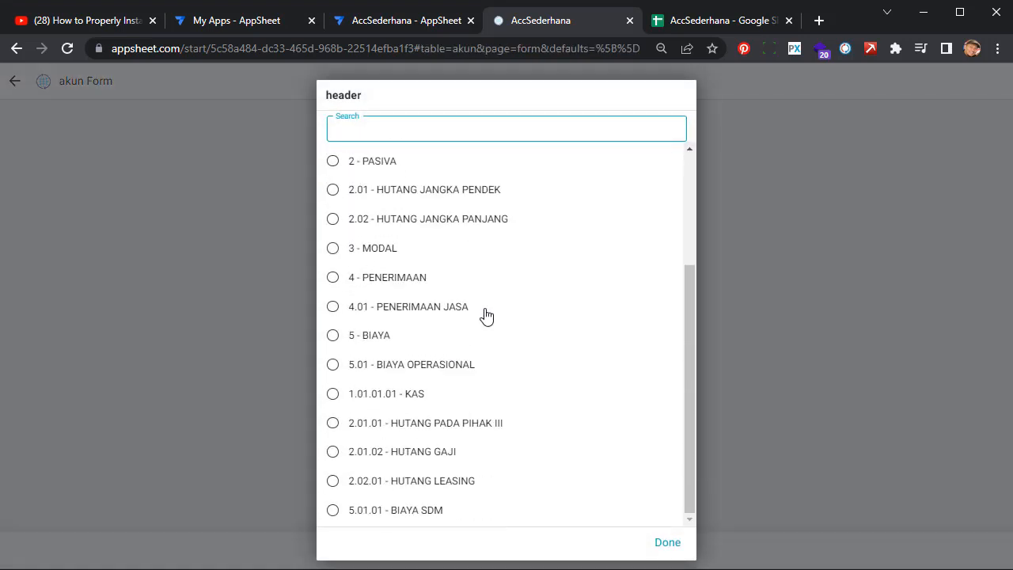
{"action": "left_click", "coordinate": [412, 375]}
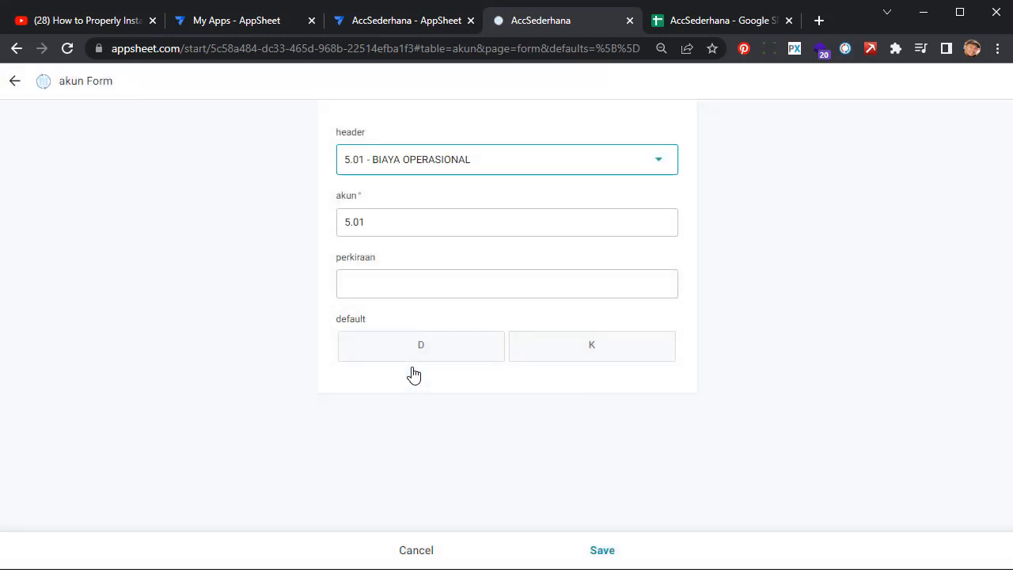
{"action": "left_click", "coordinate": [441, 279]}
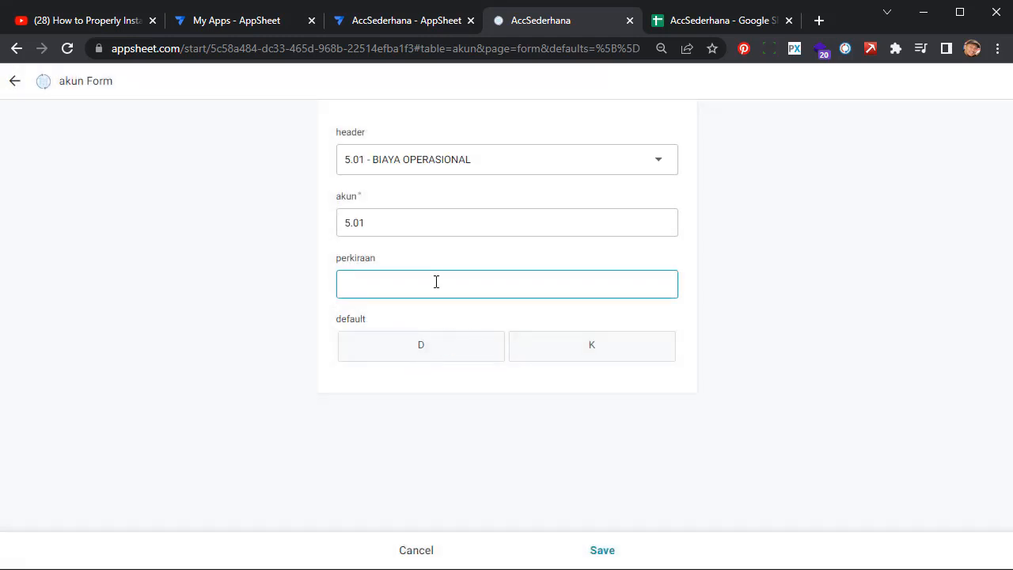
{"action": "left_click", "coordinate": [475, 226]}
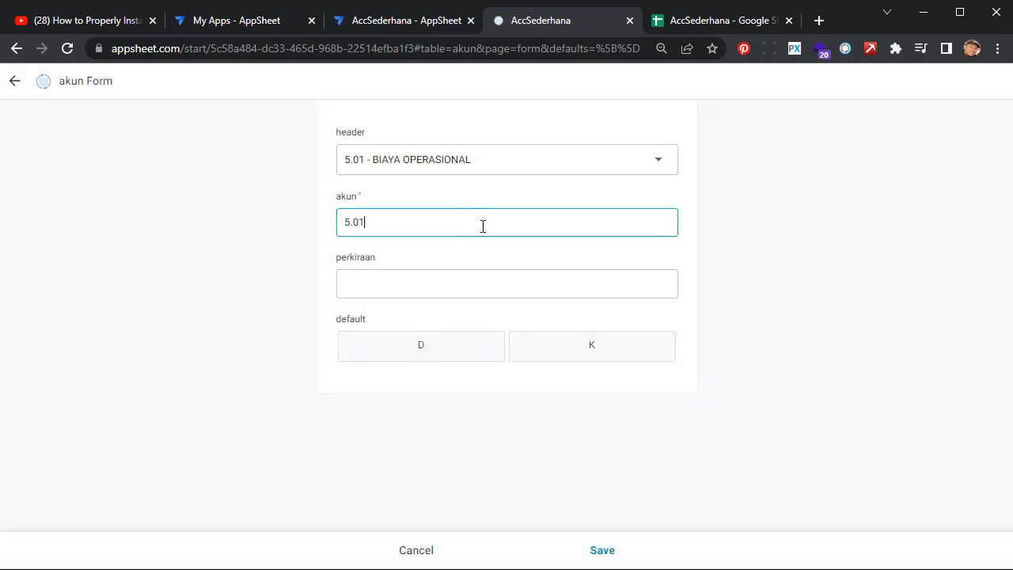
{"action": "type", "text": ".02"}
{"action": "key", "text": "Tab"}
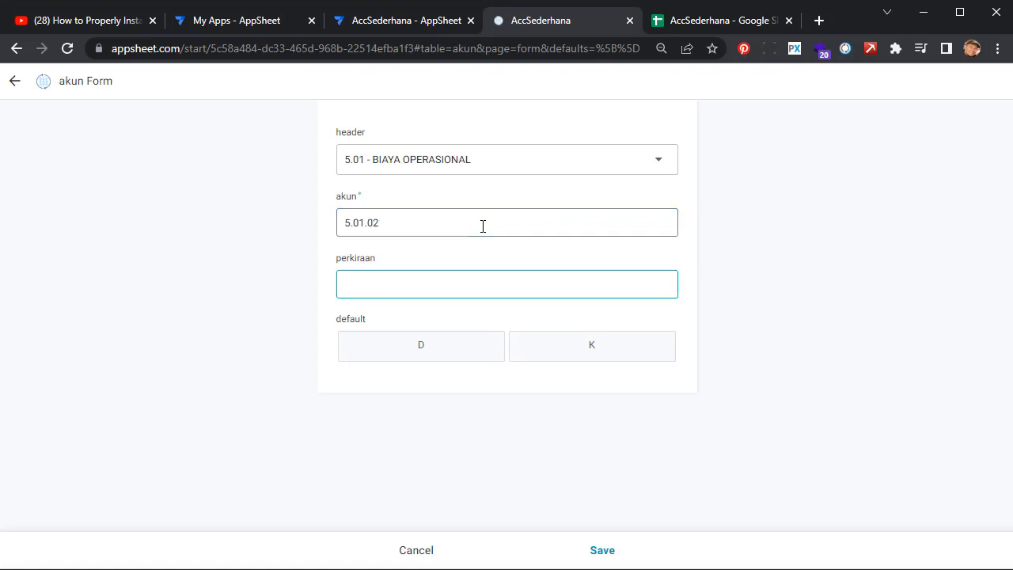
{"action": "type", "text": "BIAYA KANTOR"}
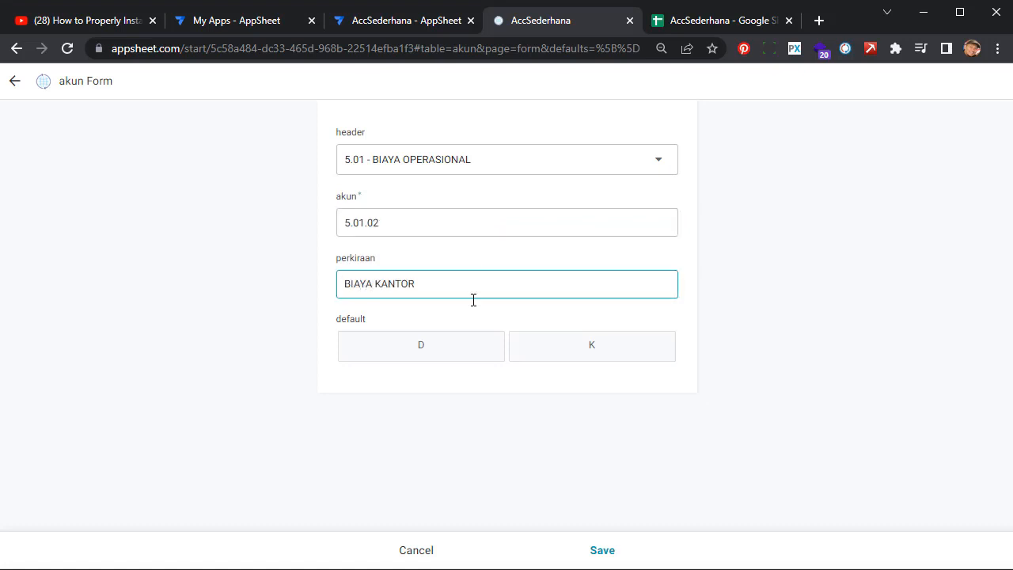
{"action": "left_click", "coordinate": [432, 356]}
{"action": "left_click", "coordinate": [603, 552]}
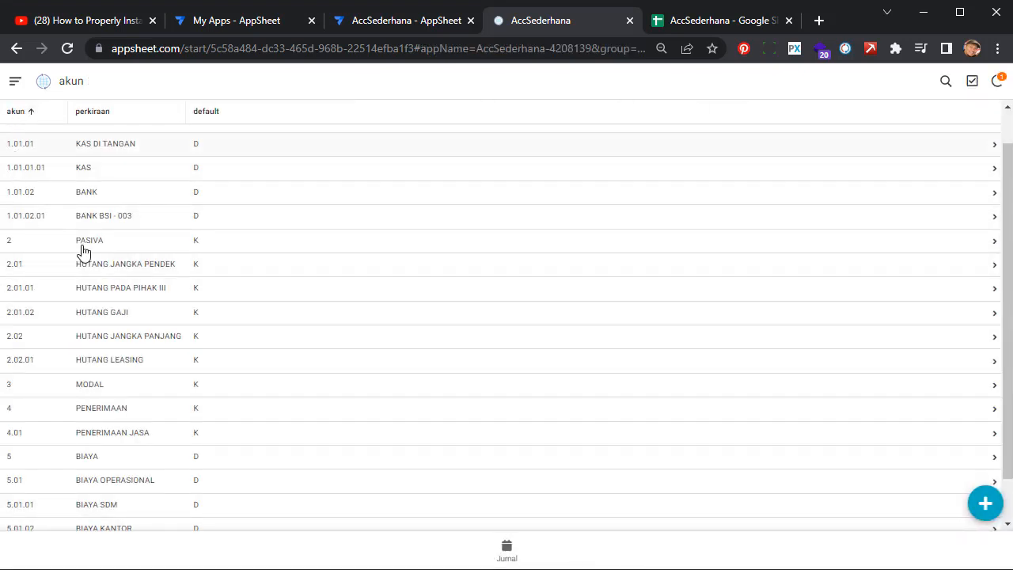
- Switch to the AccSederhana spreadsheet in Google Sheets, collapse its menu header and select cell E2 in the kelompok column
{"action": "scroll", "coordinate": [117, 255], "scroll_direction": "down", "scroll_amount": 2}
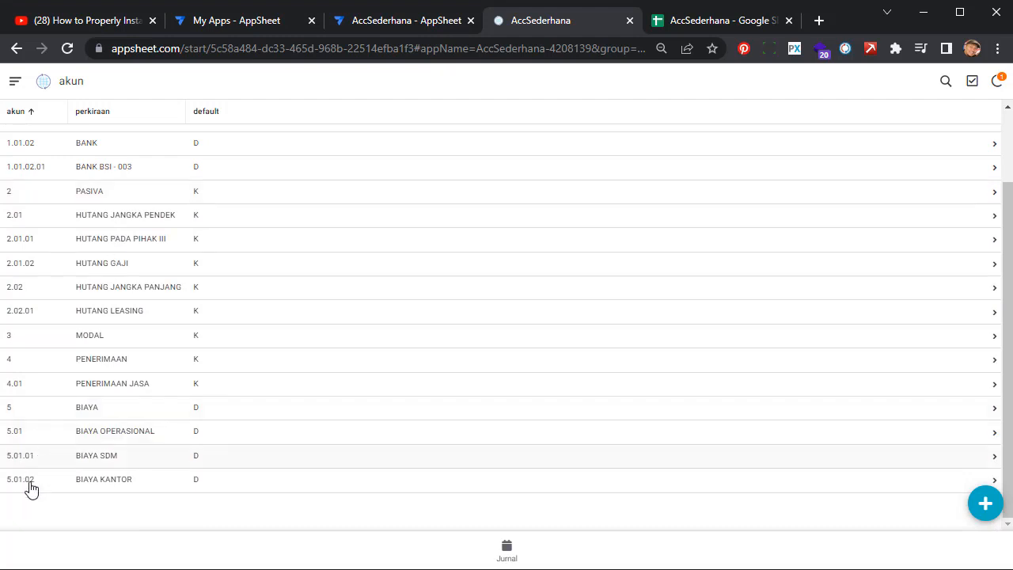
{"action": "scroll", "coordinate": [335, 372], "scroll_direction": "up", "scroll_amount": 1}
{"action": "scroll", "coordinate": [335, 372], "scroll_direction": "up", "scroll_amount": 1}
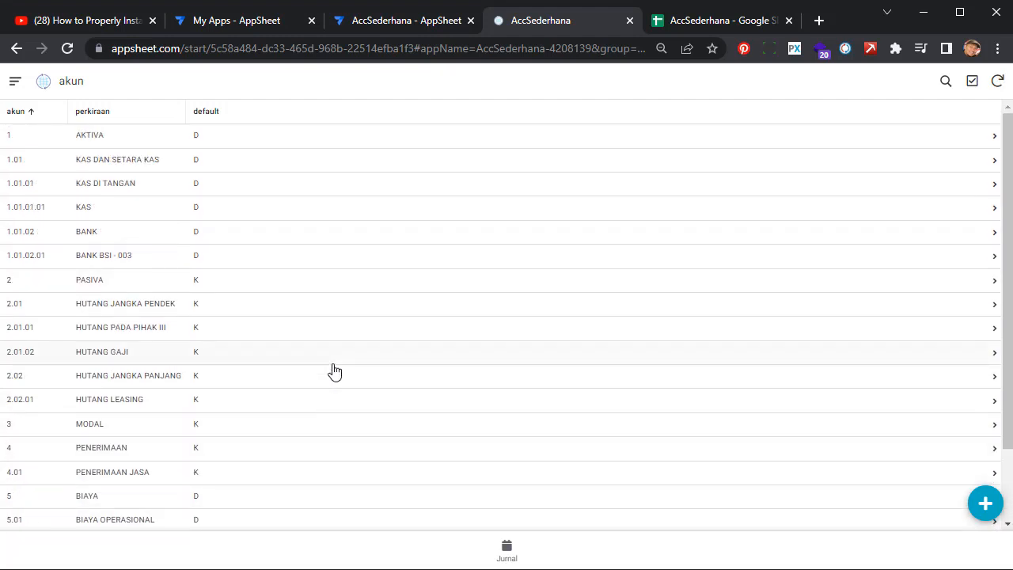
{"action": "left_click", "coordinate": [721, 17]}
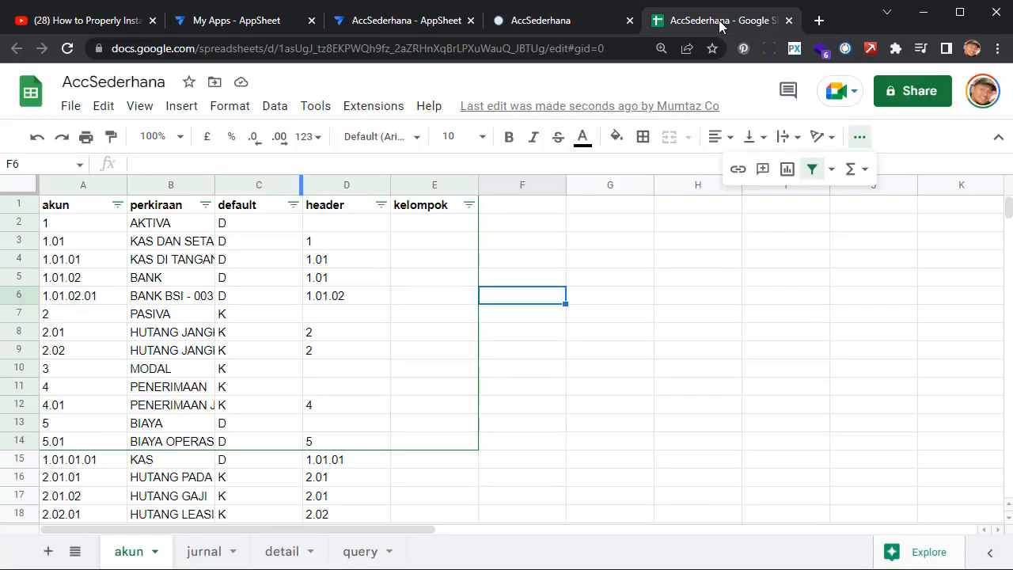
{"action": "left_click", "coordinate": [412, 283]}
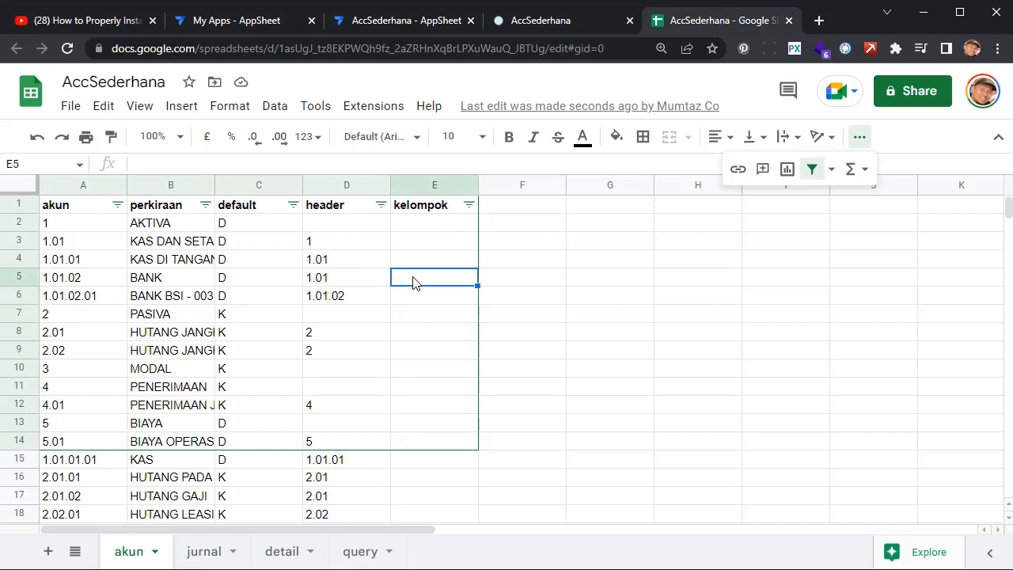
{"action": "scroll", "coordinate": [412, 283], "scroll_direction": "down", "scroll_amount": 3}
{"action": "scroll", "coordinate": [413, 282], "scroll_direction": "up", "scroll_amount": 3}
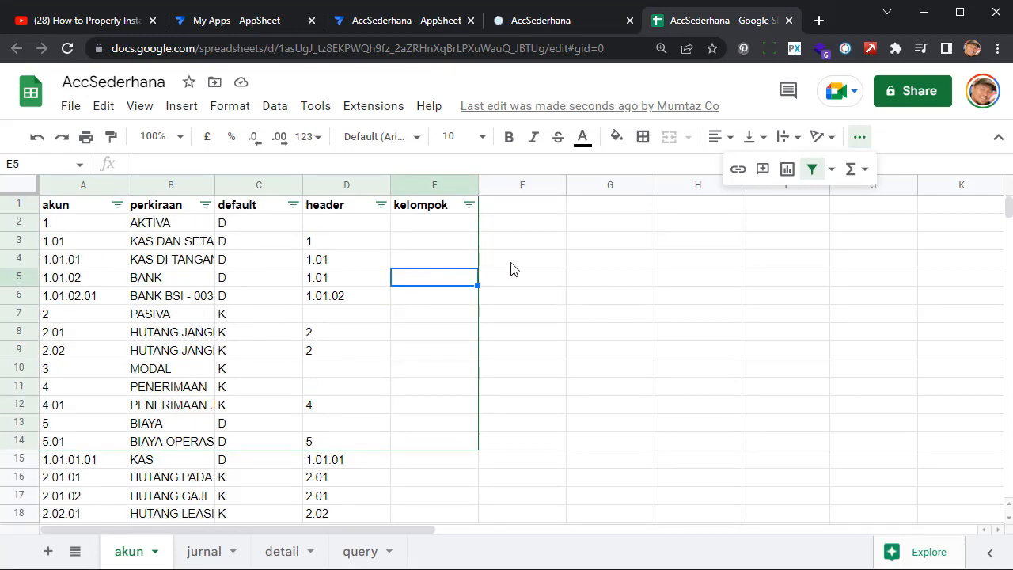
{"action": "left_click_drag", "start_coordinate": [709, 260], "coordinate": [745, 268]}
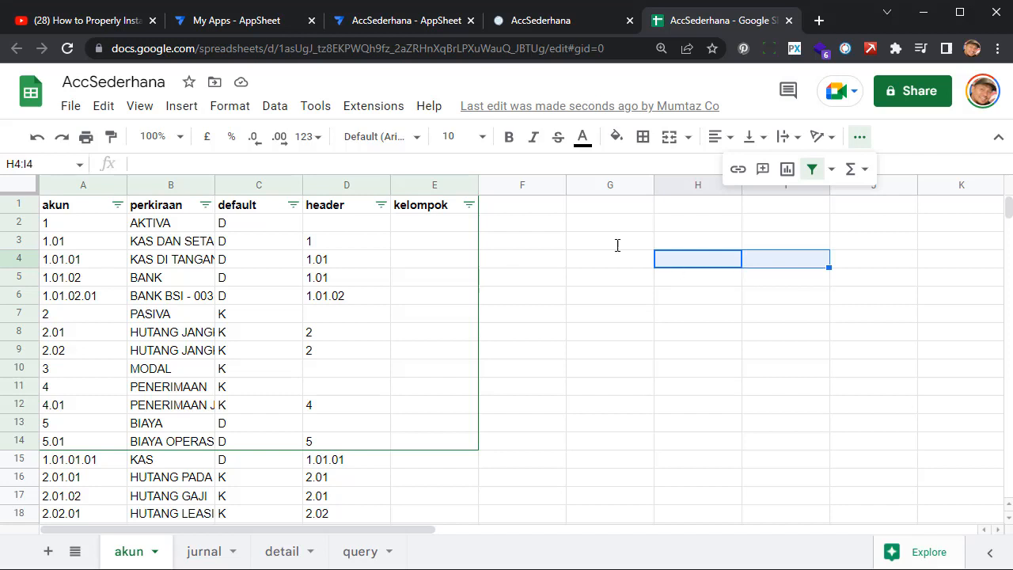
{"action": "left_click", "coordinate": [998, 137]}
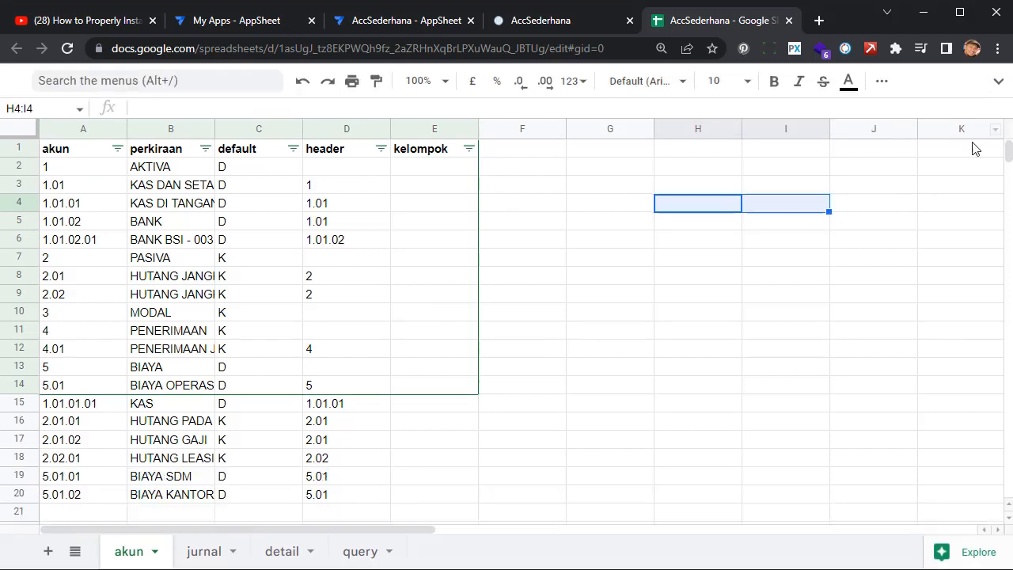
{"action": "left_click", "coordinate": [419, 167]}
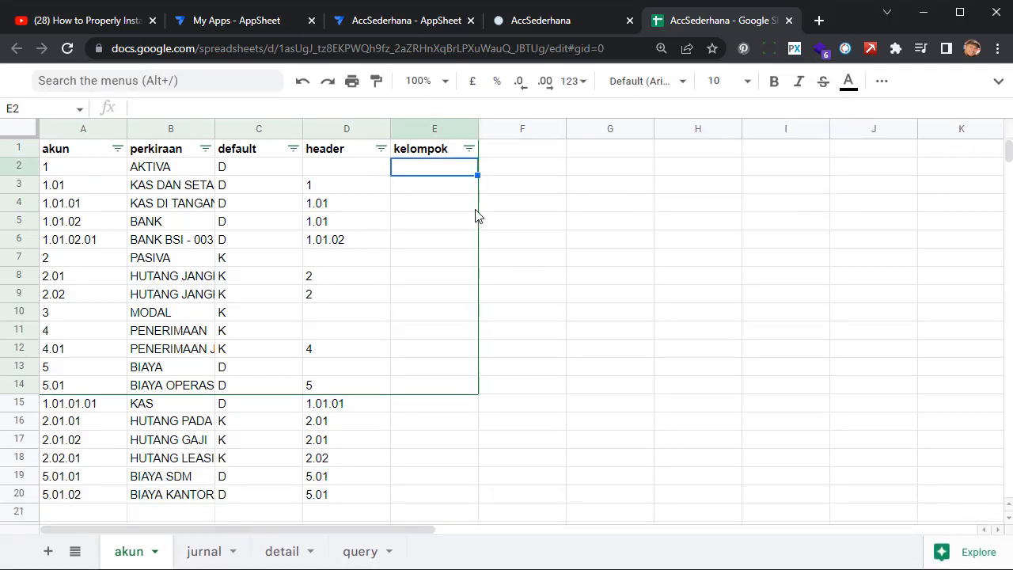
- Enter 1-NERACA as the kelompok in E2 and fill it down through E10, the MODAL row
{"action": "type", "text": "1"}
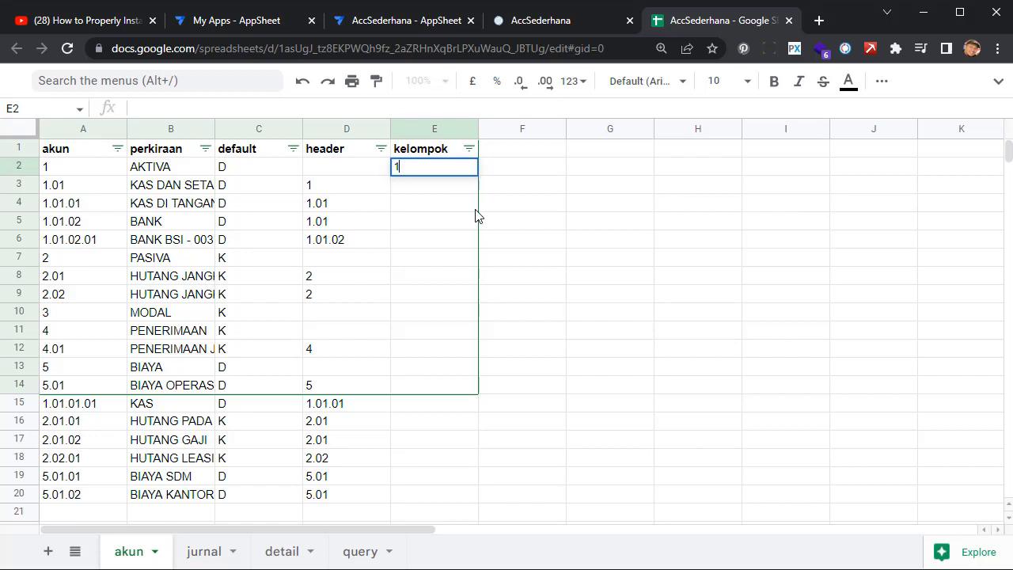
{"action": "type", "text": "-NERACA"}
{"action": "key", "text": "Return"}
{"action": "key", "text": "Up"}
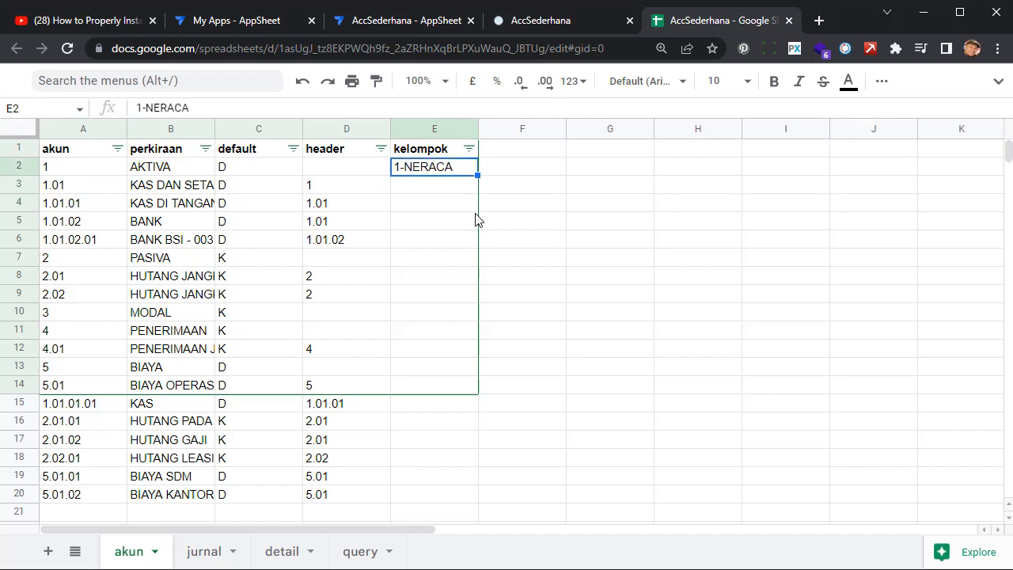
{"action": "key", "text": "shift+Down"}
{"action": "key", "text": "shift+Down"}
{"action": "key", "text": "shift+Down"}
{"action": "key", "text": "shift+Down"}
{"action": "key", "text": "shift+Down"}
{"action": "key", "text": "shift+Down"}
{"action": "key", "text": "shift+Down"}
{"action": "key", "text": "shift+Down"}
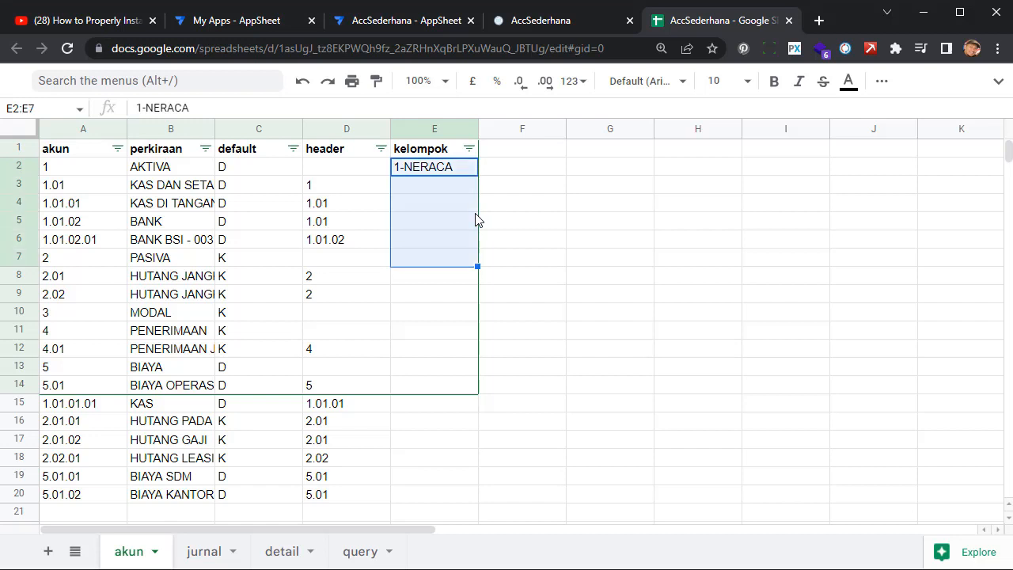
{"action": "key", "text": "ctrl+d"}
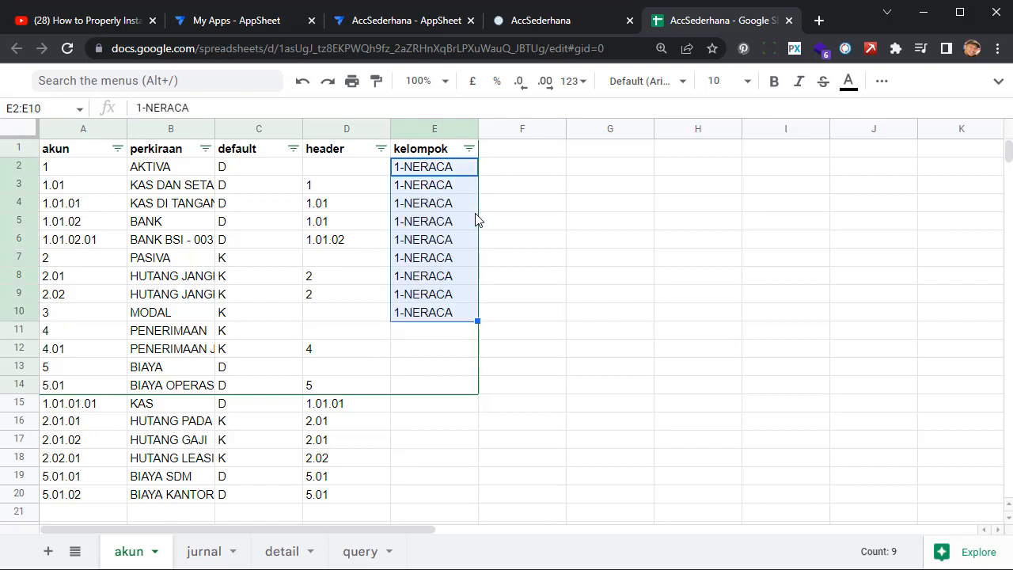
- Enter 4-PENERIMAAN in E11 as the kelompok of akun 4, PENERIMAAN
{"action": "key", "text": "Down"}
{"action": "key", "text": "Down"}
{"action": "key", "text": "Down"}
{"action": "key", "text": "Down"}
{"action": "key", "text": "Down"}
{"action": "key", "text": "Down"}
{"action": "key", "text": "Down"}
{"action": "key", "text": "Down"}
{"action": "key", "text": "Down"}
{"action": "key", "text": "Down"}
{"action": "key", "text": "Down"}
{"action": "key", "text": "Up"}
{"action": "key", "text": "Up"}
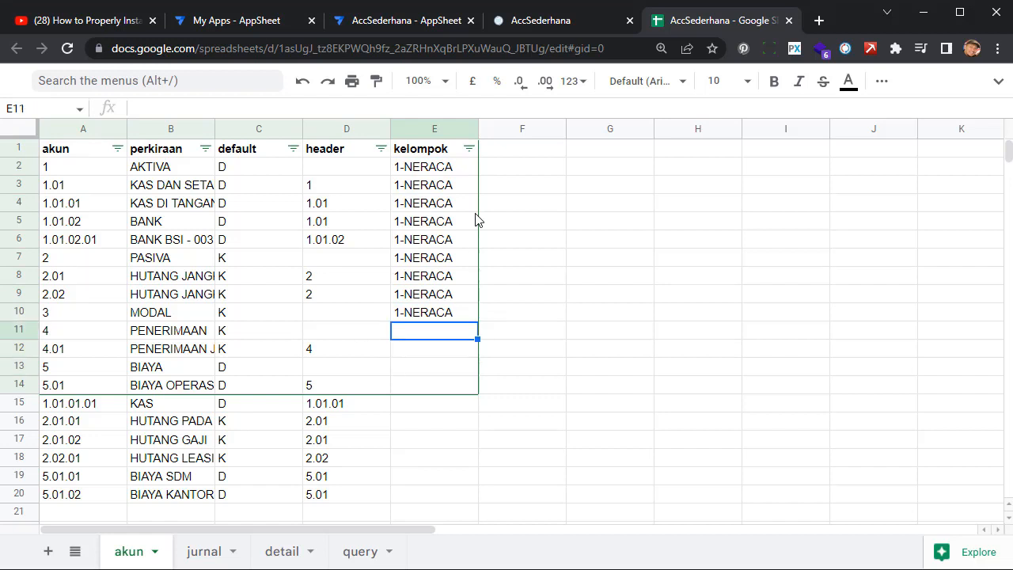
{"action": "type", "text": "3"}
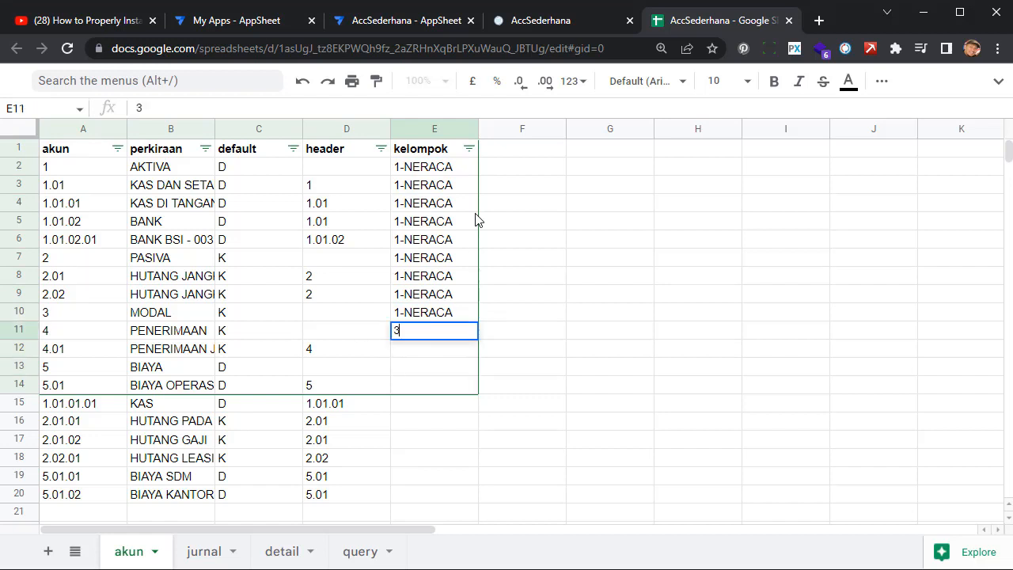
{"action": "key", "text": "Escape"}
{"action": "type", "text": "4-PENERIMAAN"}
{"action": "key", "text": "Return"}
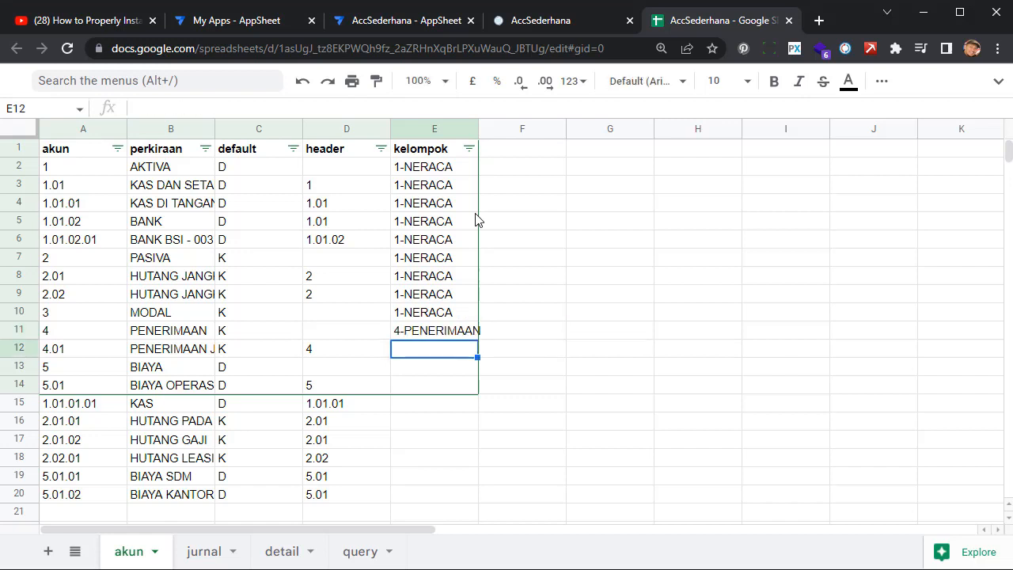
- Copy the 4-PENERIMAAN kelompok down to E12 for akun 4.01
{"action": "key", "text": "Up"}
{"action": "key", "text": "shift+Down"}
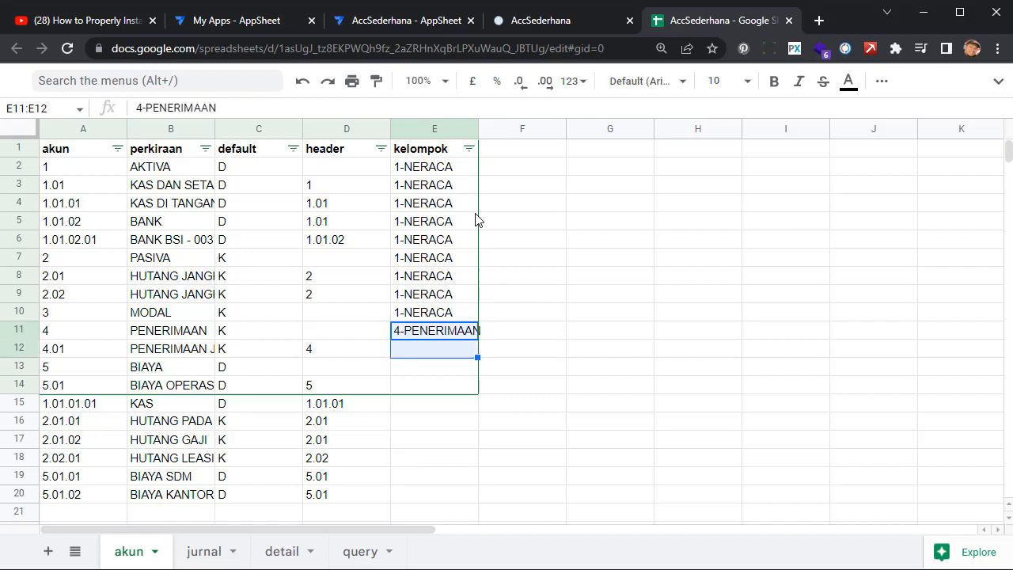
{"action": "key", "text": "ctrl+d"}
{"action": "key", "text": "Down"}
{"action": "key", "text": "Down"}
{"action": "key", "text": "Down"}
{"action": "key", "text": "Up"}
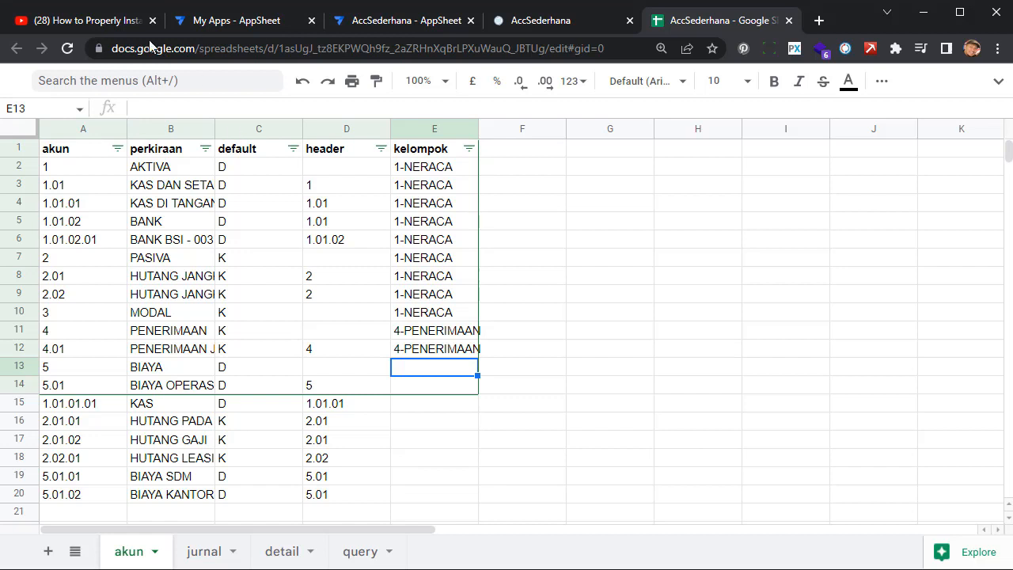
- Replace the existing filter with one covering A1:E20 and sort the rows by akun from A to Z
{"action": "left_click", "coordinate": [202, 299]}
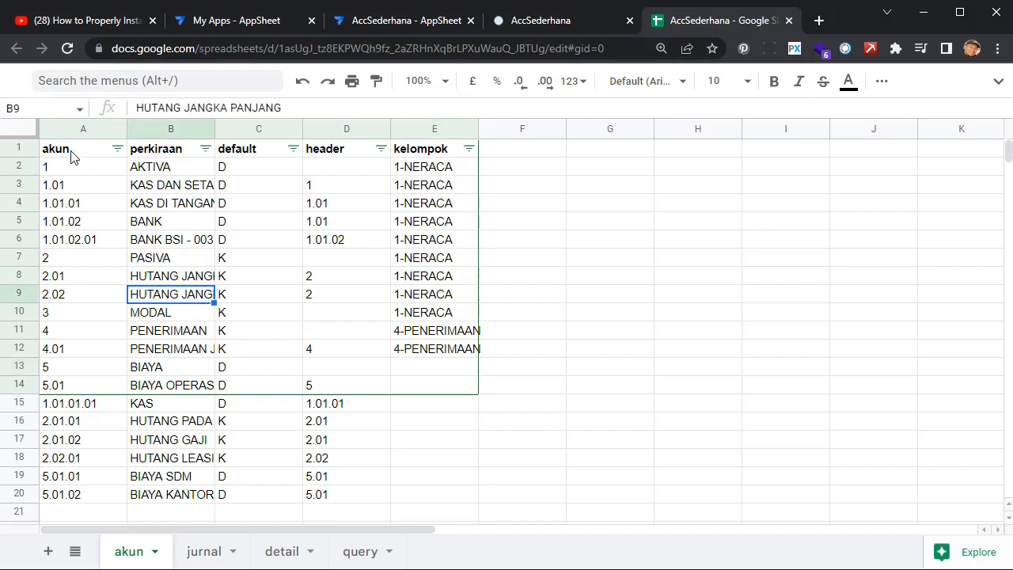
{"action": "left_click_drag", "start_coordinate": [71, 153], "coordinate": [443, 469]}
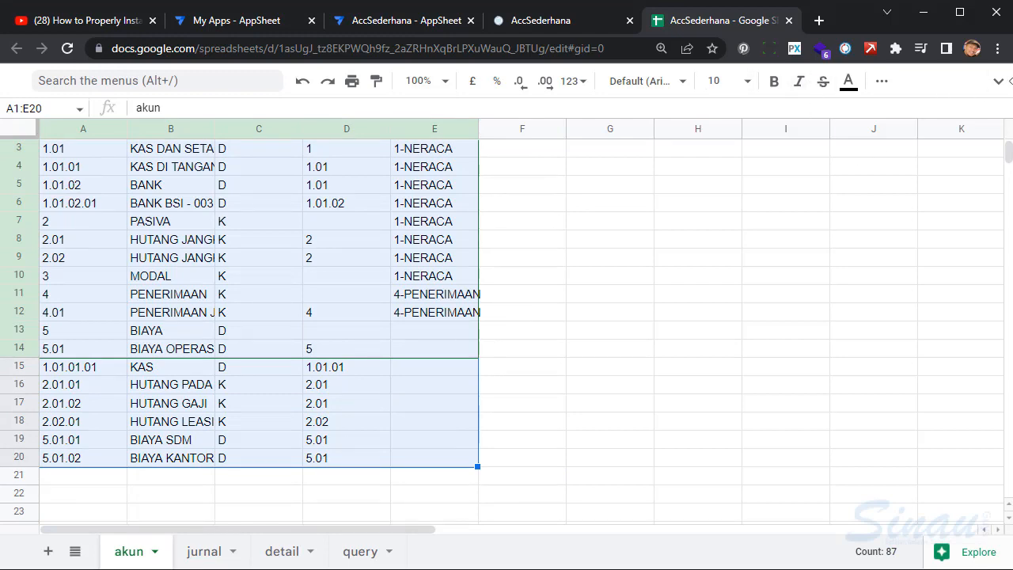
{"action": "left_click", "coordinate": [998, 81]}
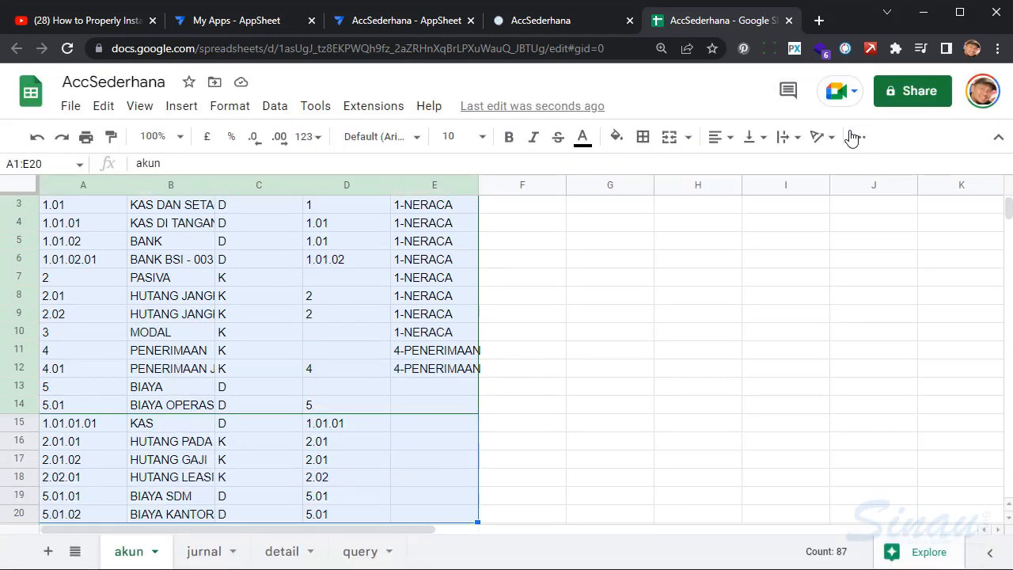
{"action": "left_click", "coordinate": [855, 136]}
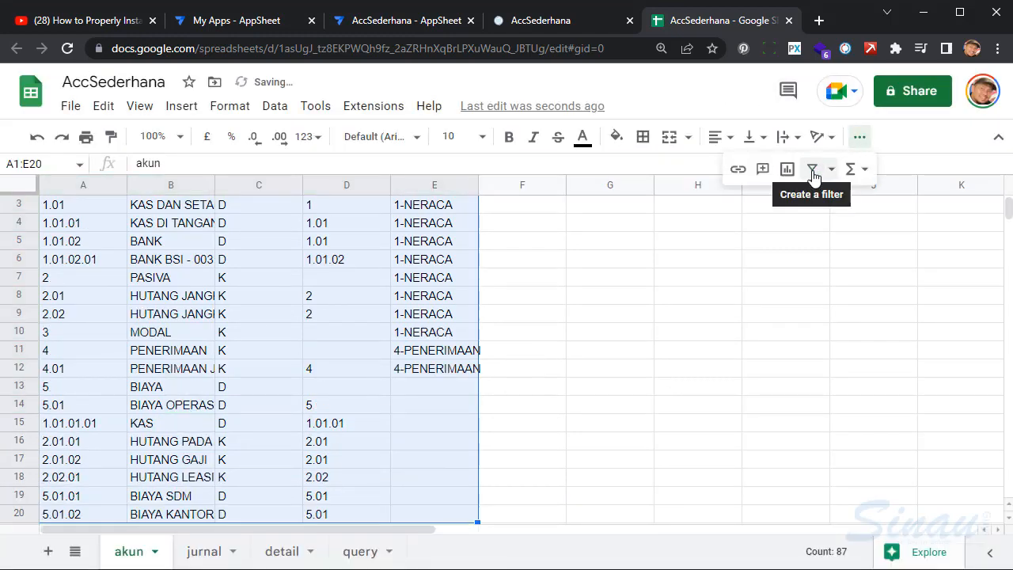
{"action": "left_click", "coordinate": [813, 171]}
{"action": "left_click", "coordinate": [619, 263]}
{"action": "scroll", "coordinate": [619, 271], "scroll_direction": "up", "scroll_amount": 1}
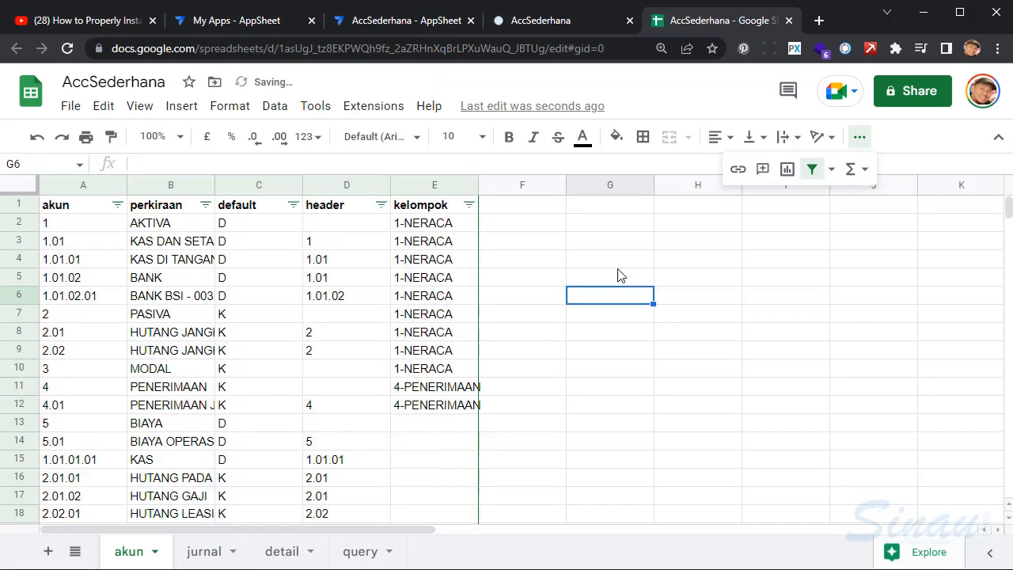
{"action": "left_click", "coordinate": [117, 205]}
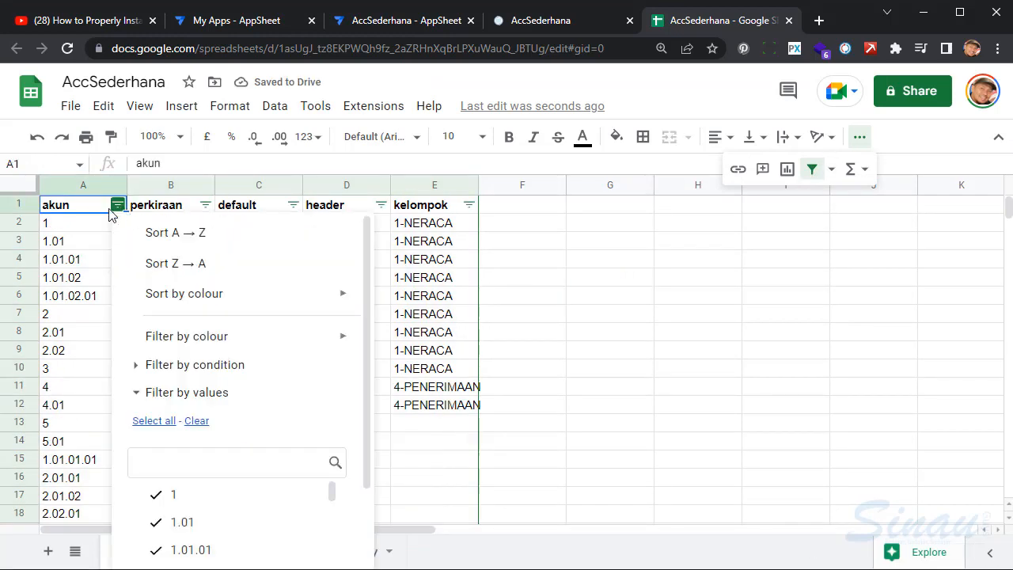
{"action": "left_click", "coordinate": [162, 246]}
- Fill the 1-NERACA kelompok from E4 down through E14 so the blank rows up to MODAL are covered
{"action": "left_click", "coordinate": [430, 278]}
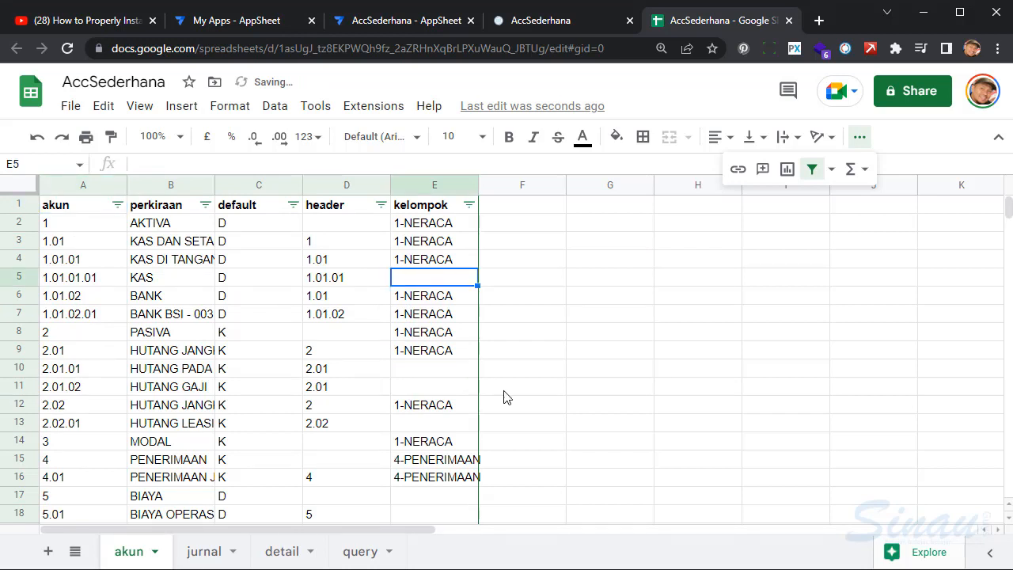
{"action": "key", "text": "Up"}
{"action": "key", "text": "shift+Down"}
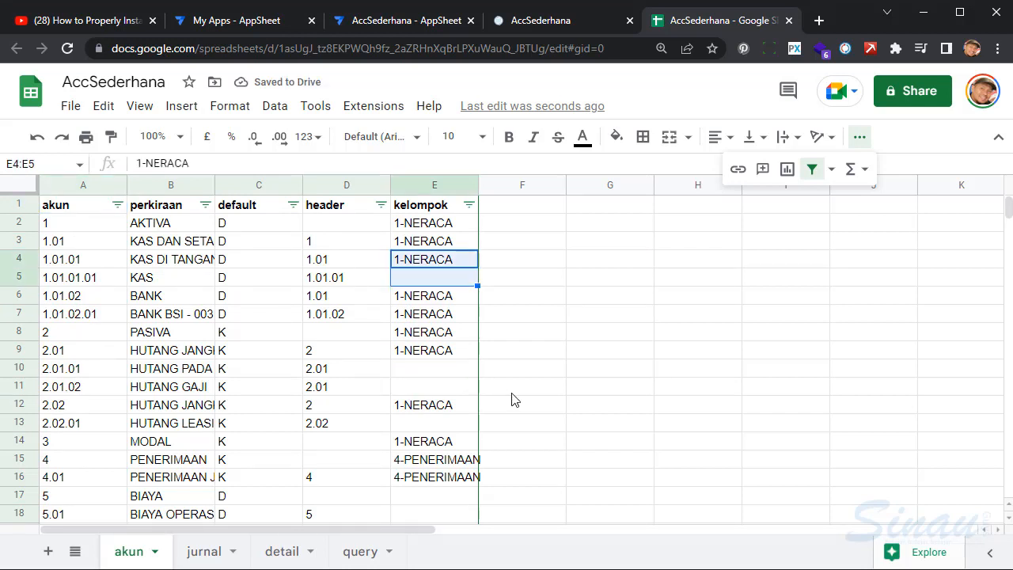
{"action": "key", "text": "shift+Down"}
{"action": "key", "text": "shift+Down"}
{"action": "key", "text": "shift+Down"}
{"action": "key", "text": "shift+Down"}
{"action": "key", "text": "shift+Down"}
{"action": "key", "text": "shift+Down"}
{"action": "key", "text": "shift+Down"}
{"action": "key", "text": "shift+Down"}
{"action": "key", "text": "shift+Down"}
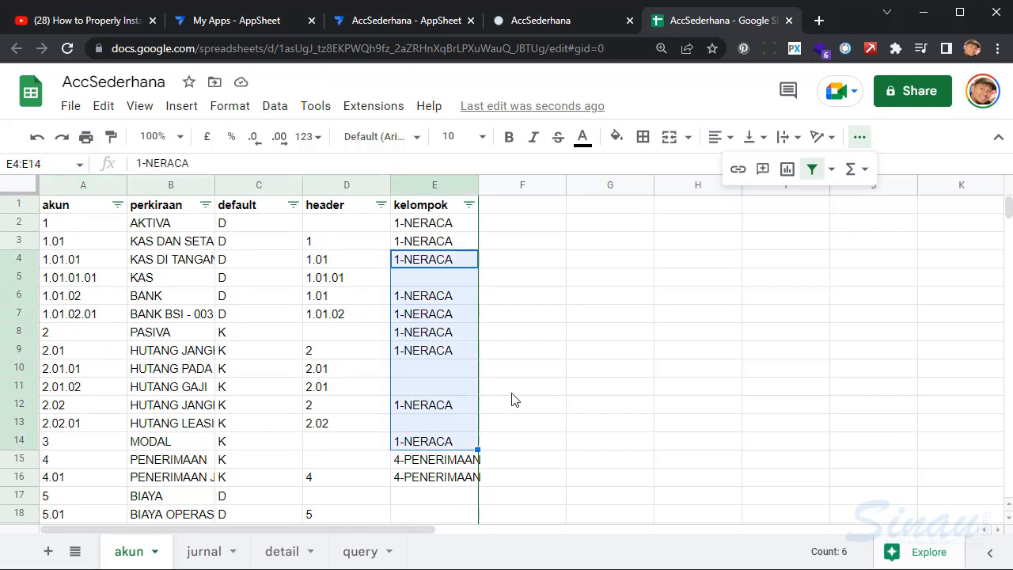
{"action": "key", "text": "ctrl+d"}
- Enter 5-BEBAN as the kelompok of akun 5 in E17 and fill it down through E20
{"action": "scroll", "coordinate": [511, 400], "scroll_direction": "down", "scroll_amount": 3}
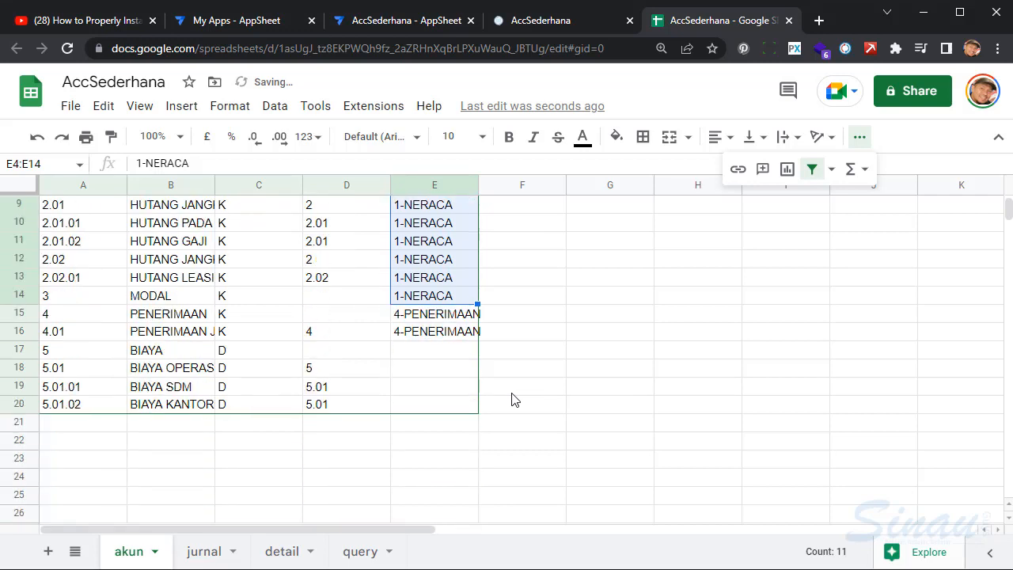
{"action": "left_click", "coordinate": [420, 351]}
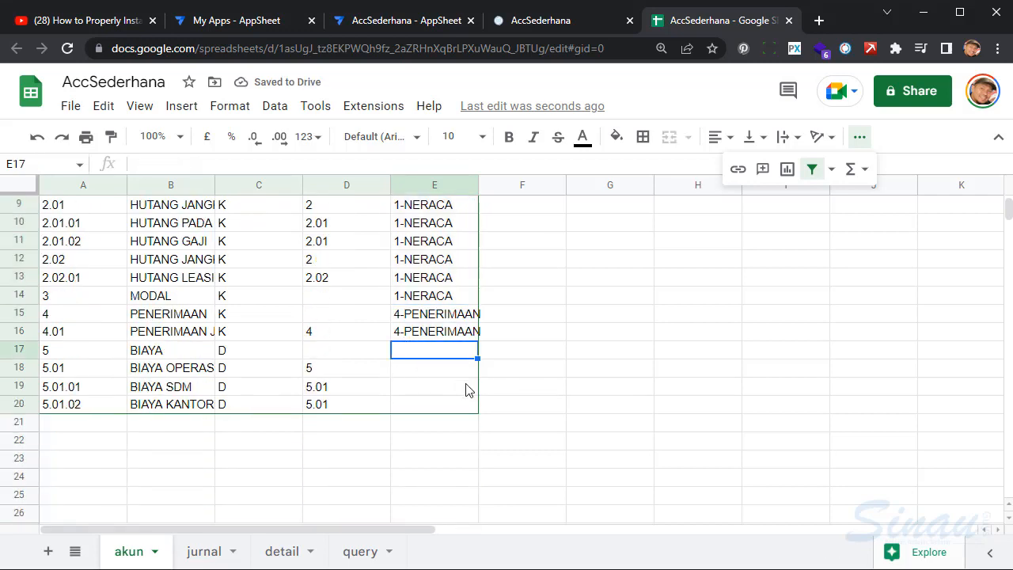
{"action": "type", "text": "5-"}
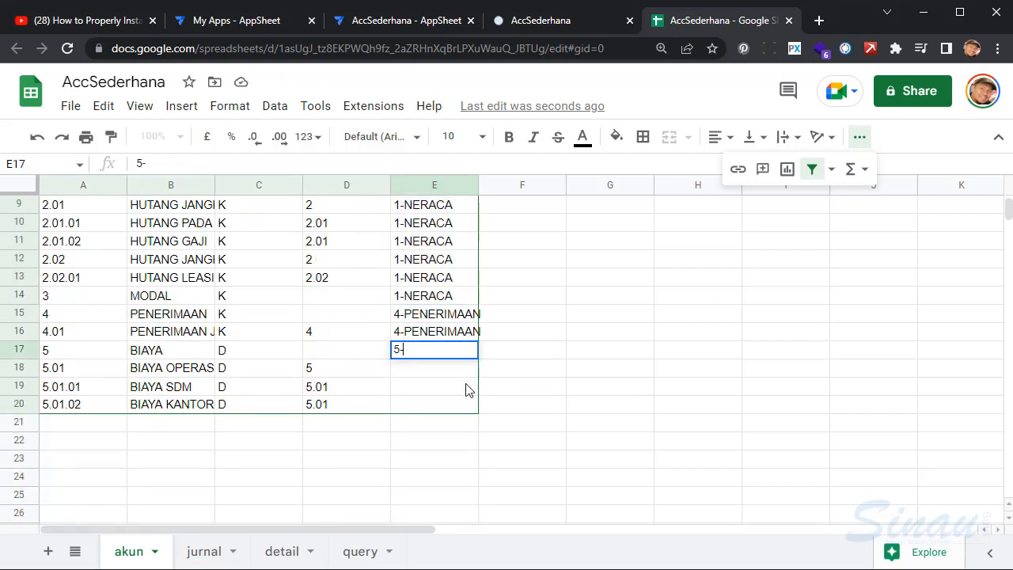
{"action": "type", "text": "BEBAN"}
{"action": "key", "text": "Return"}
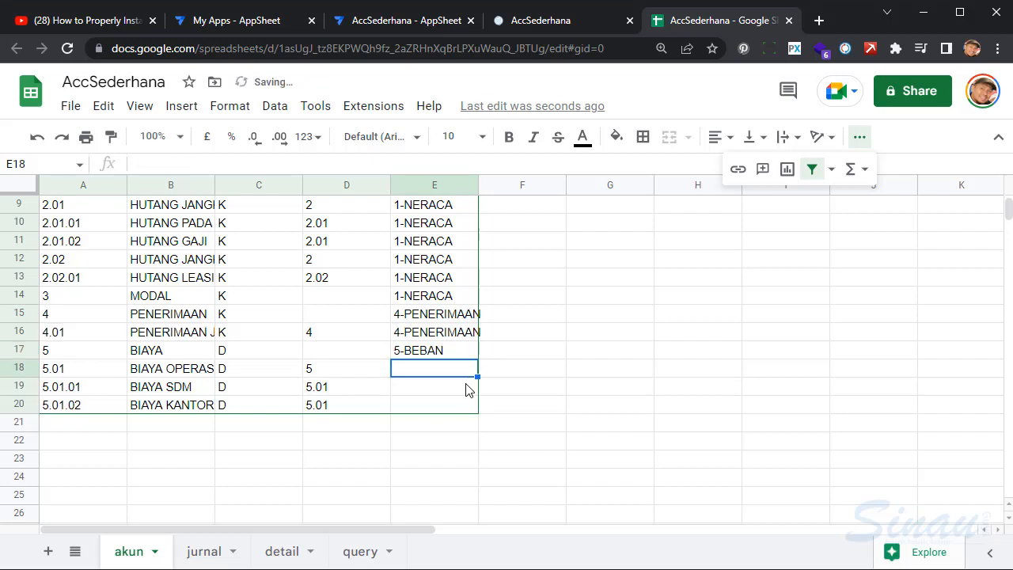
{"action": "key", "text": "Up"}
{"action": "key", "text": "shift+Down"}
{"action": "key", "text": "shift+Down"}
{"action": "key", "text": "shift+Down"}
{"action": "key", "text": "ctrl+d"}
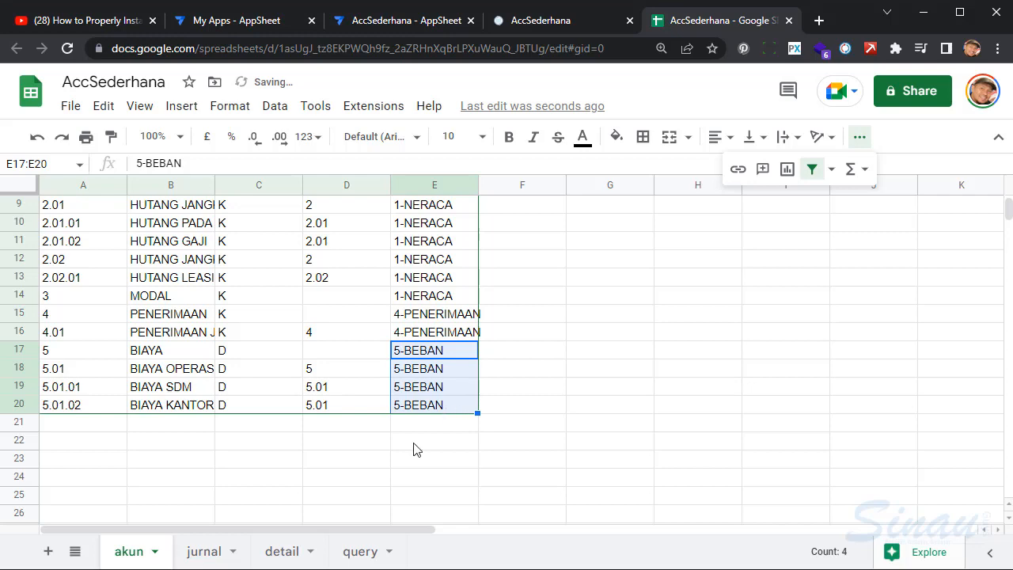
- Open the detail sheet and insert one column to the right of the nilai column
{"action": "left_click", "coordinate": [362, 556]}
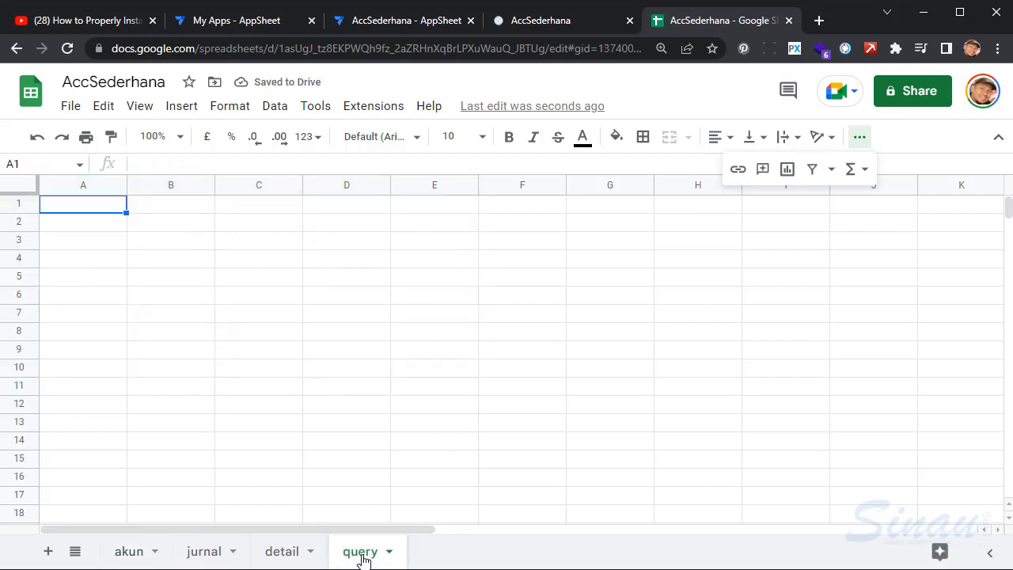
{"action": "left_click", "coordinate": [129, 554]}
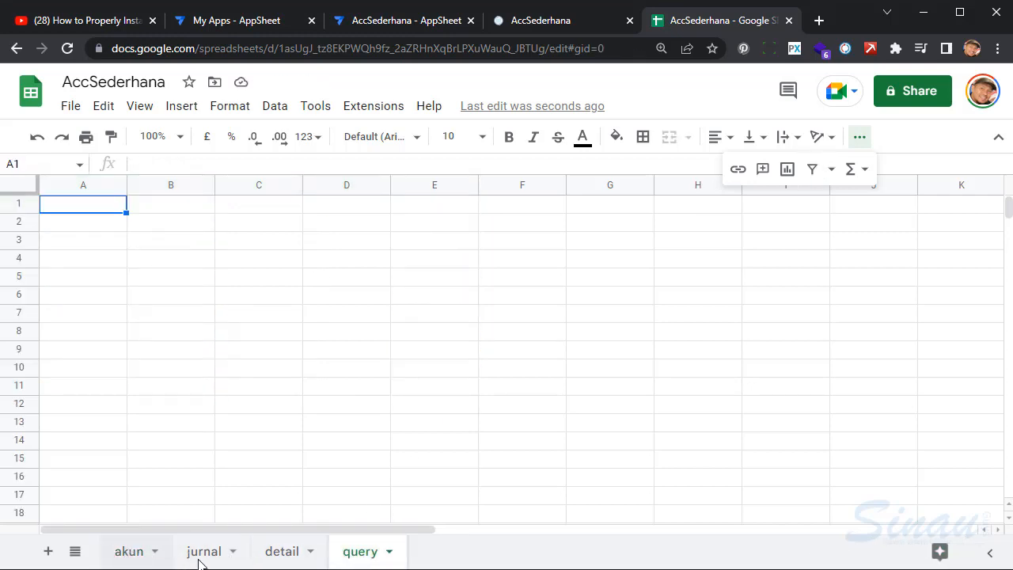
{"action": "left_click", "coordinate": [203, 554]}
{"action": "left_click", "coordinate": [288, 554]}
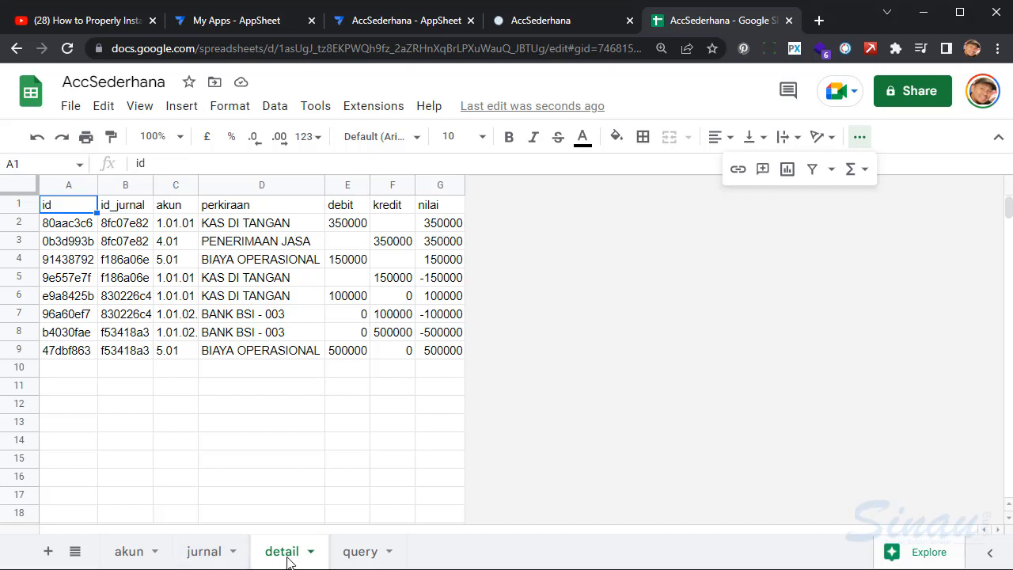
{"action": "left_click", "coordinate": [445, 386]}
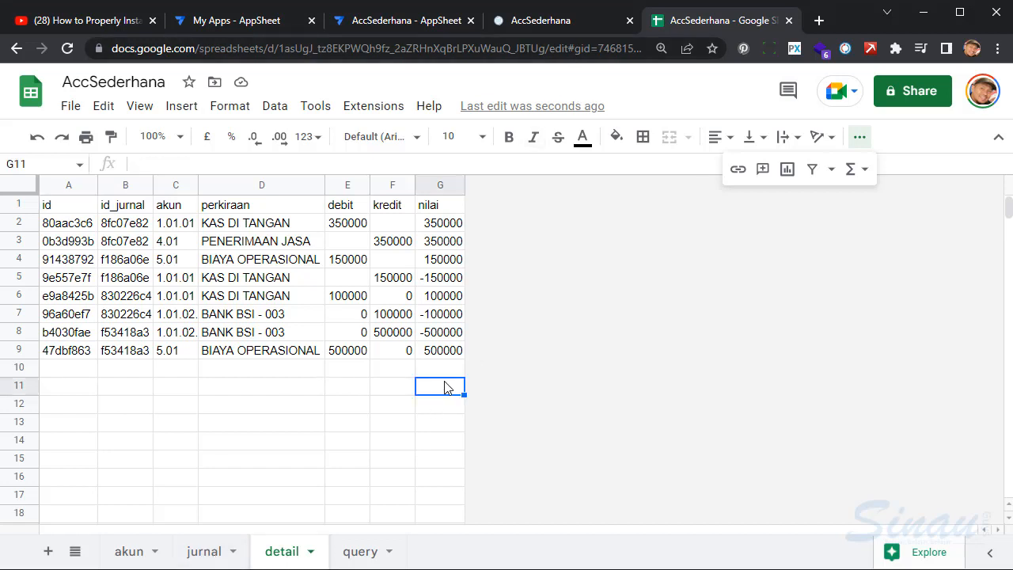
{"action": "left_click", "coordinate": [439, 182]}
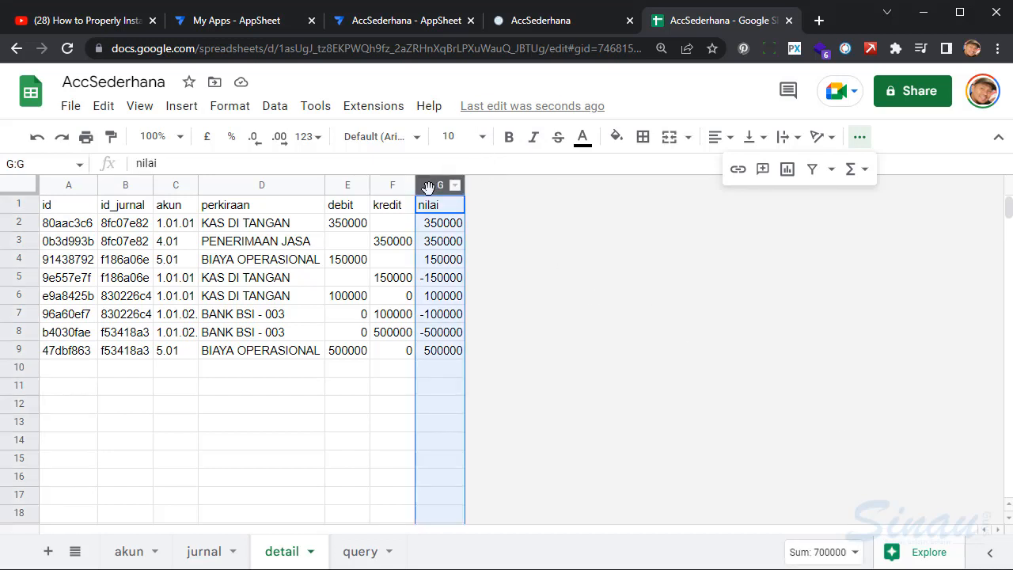
{"action": "right_click", "coordinate": [427, 186]}
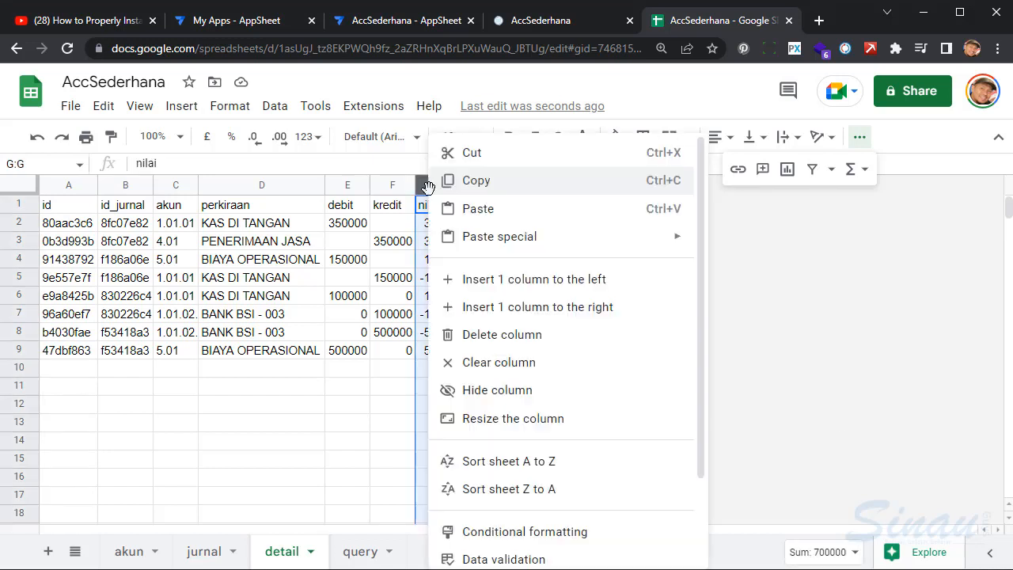
{"action": "left_click", "coordinate": [525, 307]}
- Enter the header kelompok in H1 of the detail sheet and widen columns G and H
{"action": "left_click", "coordinate": [489, 208]}
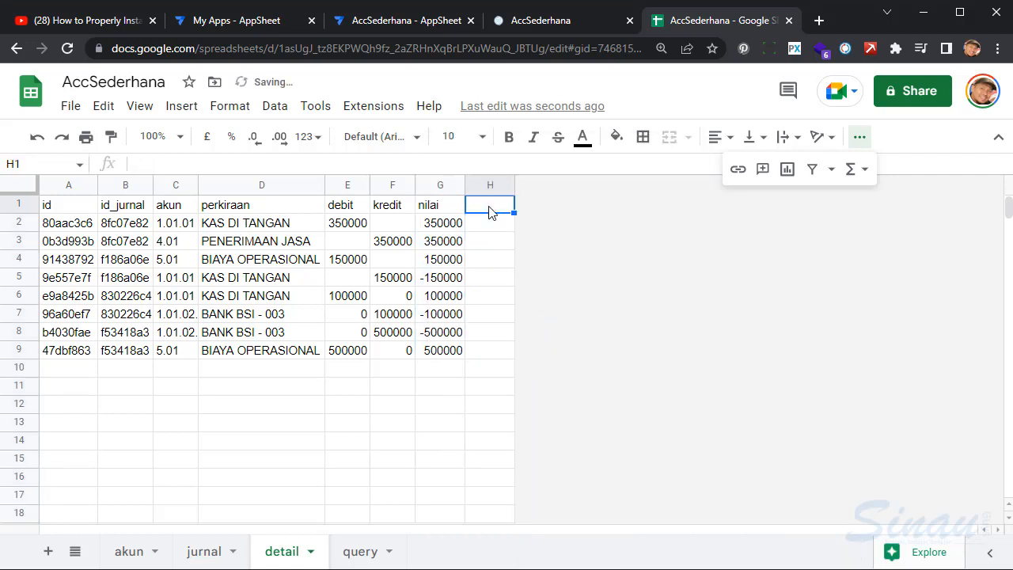
{"action": "type", "text": "KE"}
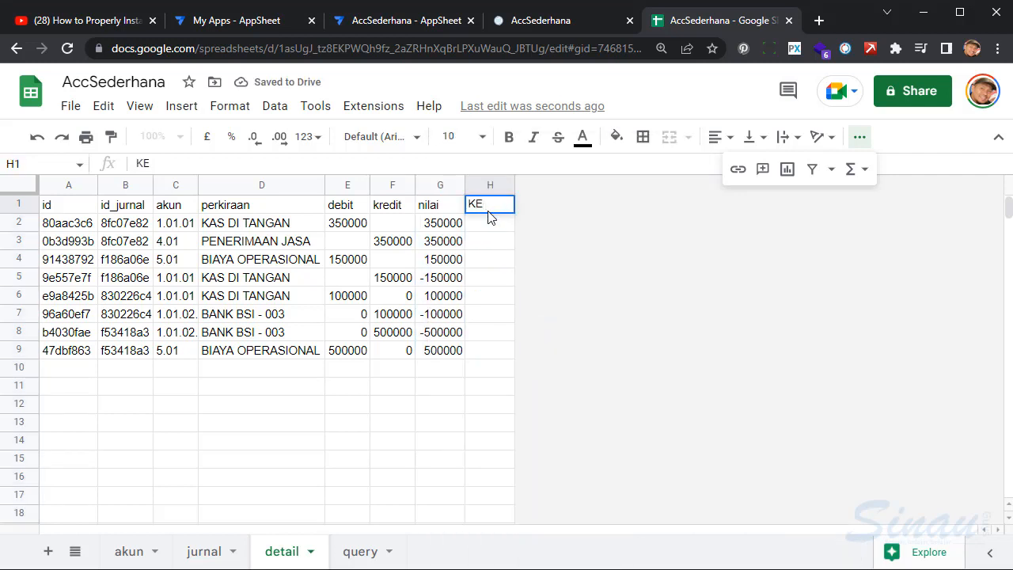
{"action": "key", "text": "BackSpace"}
{"action": "key", "text": "BackSpace"}
{"action": "type", "text": "keompo"}
{"action": "key", "text": "BackSpace"}
{"action": "key", "text": "BackSpace"}
{"action": "key", "text": "BackSpace"}
{"action": "key", "text": "BackSpace"}
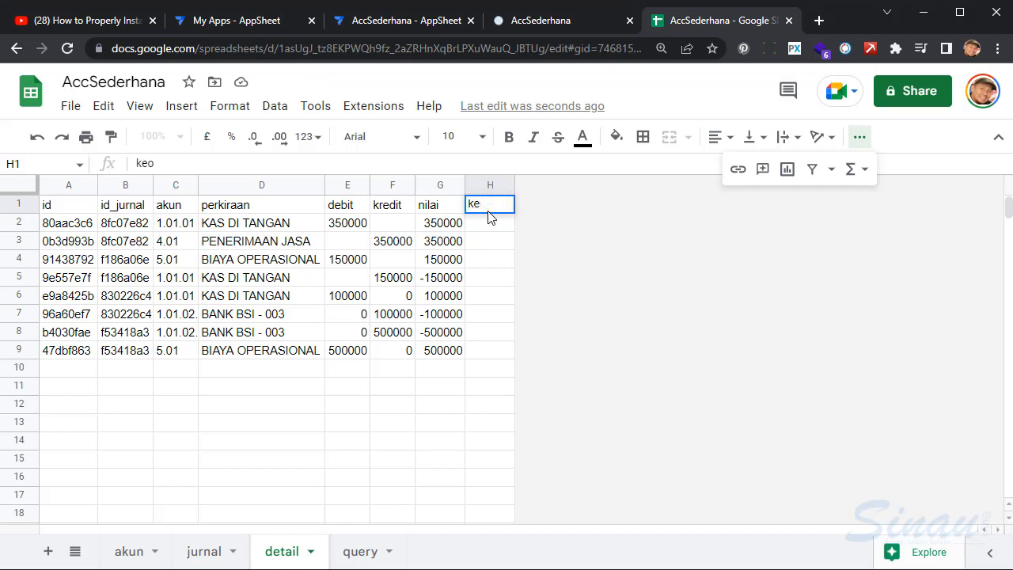
{"action": "type", "text": "lompok"}
{"action": "key", "text": "Return"}
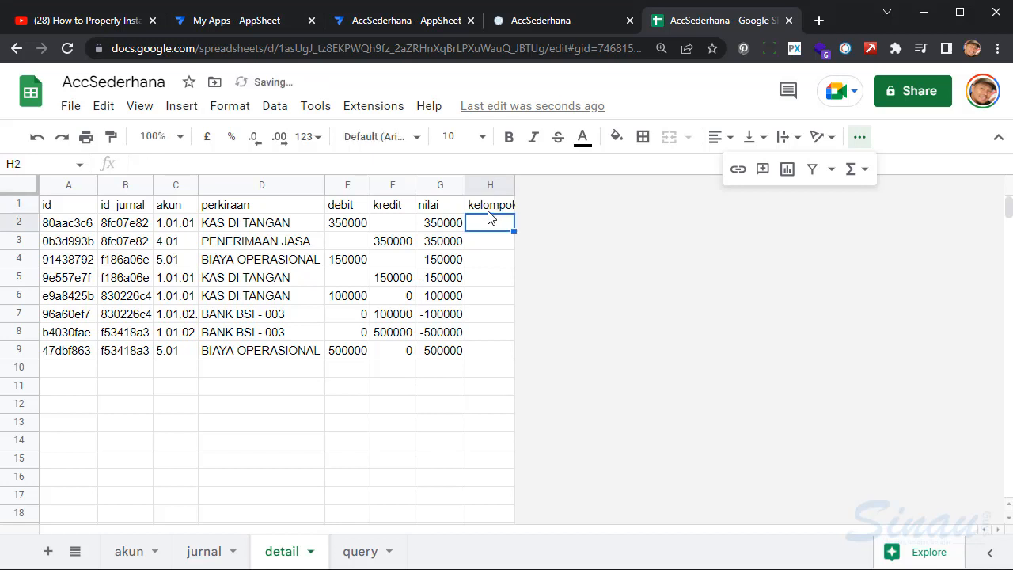
{"action": "left_click_drag", "start_coordinate": [515, 187], "coordinate": [538, 189]}
{"action": "left_click_drag", "start_coordinate": [465, 187], "coordinate": [479, 188]}
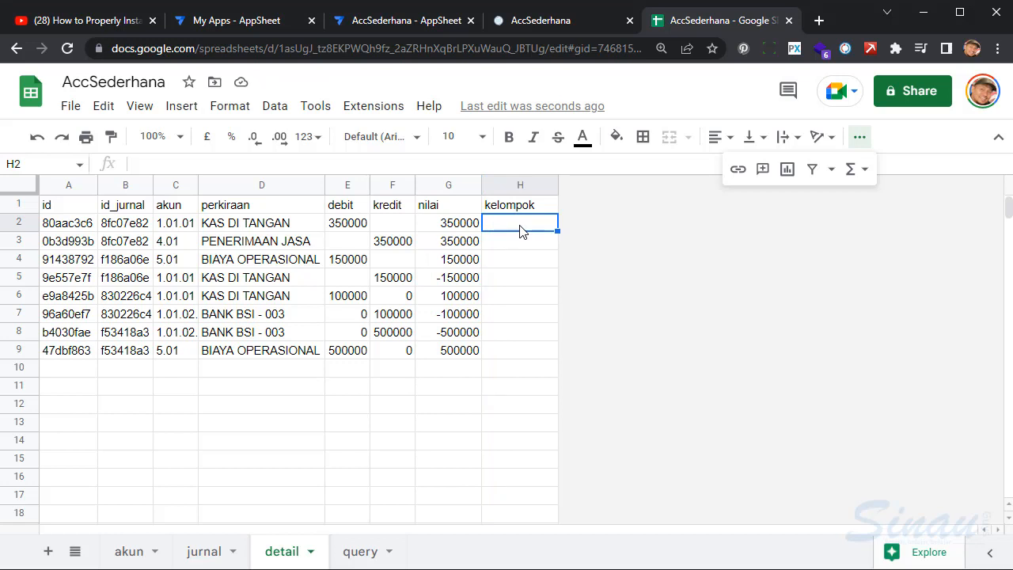
- Enter the kelompok values 1-NERACA in H2 and 4-PENERIMAAN in H3 of the detail sheet
{"action": "type", "text": "-"}
{"action": "type", "text": "1-ner"}
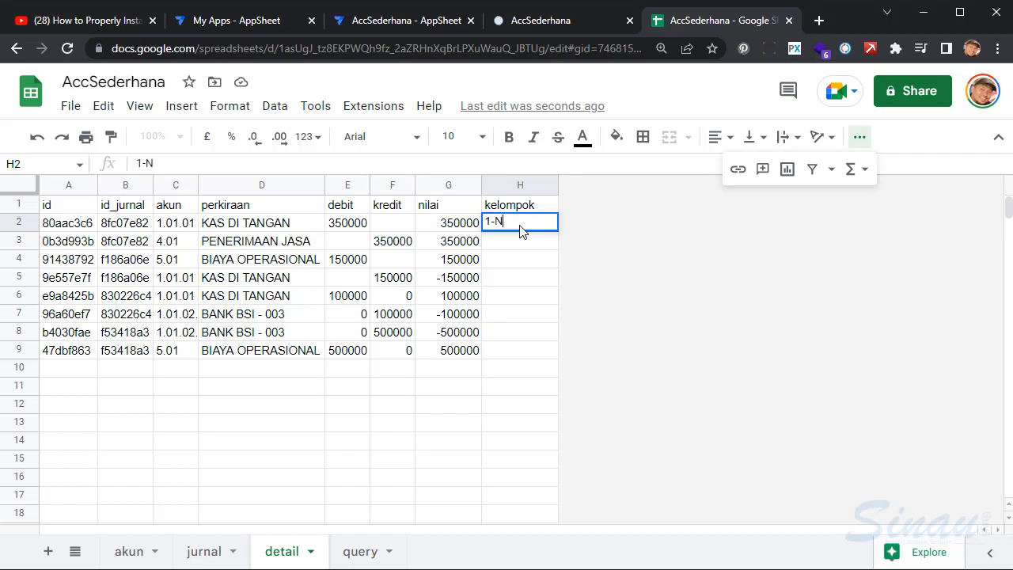
{"action": "type", "text": "ERACA"}
{"action": "key", "text": "Return"}
{"action": "type", "text": "4"}
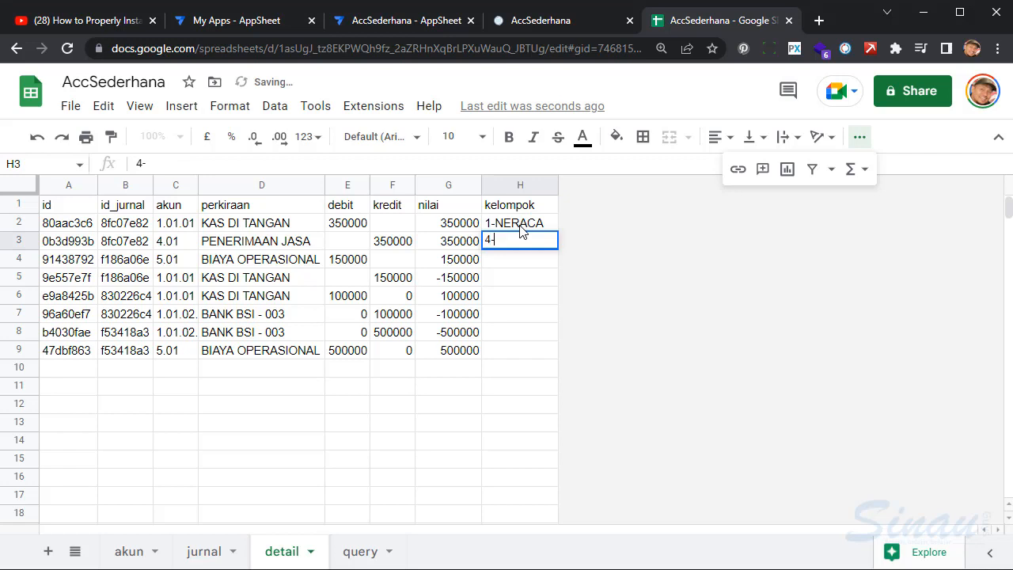
{"action": "type", "text": "-PENERIMAAN"}
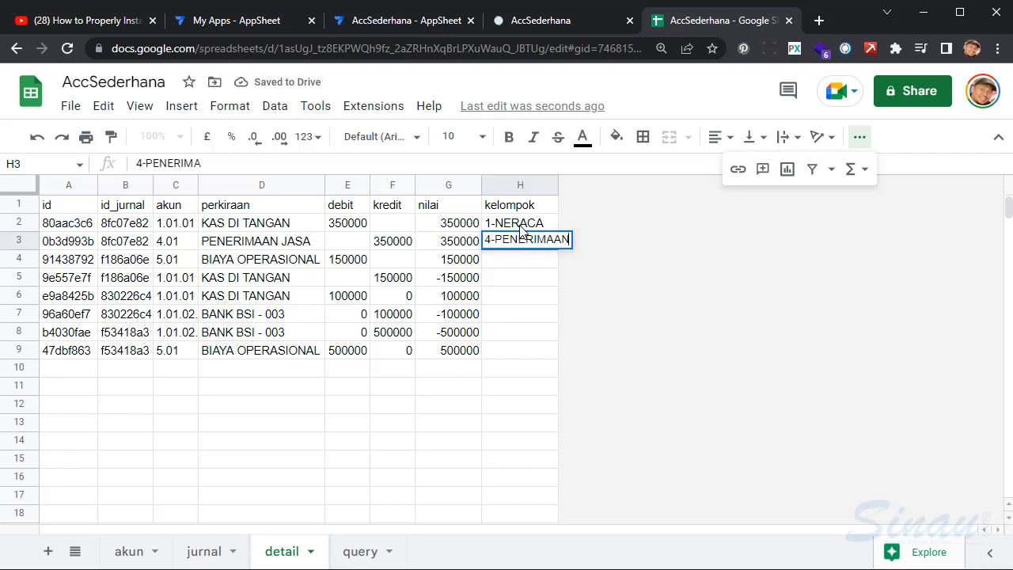
{"action": "key", "text": "Return"}
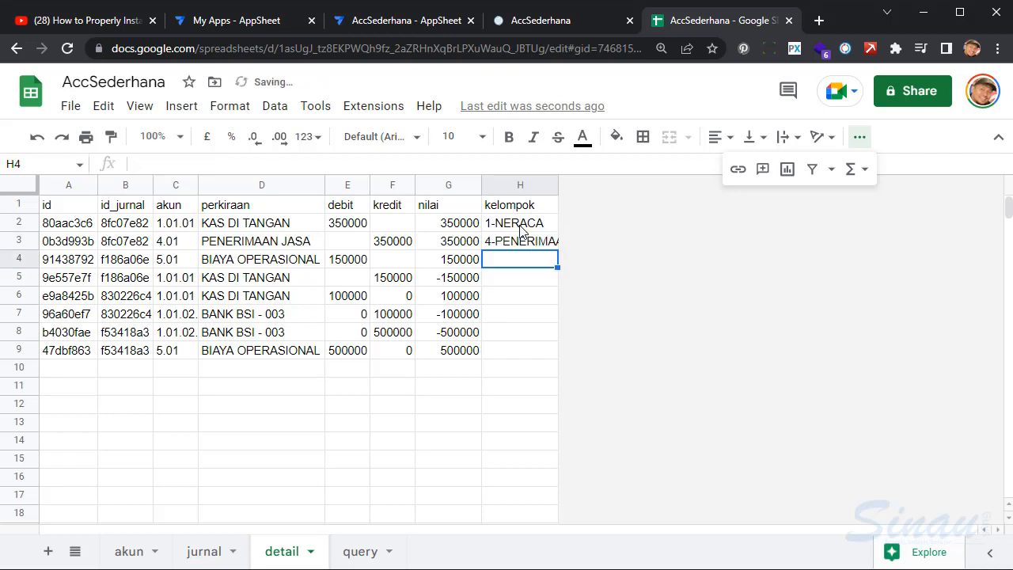
- Begin the H4 kelompok with 5- and accept the suggested VLOOKUP formula, which looks up akun!$A$1:$E$20, for H2:H9
{"action": "type", "text": "5"}
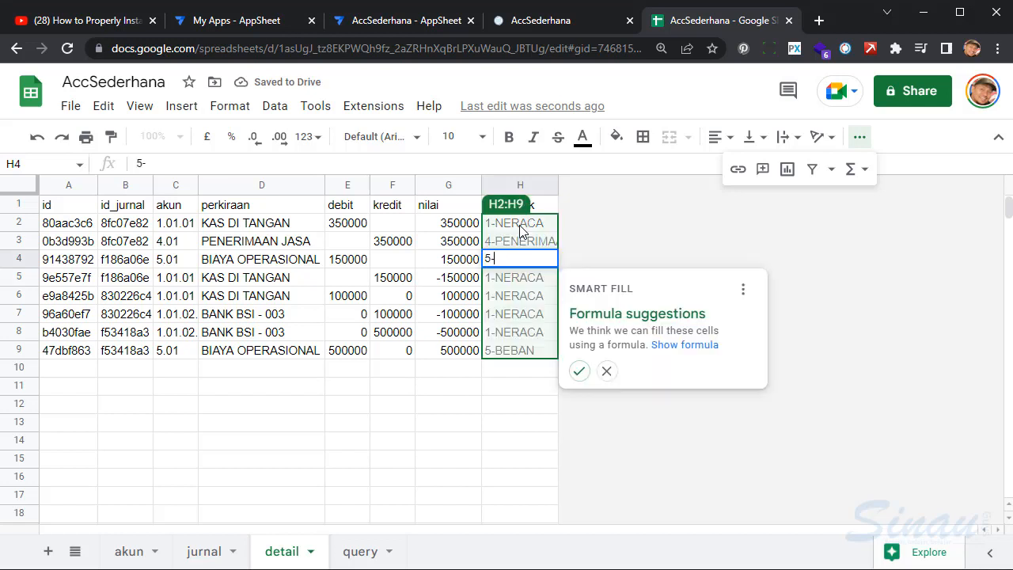
{"action": "type", "text": "-"}
{"action": "left_click", "coordinate": [579, 370]}
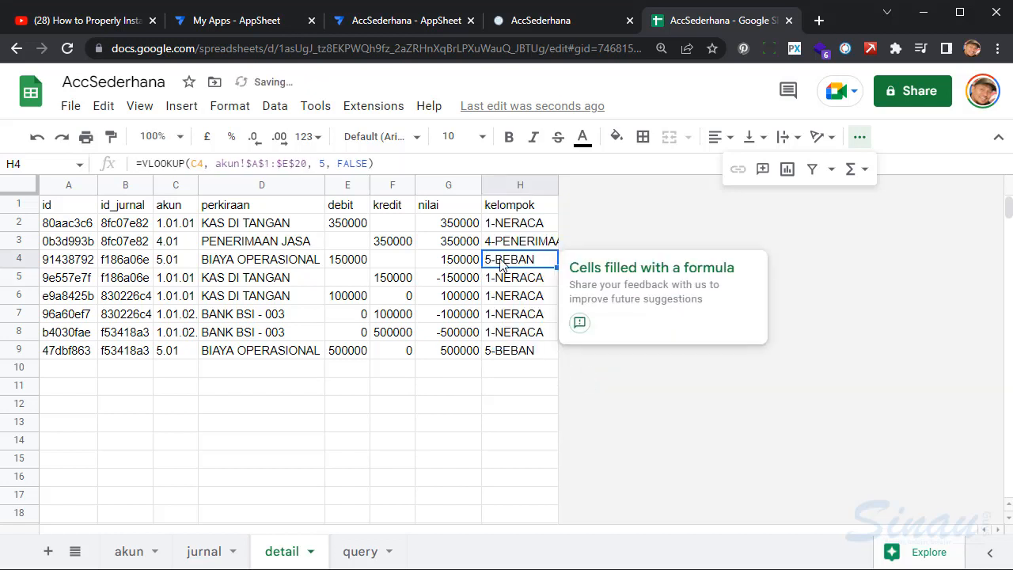
{"action": "left_click", "coordinate": [526, 301]}
{"action": "left_click", "coordinate": [526, 244]}
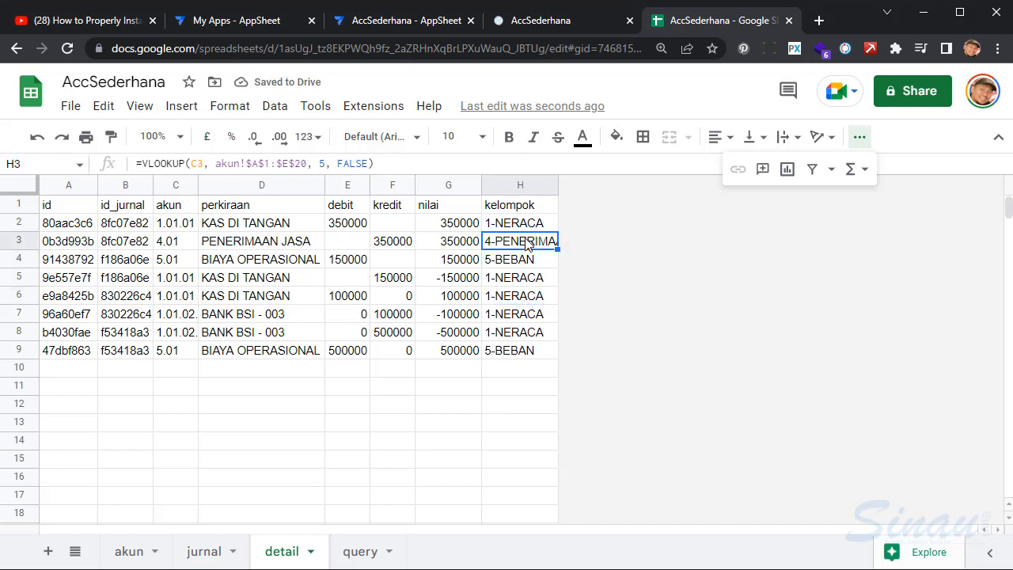
- Replace the kelompok formulas in H2:H9 with their plain values and fit column H's width to its contents
{"action": "key", "text": "Up"}
{"action": "key", "text": "Up"}
{"action": "key", "text": "Down"}
{"action": "key", "text": "shift+Down"}
{"action": "key", "text": "shift+Down"}
{"action": "key", "text": "shift+Down"}
{"action": "key", "text": "shift+Down"}
{"action": "key", "text": "shift+Down"}
{"action": "key", "text": "shift+Down"}
{"action": "key", "text": "shift+Down"}
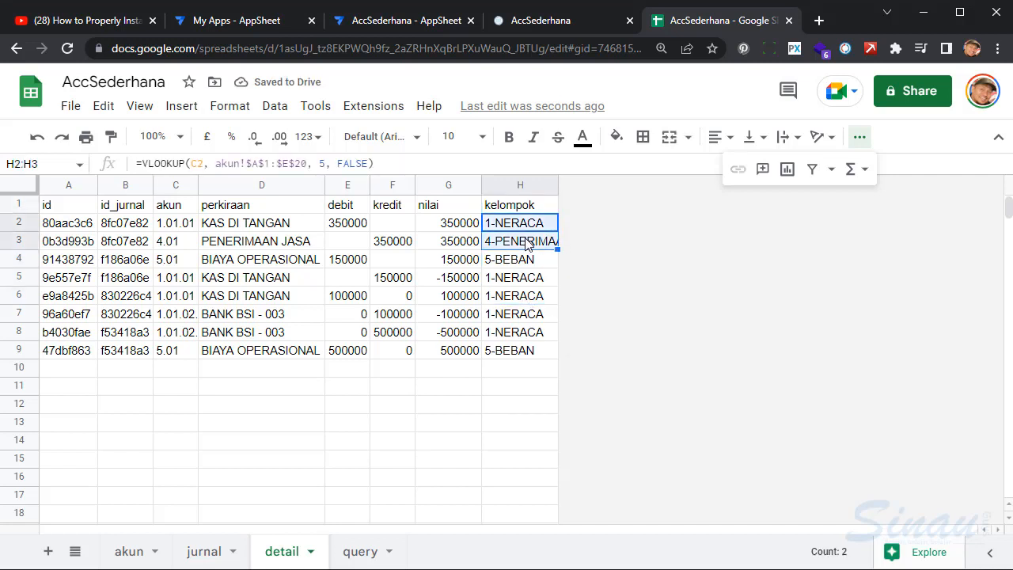
{"action": "key", "text": "Up"}
{"action": "key", "text": "Down"}
{"action": "right_click", "coordinate": [484, 237]}
{"action": "mouse_move", "coordinate": [609, 238]}
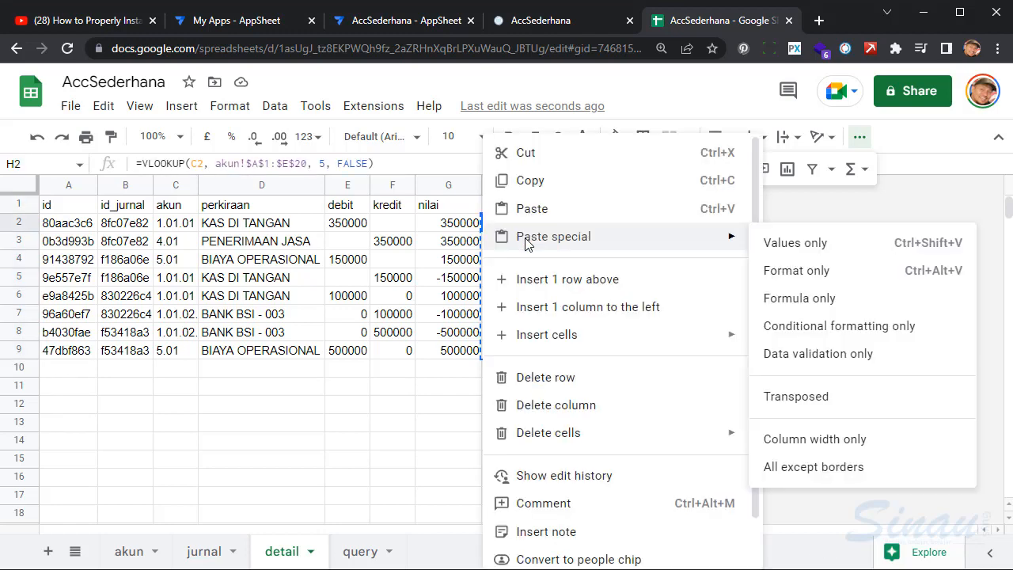
{"action": "left_click", "coordinate": [818, 257]}
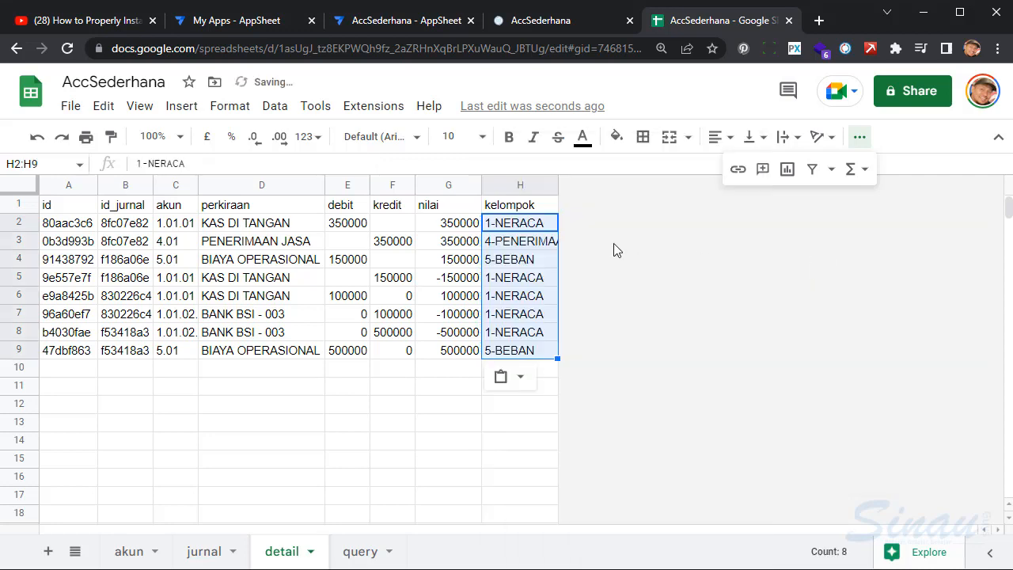
{"action": "left_click", "coordinate": [510, 283]}
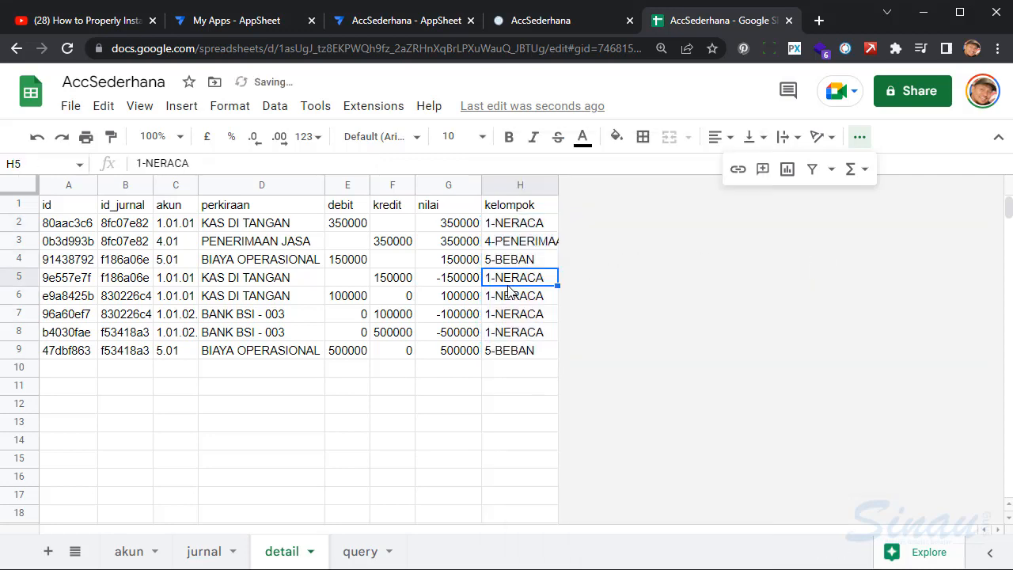
{"action": "double_click", "coordinate": [557, 183]}
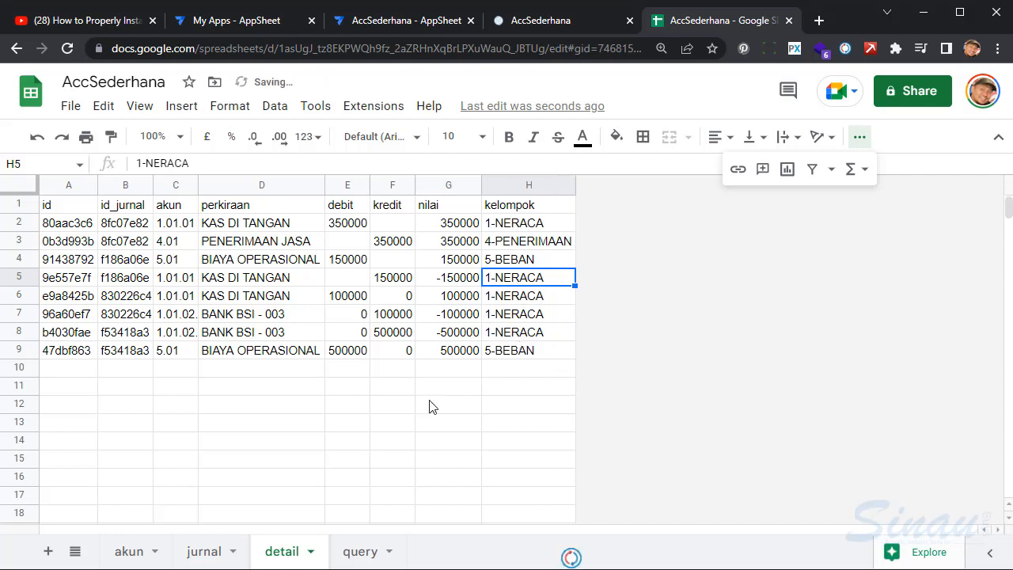
- Switch to the query sheet and open the spreadsheet's Apps Script editor
{"action": "left_click", "coordinate": [361, 553]}
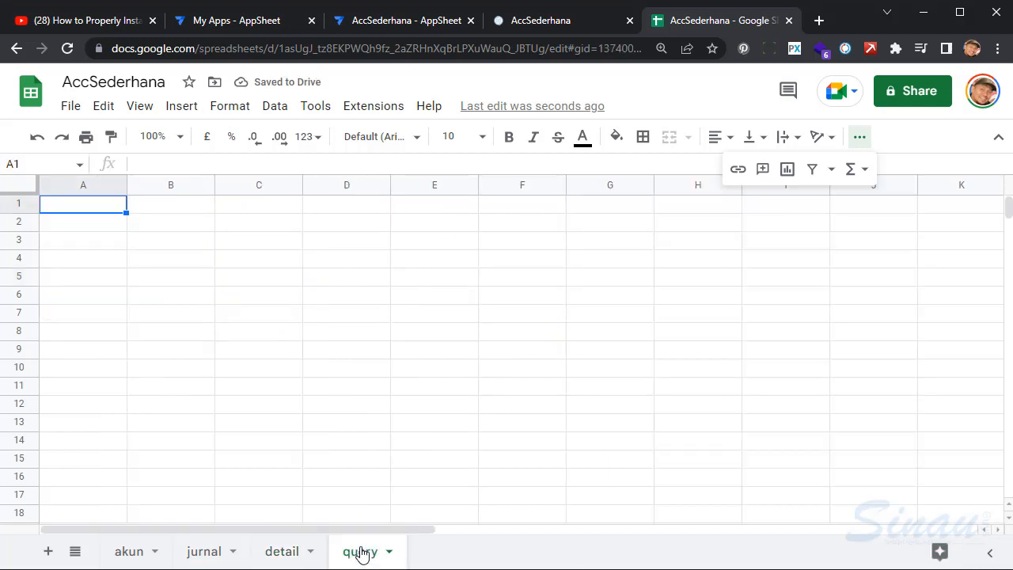
{"action": "left_click", "coordinate": [998, 138]}
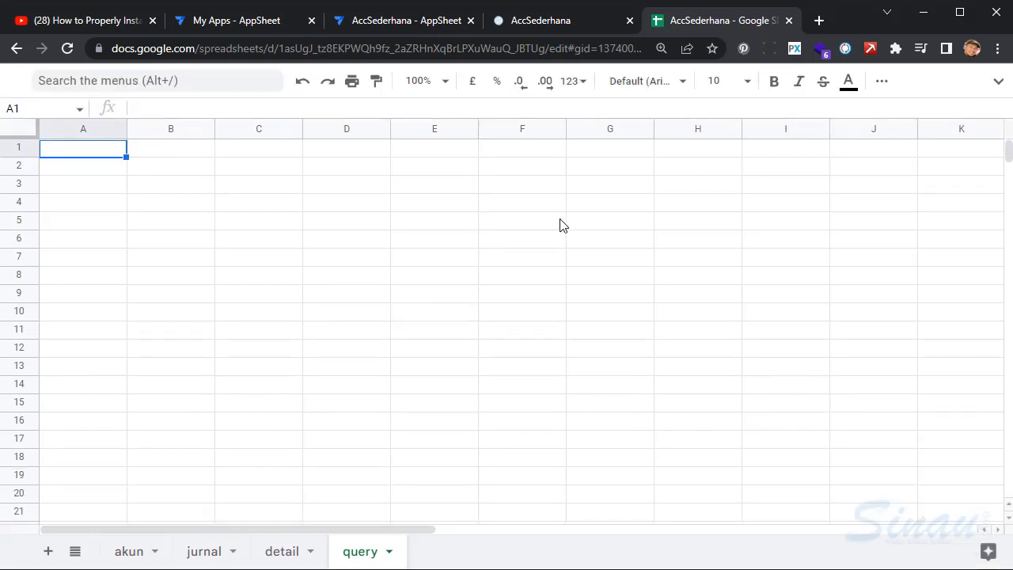
{"action": "left_click", "coordinate": [999, 83]}
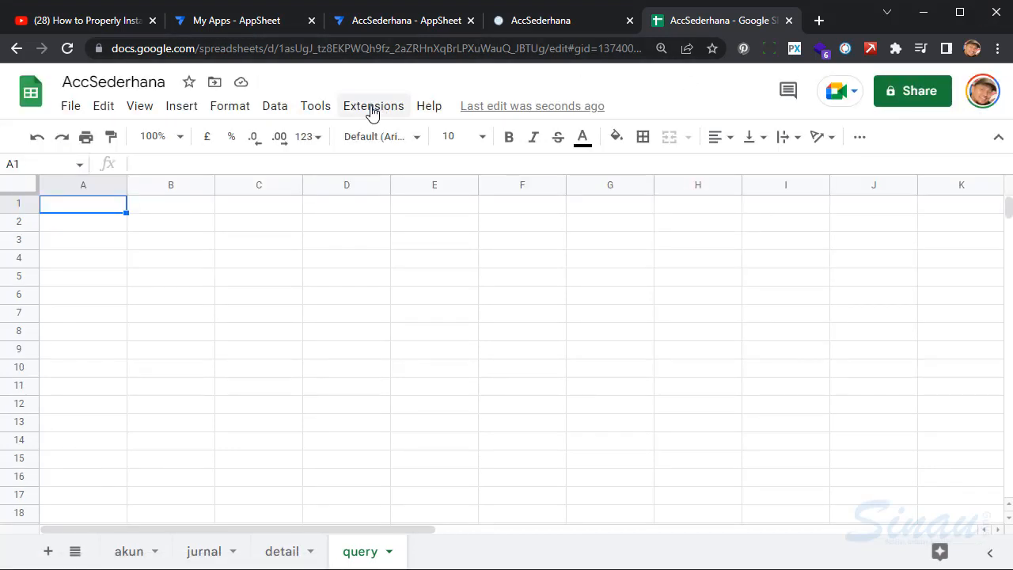
{"action": "left_click", "coordinate": [372, 111]}
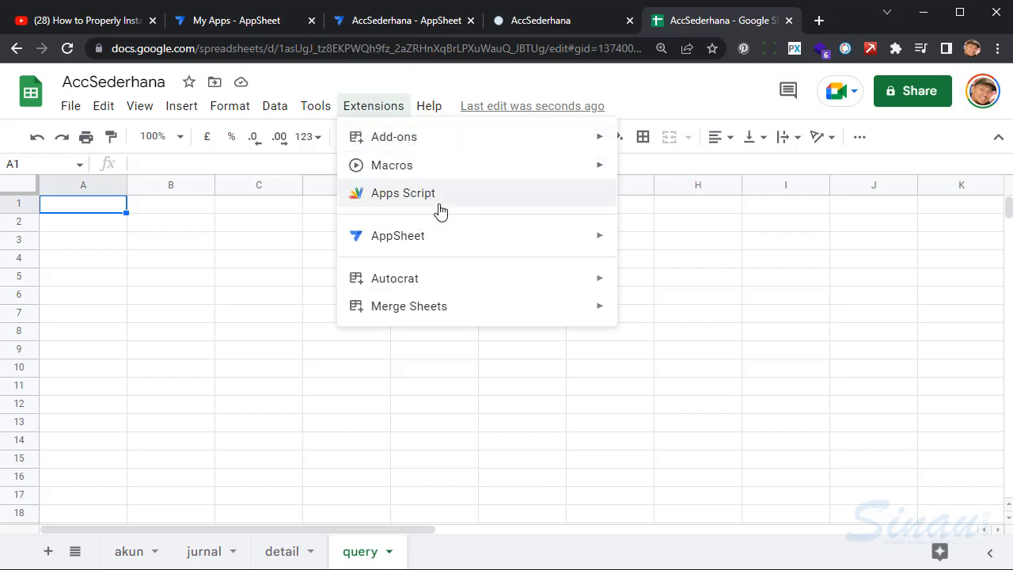
{"action": "left_click", "coordinate": [386, 198]}
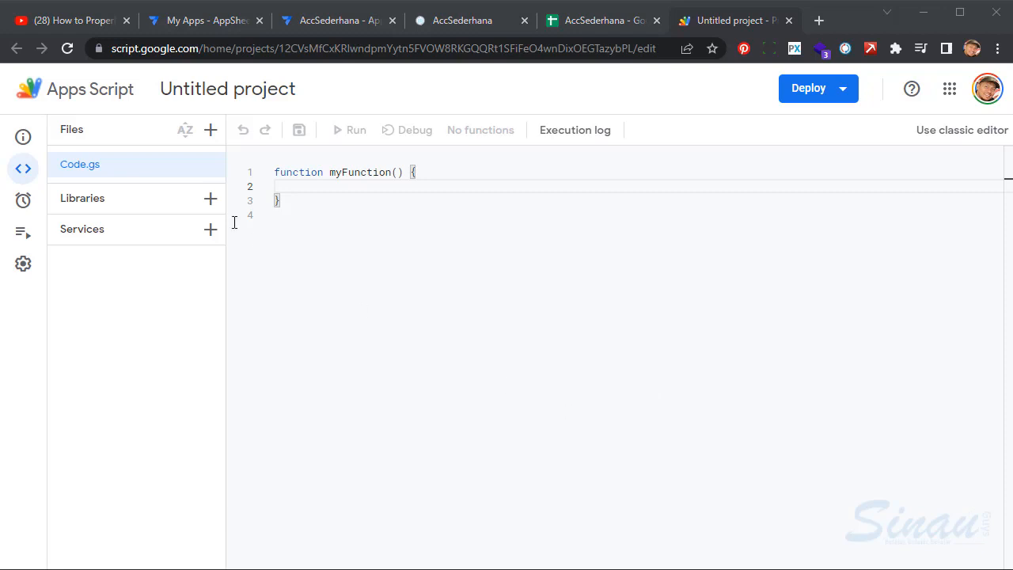
- Rename the script file Code.gs to suspersql
{"action": "left_click", "coordinate": [83, 174]}
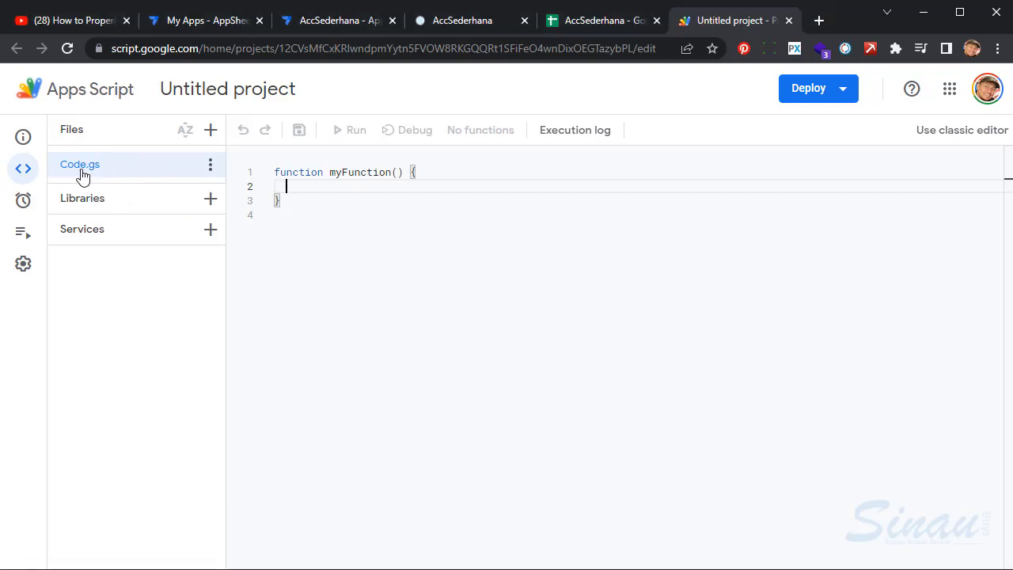
{"action": "left_click", "coordinate": [211, 168]}
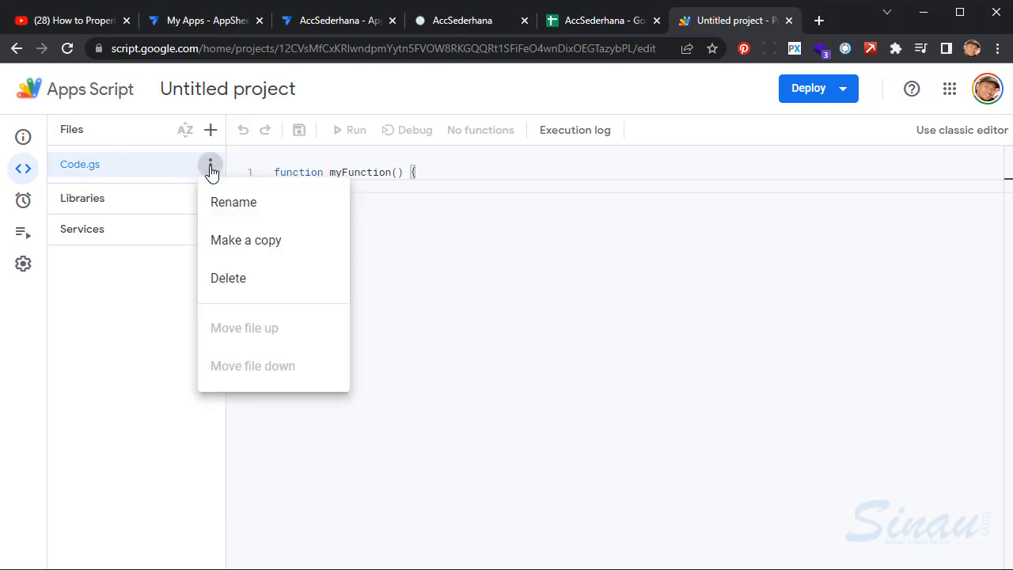
{"action": "left_click", "coordinate": [244, 207]}
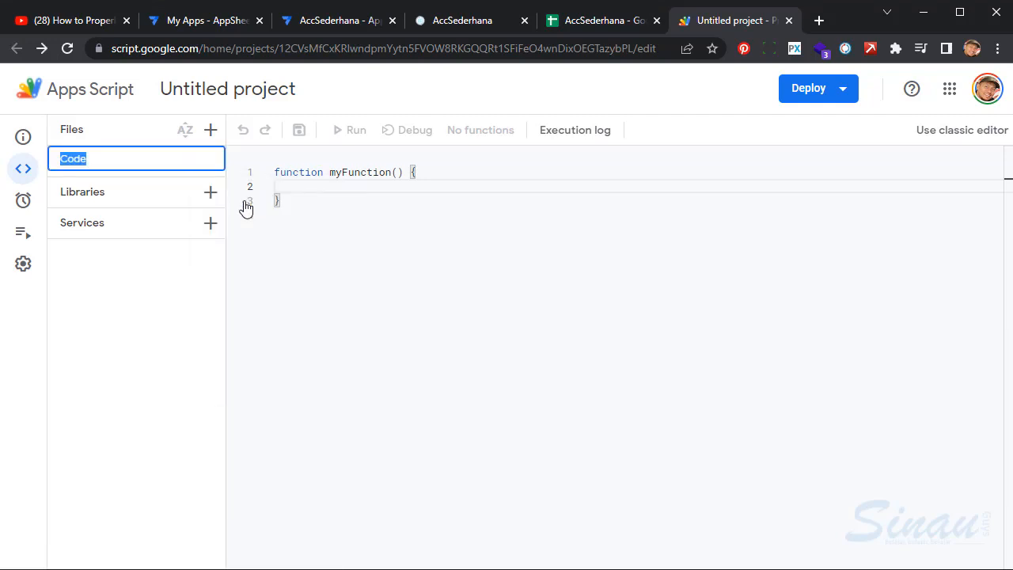
{"action": "type", "text": "suspersql"}
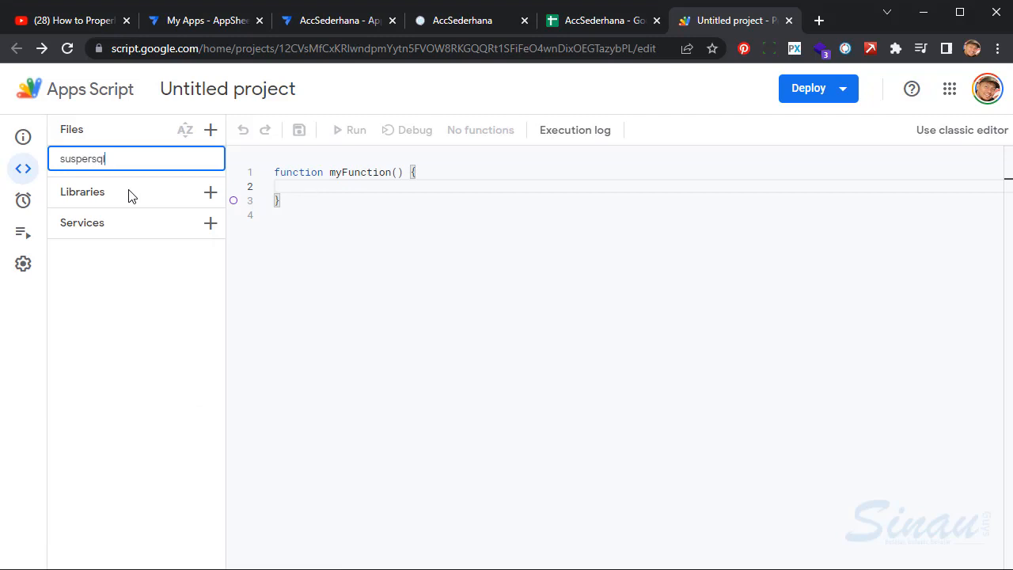
{"action": "key", "text": "Return"}
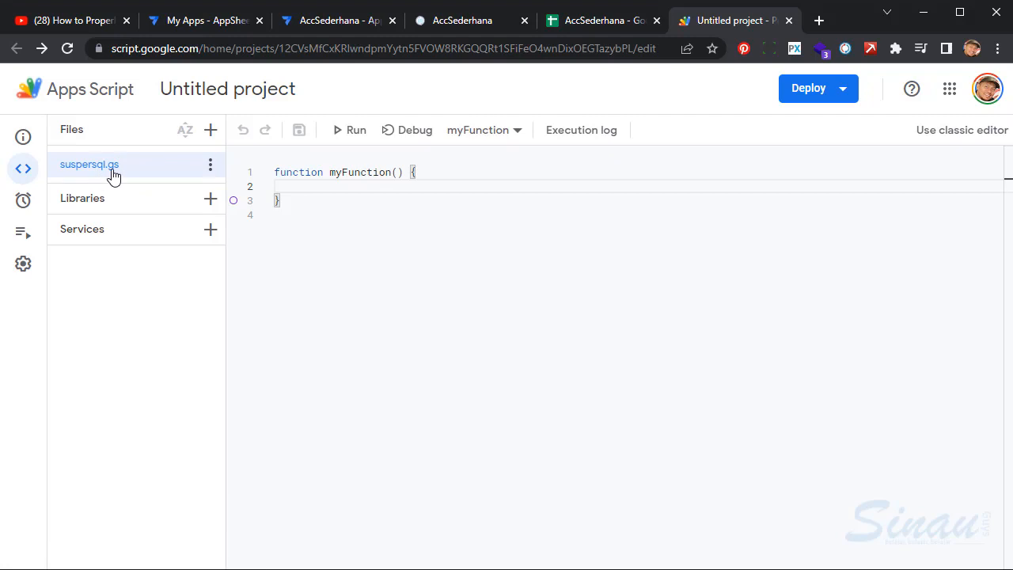
- Replace the default code in suspersql.gs with the full contents of supersql.txt copied from Notepad++
{"action": "left_click", "coordinate": [317, 212]}
{"action": "left_click", "coordinate": [295, 188]}
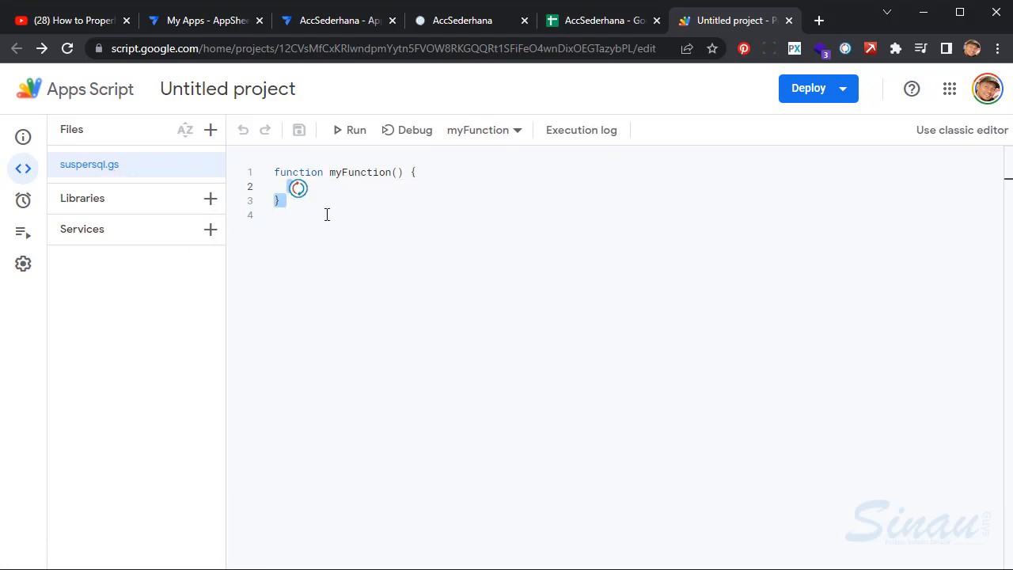
{"action": "key", "text": "alt+Tab"}
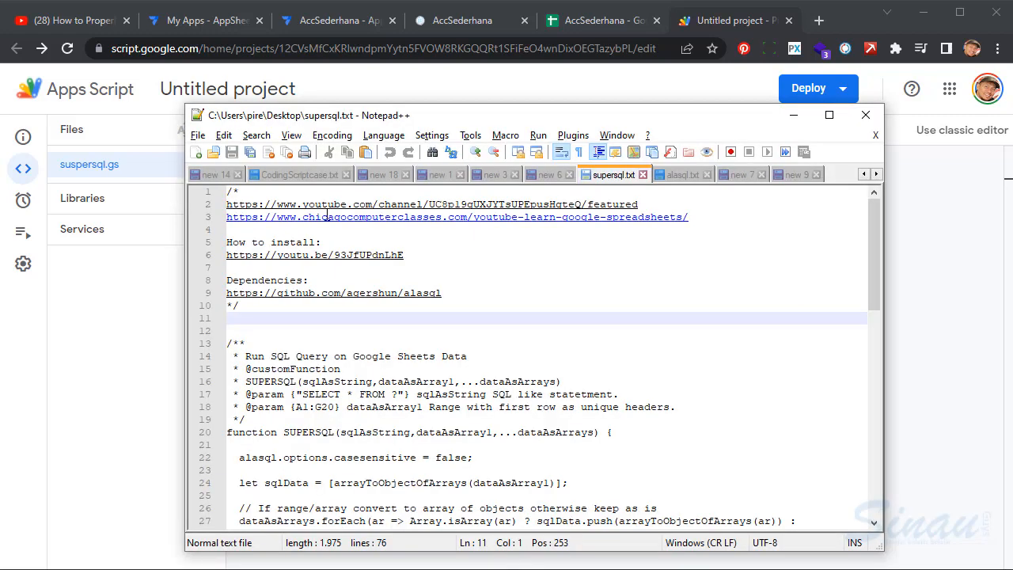
{"action": "left_click", "coordinate": [563, 283]}
{"action": "key", "text": "ctrl+a"}
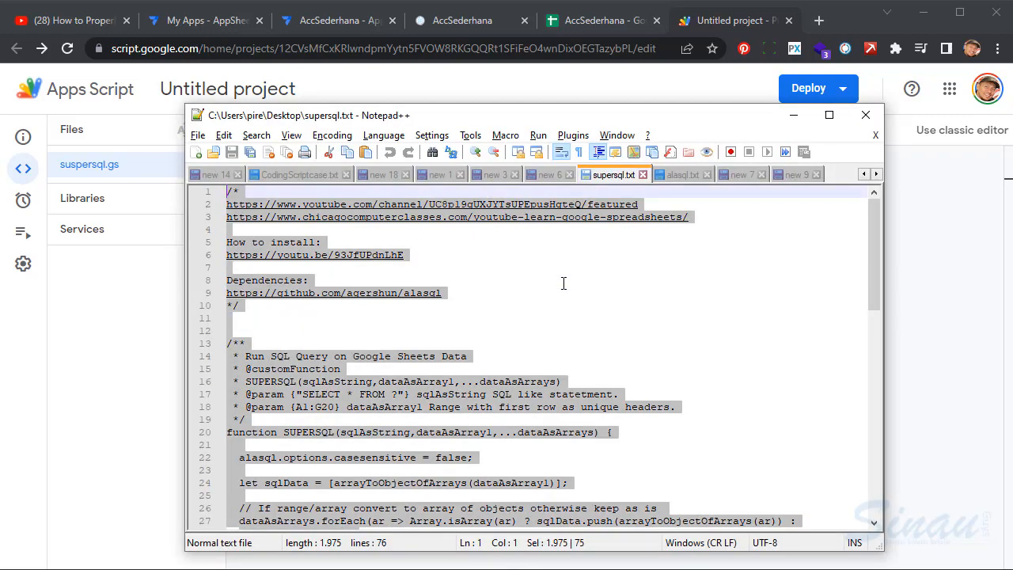
{"action": "left_click", "coordinate": [941, 241]}
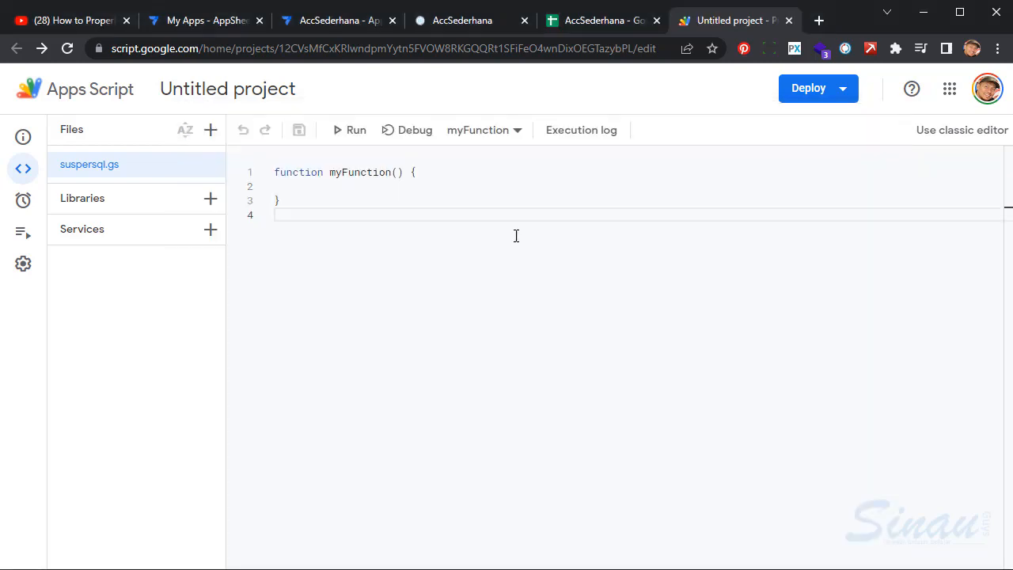
{"action": "key", "text": "ctrl+a"}
{"action": "key", "text": "Delete"}
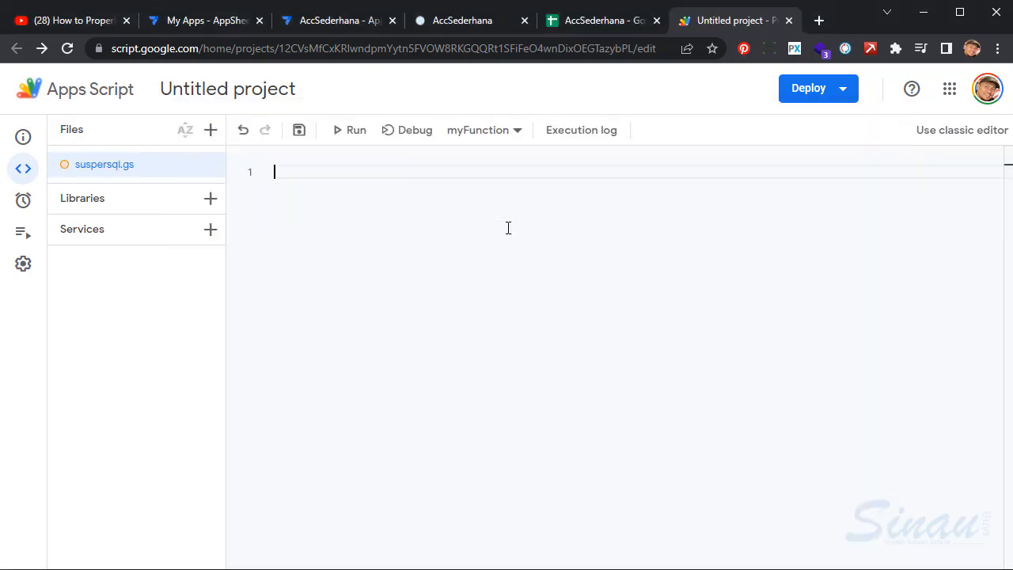
{"action": "key", "text": "ctrl+v"}
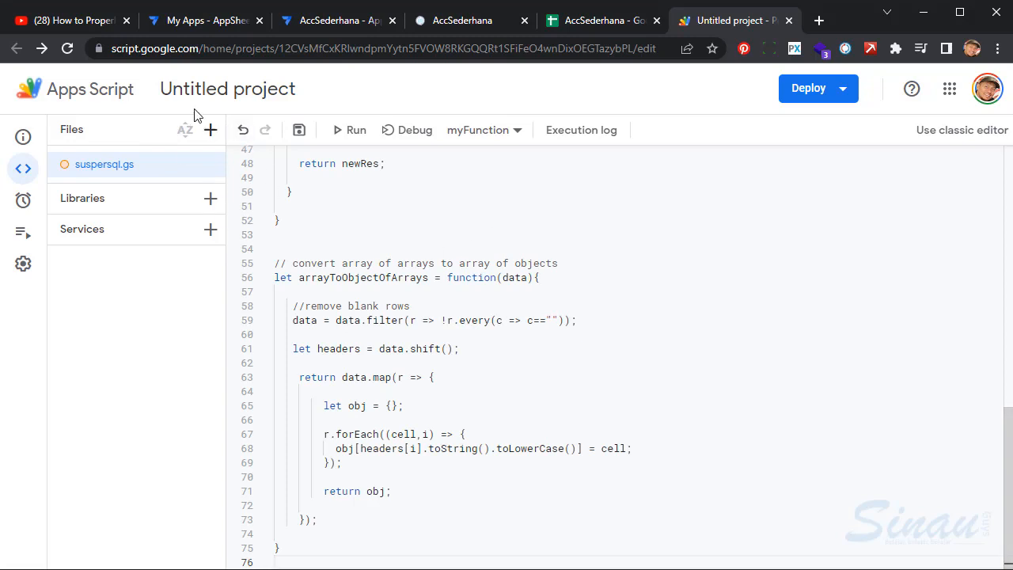
- Add a new script file named alasql and clear its default function code
{"action": "left_click", "coordinate": [210, 131]}
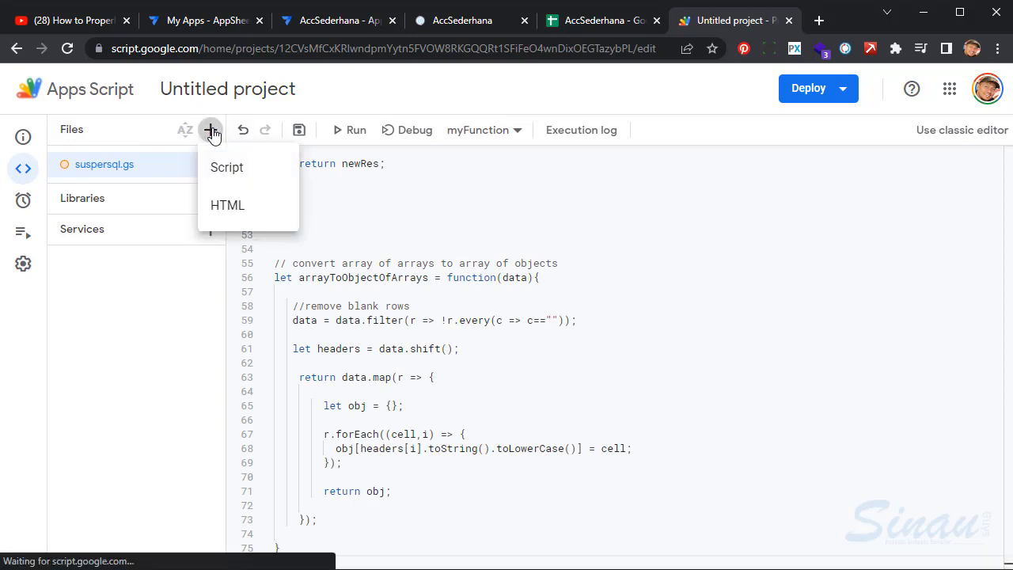
{"action": "left_click", "coordinate": [238, 173]}
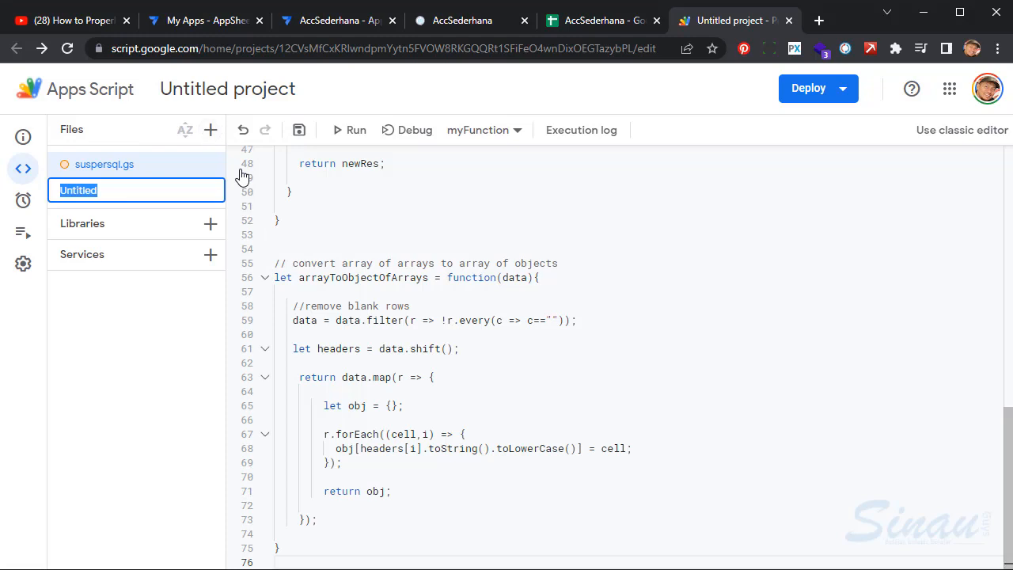
{"action": "type", "text": "alasql"}
{"action": "key", "text": "Return"}
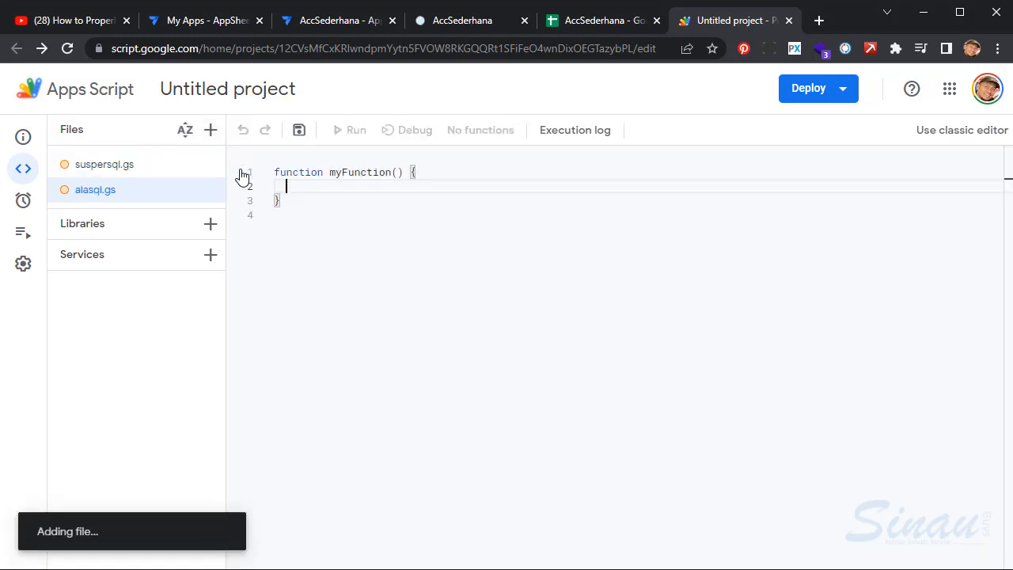
{"action": "left_click", "coordinate": [365, 226]}
{"action": "key", "text": "ctrl+a"}
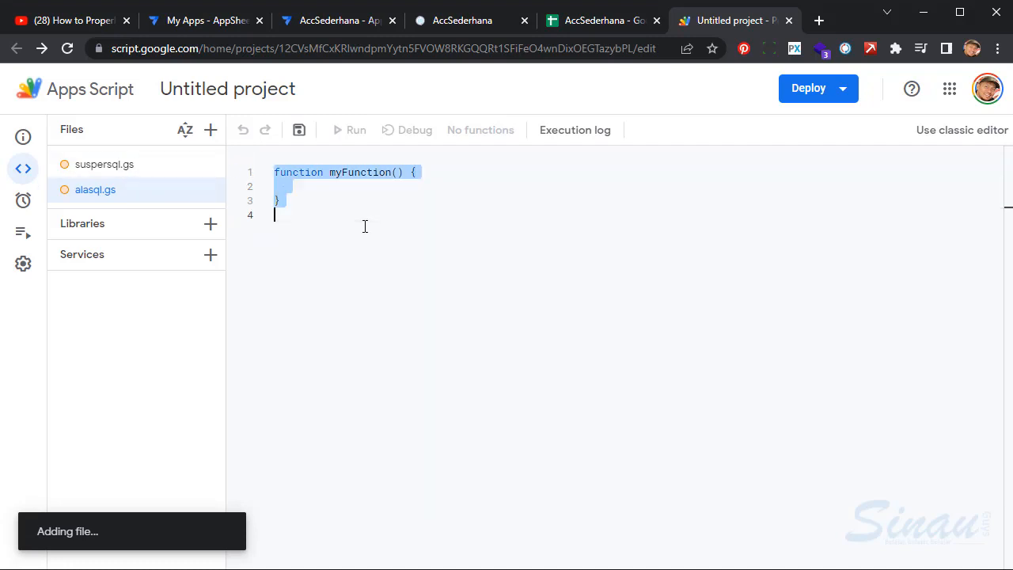
{"action": "key", "text": "BackSpace"}
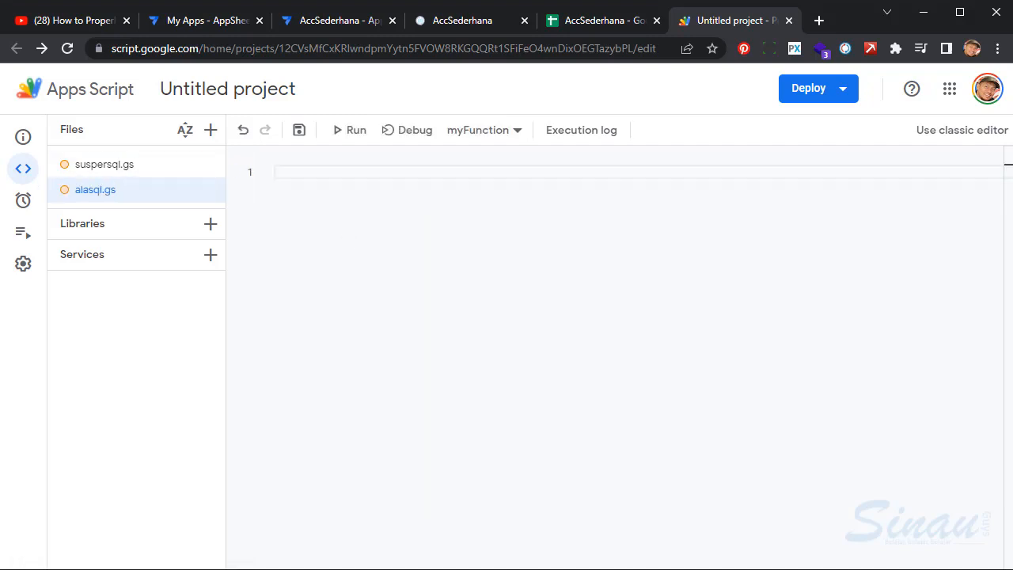
- Copy the full contents of alasql.txt from Notepad++ into the empty alasql.gs script file
{"action": "key", "text": "alt+Tab"}
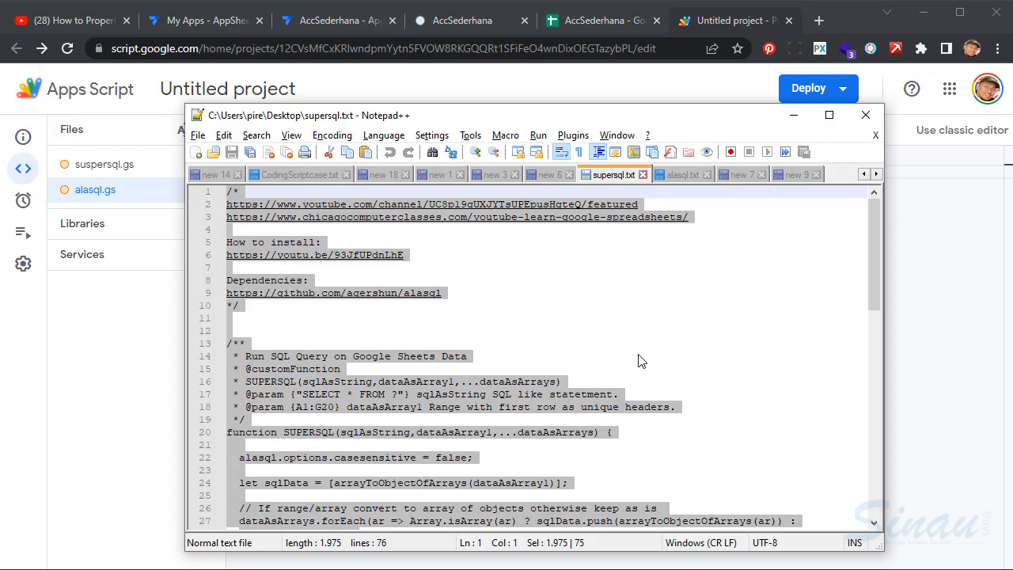
{"action": "left_click", "coordinate": [681, 174]}
{"action": "left_click", "coordinate": [541, 284]}
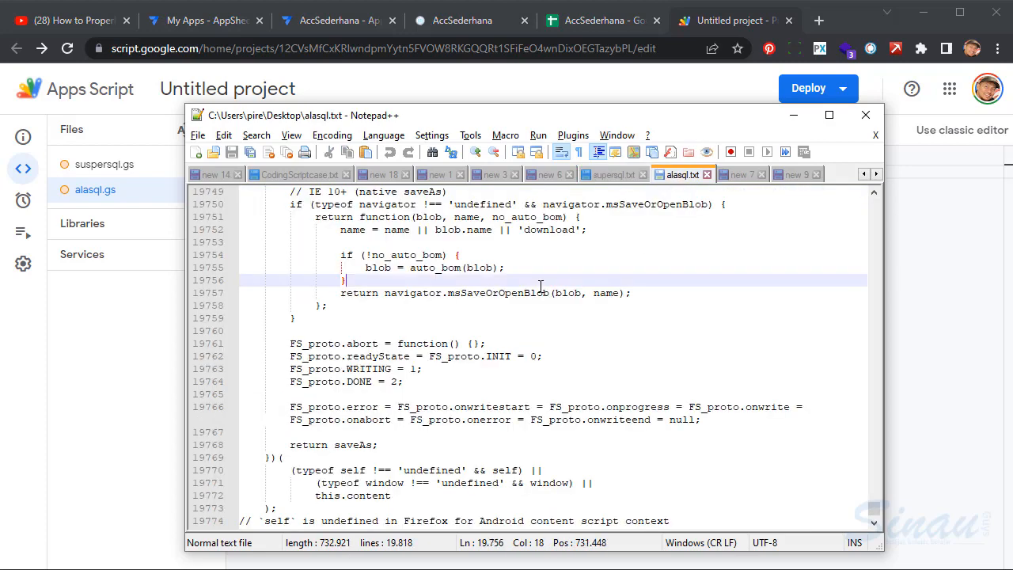
{"action": "key", "text": "ctrl+a"}
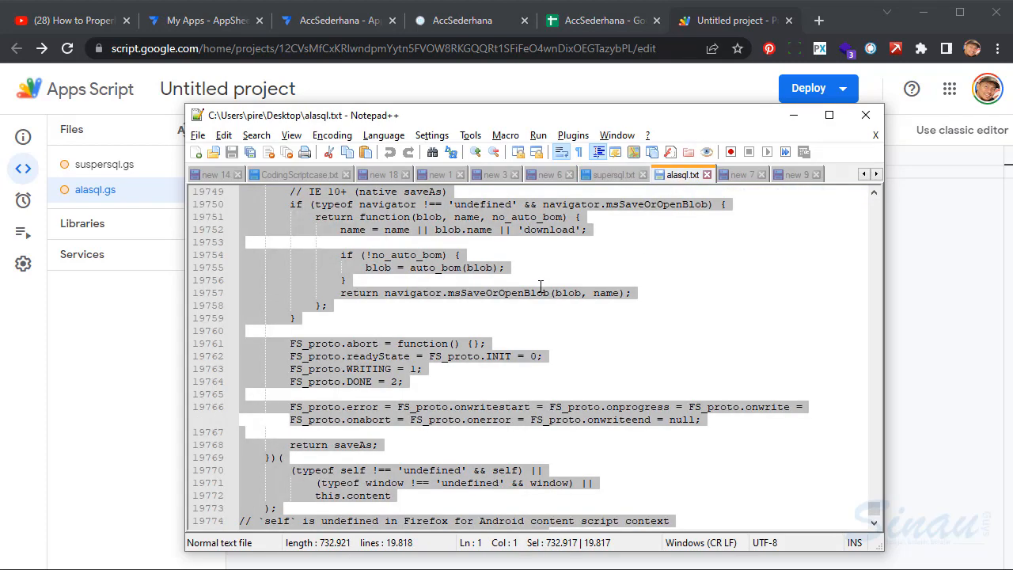
{"action": "left_click", "coordinate": [921, 254]}
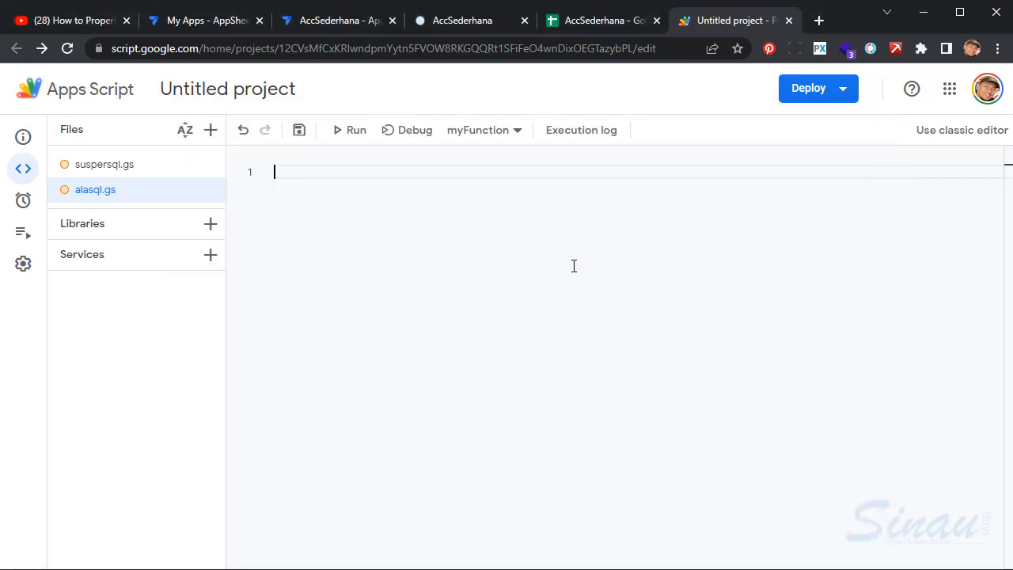
{"action": "key", "text": "ctrl+v"}
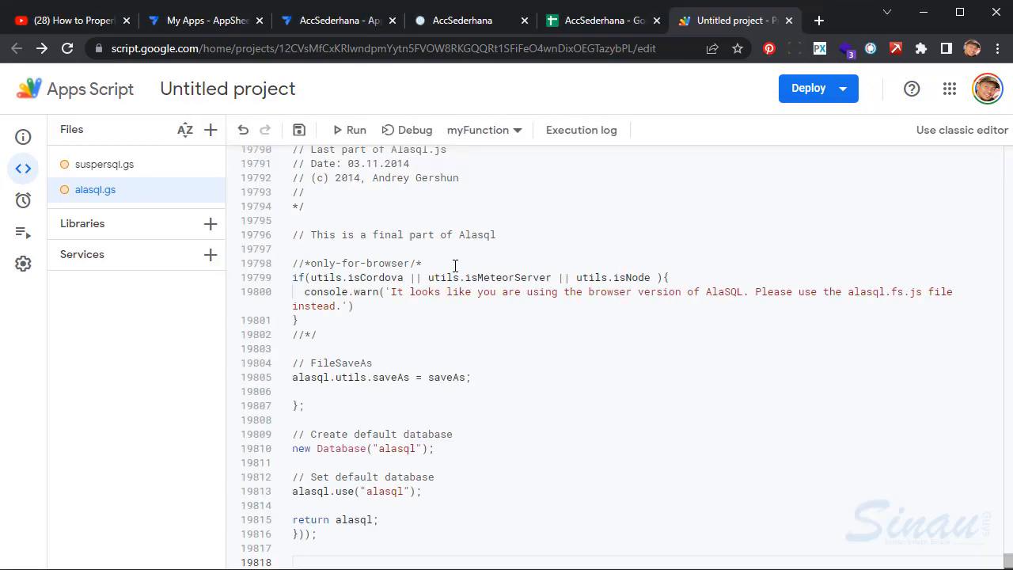
- Rename the untitled Apps Script project as AccSederhanaScript
{"action": "left_click", "coordinate": [232, 93]}
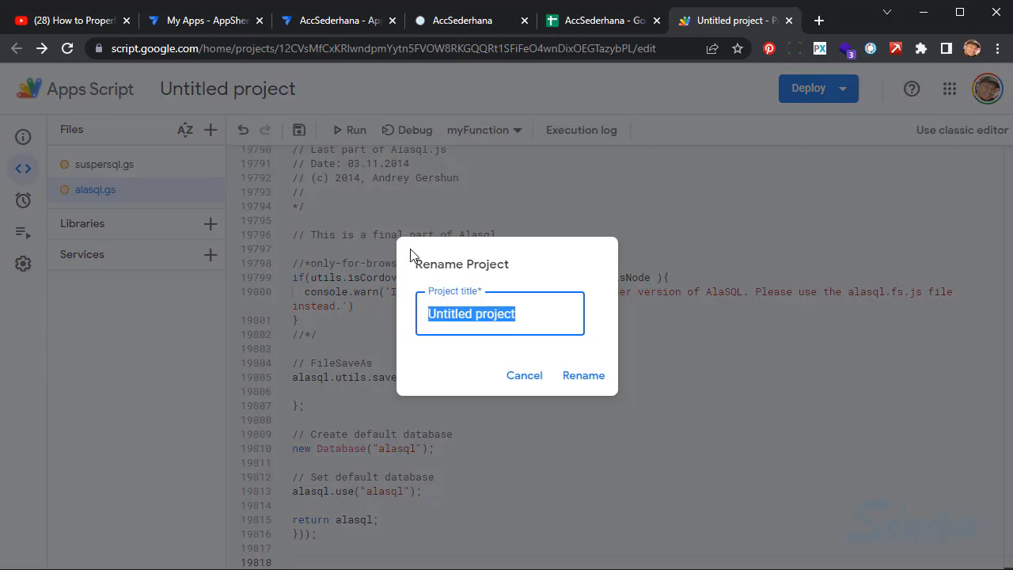
{"action": "type", "text": "AccSederhana"}
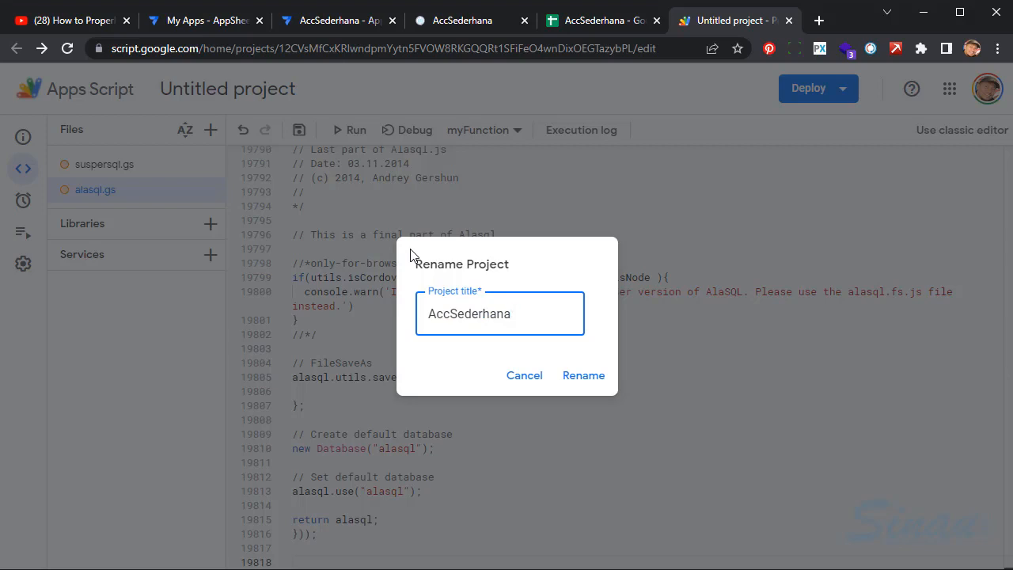
{"action": "type", "text": "Script"}
{"action": "left_click", "coordinate": [597, 377]}
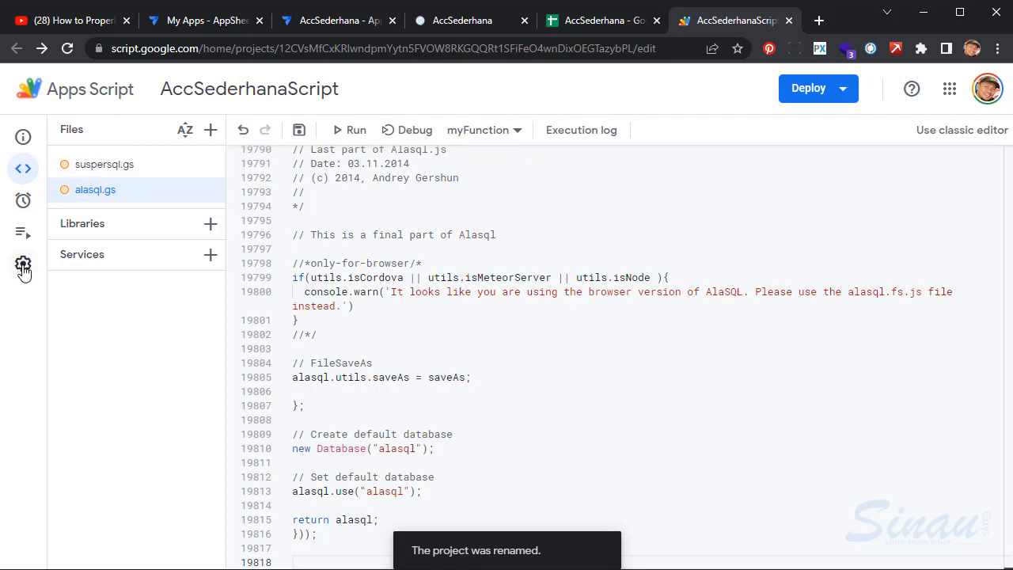
- Check the time zone and general options in the script's project settings
{"action": "mouse_move", "coordinate": [25, 269]}
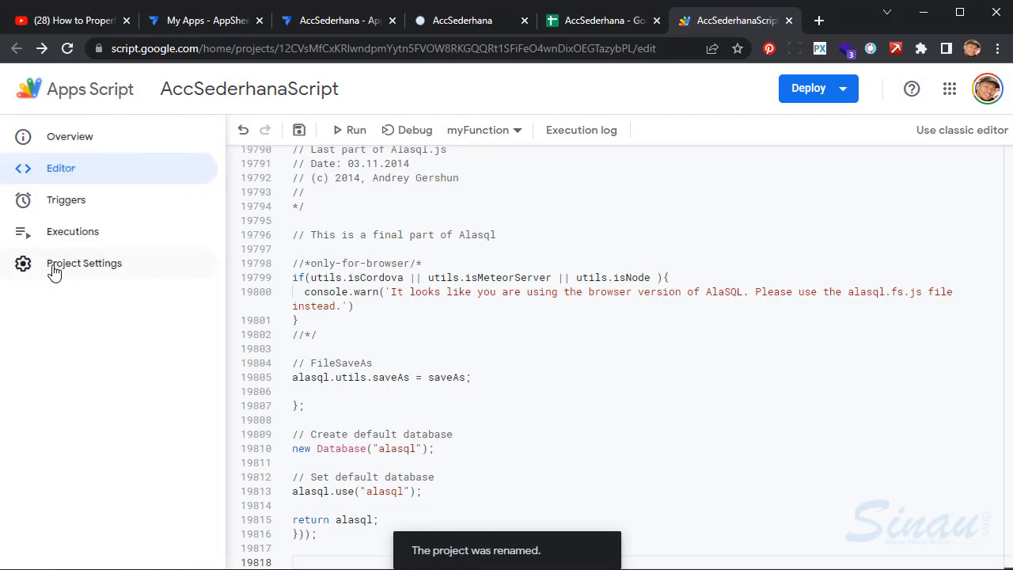
{"action": "left_click", "coordinate": [51, 271]}
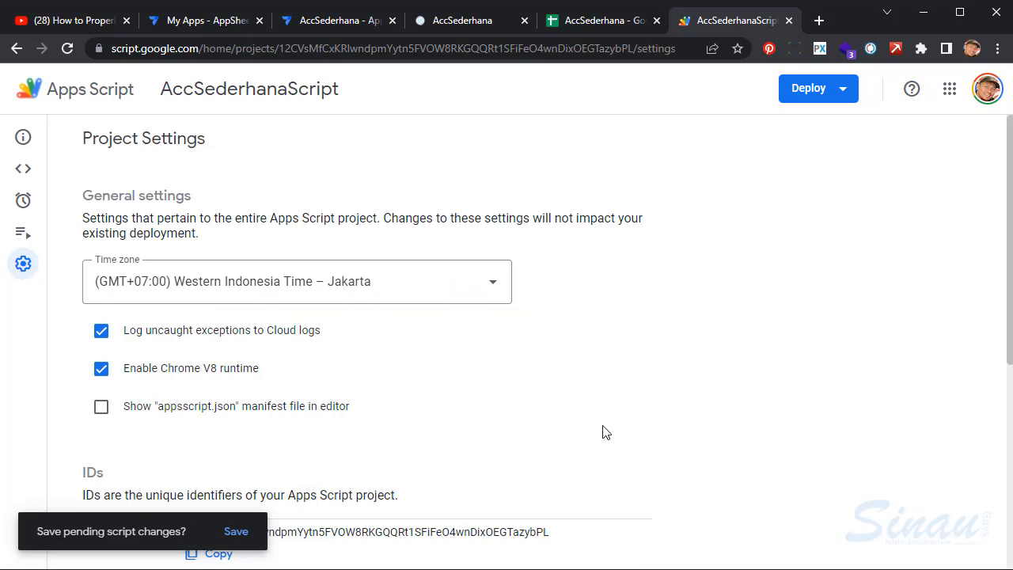
{"action": "scroll", "coordinate": [555, 359], "scroll_direction": "down", "scroll_amount": 2}
{"action": "scroll", "coordinate": [555, 358], "scroll_direction": "down", "scroll_amount": 1}
{"action": "scroll", "coordinate": [554, 357], "scroll_direction": "up", "scroll_amount": 4}
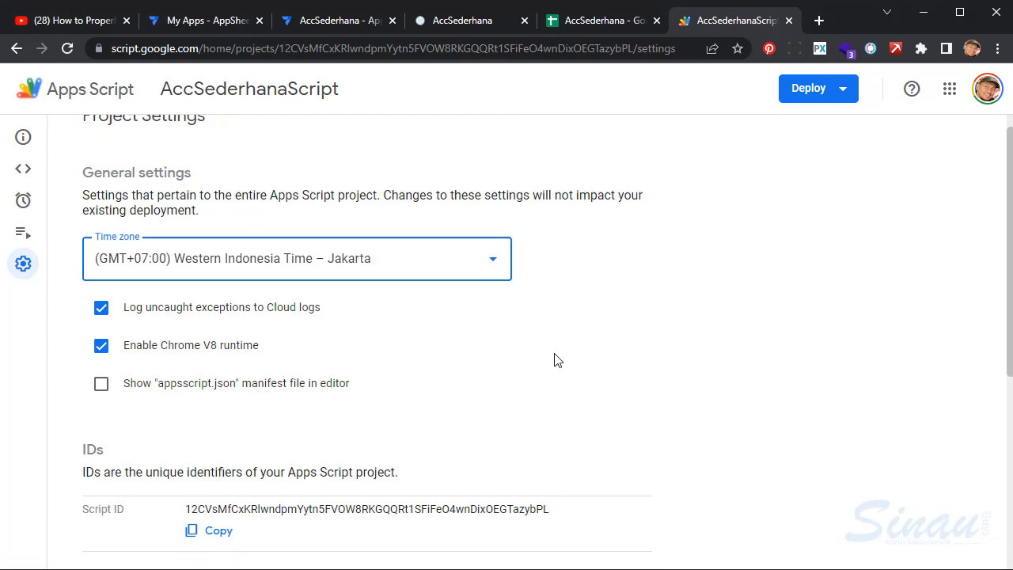
- Save the script project from the code editor and return to the AccSederhana spreadsheet
{"action": "left_click", "coordinate": [23, 168]}
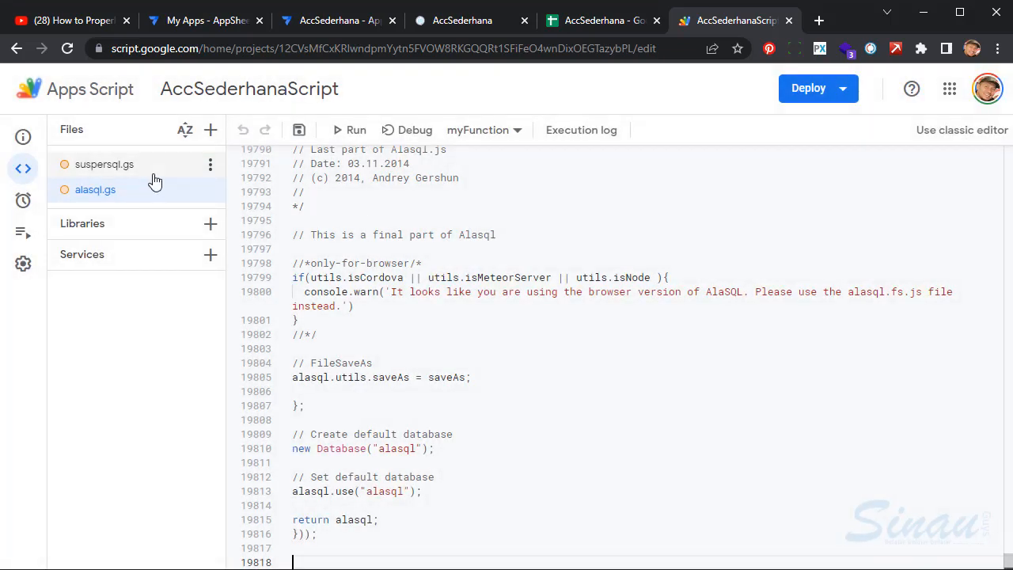
{"action": "left_click", "coordinate": [299, 130]}
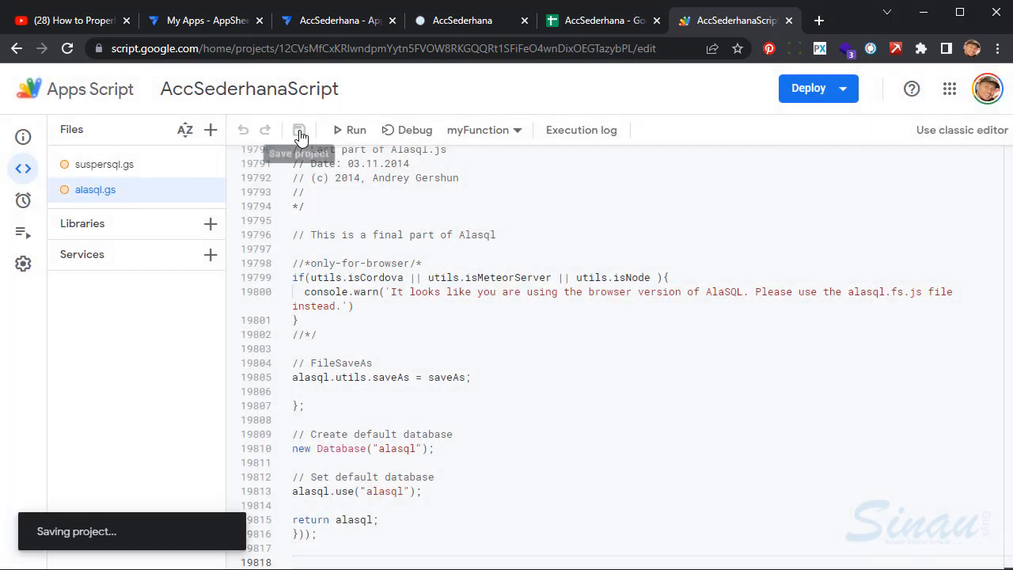
{"action": "left_click", "coordinate": [589, 22]}
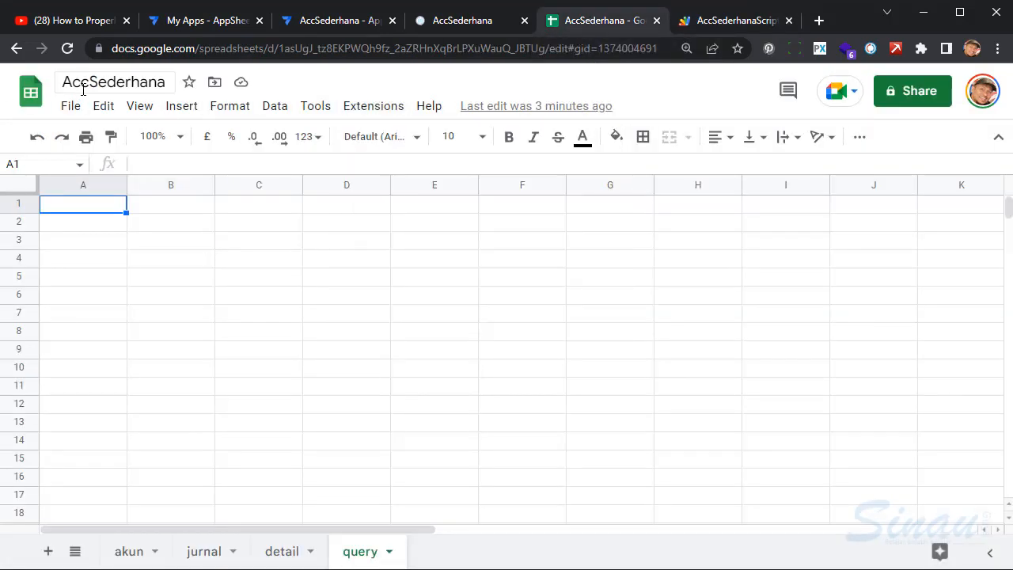
- Set the spreadsheet's time zone to (GMT+07:00) Jakarta and save the settings
{"action": "left_click", "coordinate": [69, 109]}
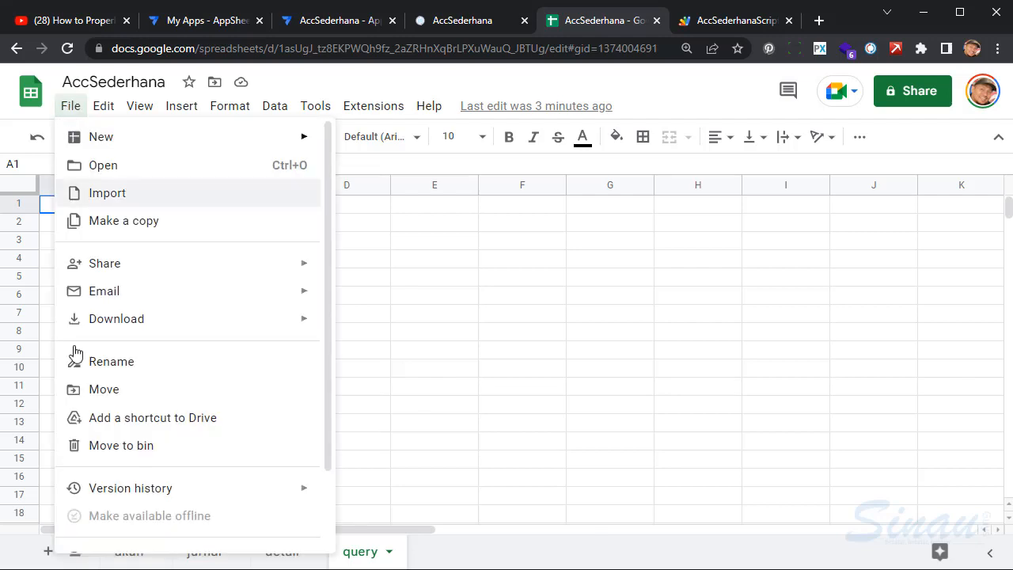
{"action": "scroll", "coordinate": [105, 454], "scroll_direction": "down", "scroll_amount": 2}
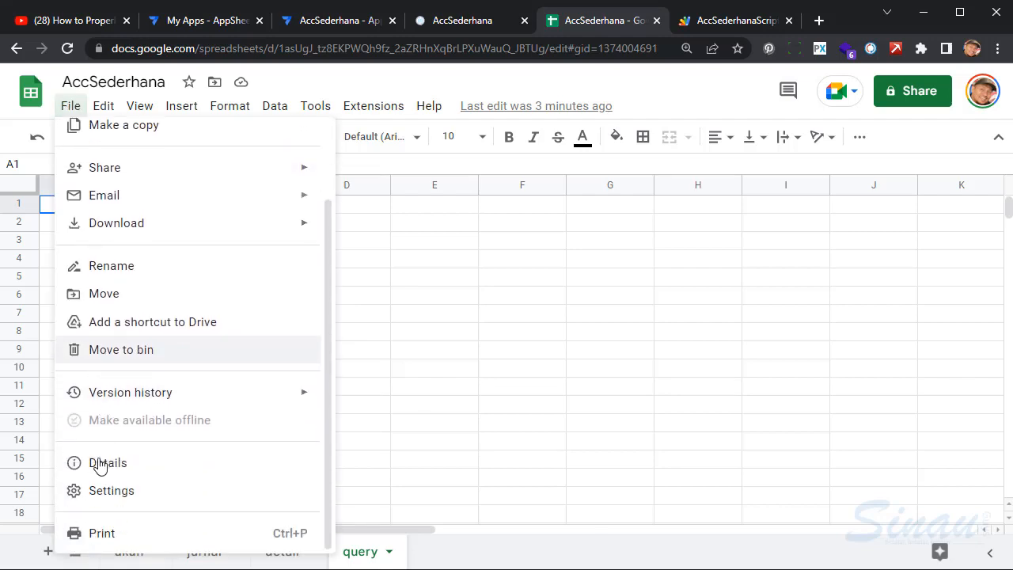
{"action": "left_click", "coordinate": [106, 500]}
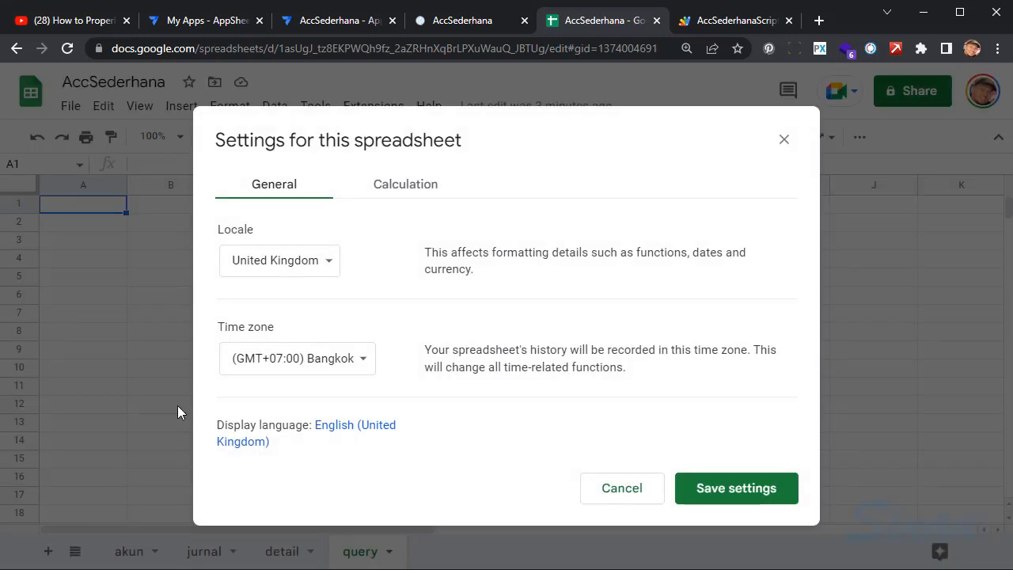
{"action": "left_click", "coordinate": [364, 368]}
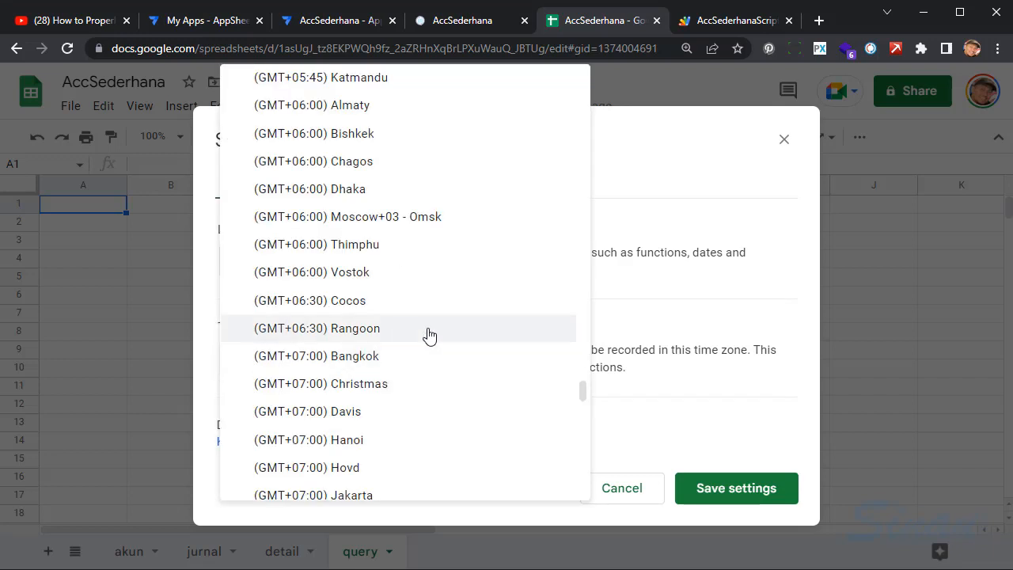
{"action": "scroll", "coordinate": [418, 435], "scroll_direction": "down", "scroll_amount": 1}
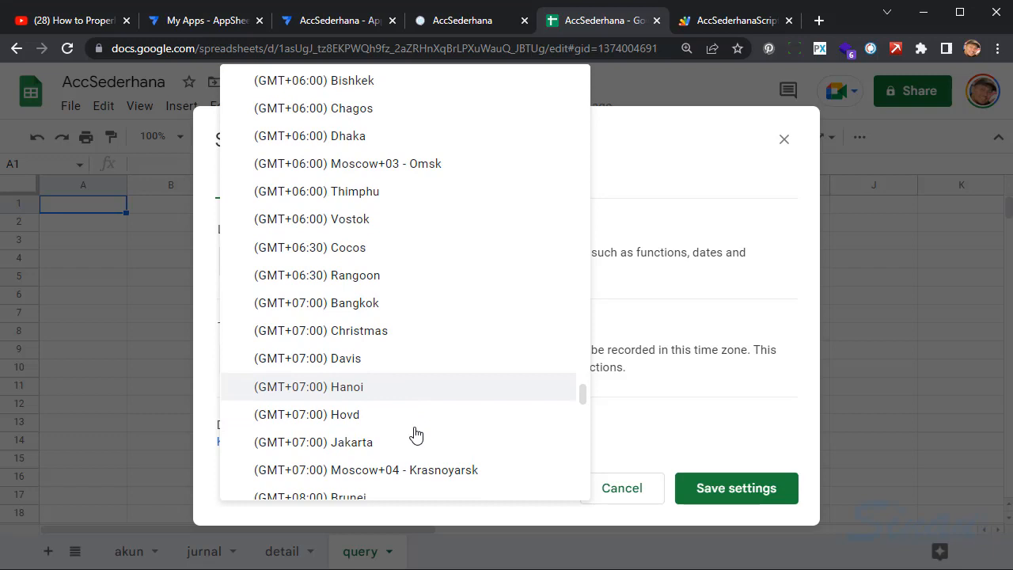
{"action": "left_click", "coordinate": [357, 446]}
{"action": "left_click", "coordinate": [725, 497]}
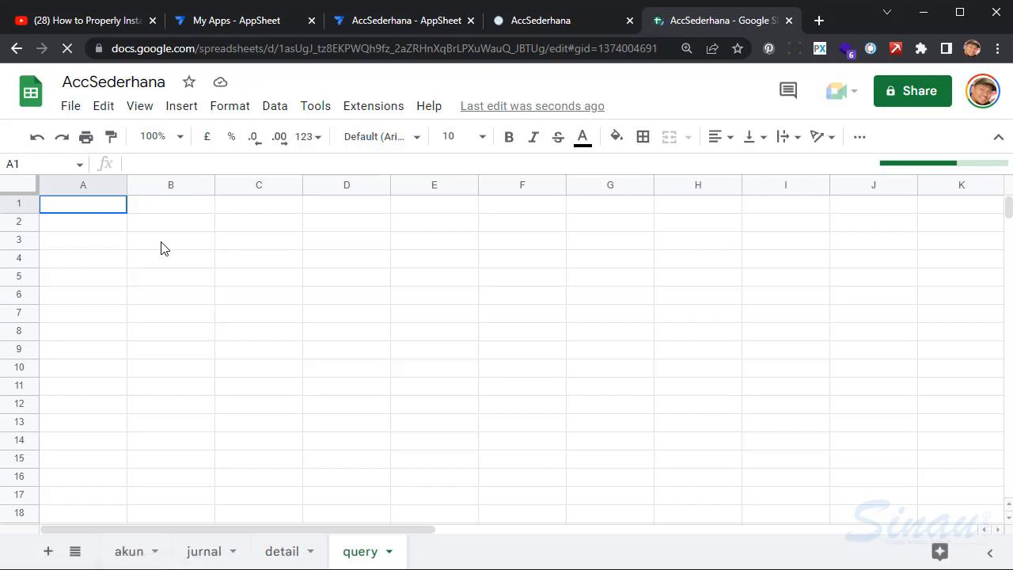
- Review the description and source links of the YouTube video on installing SUPERSQL in Google Sheets
{"action": "left_click", "coordinate": [67, 20]}
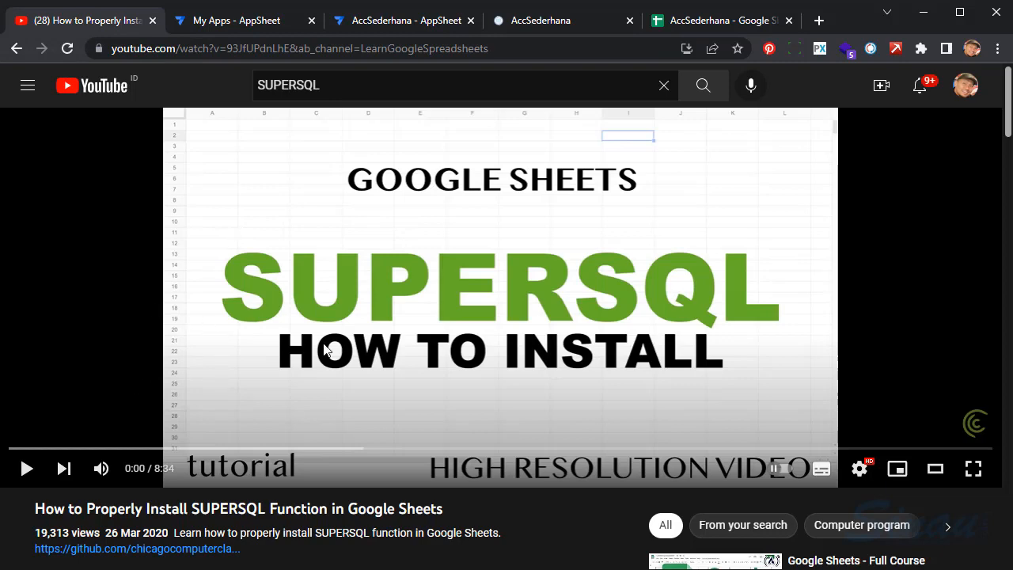
{"action": "scroll", "coordinate": [326, 511], "scroll_direction": "down", "scroll_amount": 2}
{"action": "scroll", "coordinate": [327, 510], "scroll_direction": "down", "scroll_amount": 3}
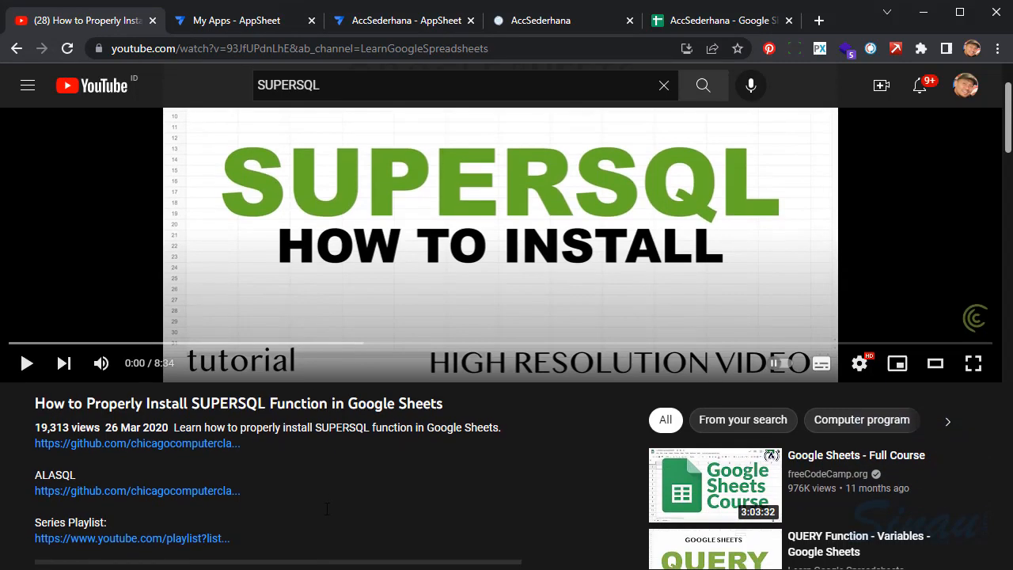
{"action": "scroll", "coordinate": [327, 510], "scroll_direction": "down", "scroll_amount": 3}
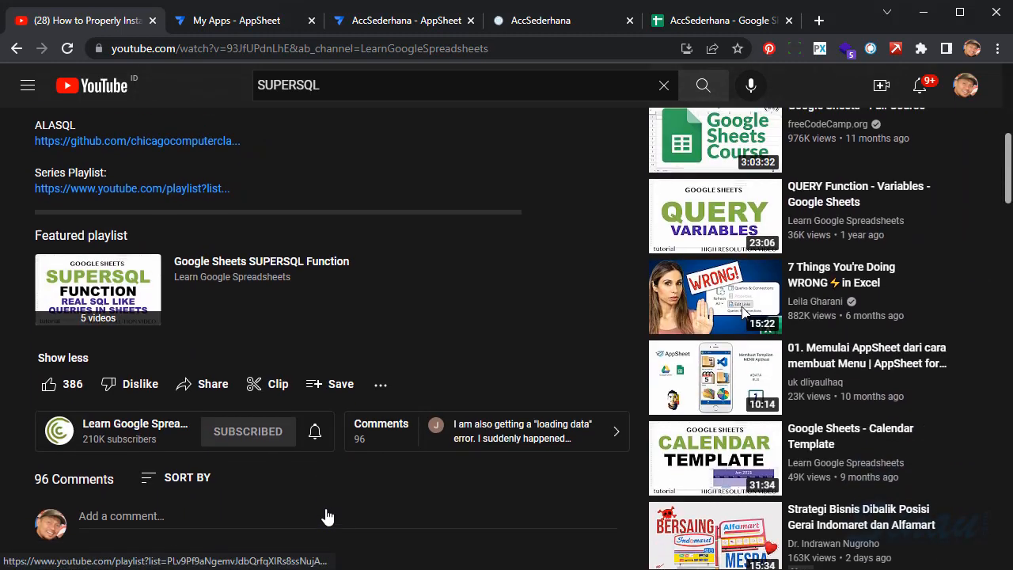
{"action": "scroll", "coordinate": [327, 511], "scroll_direction": "up", "scroll_amount": 10}
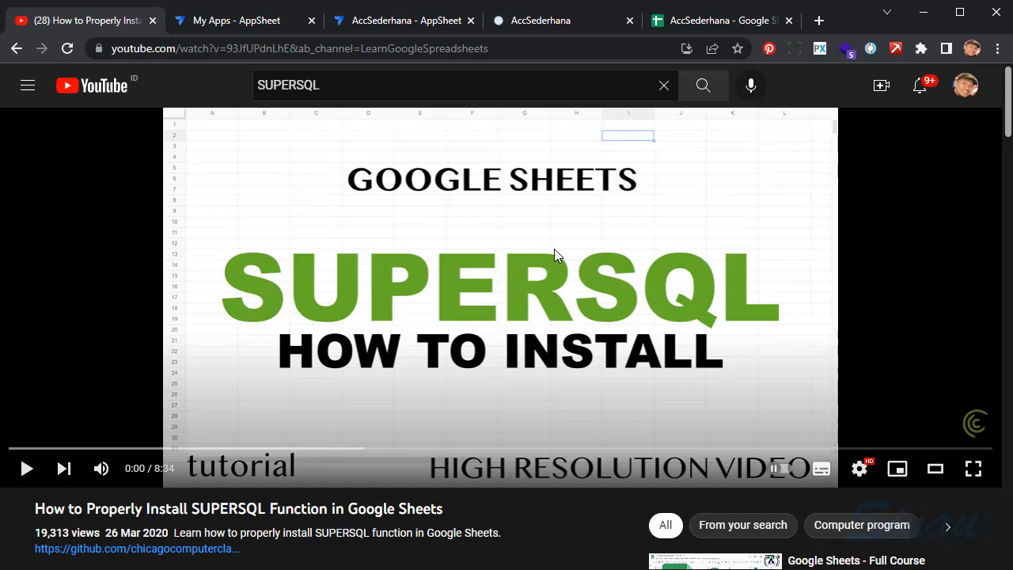
- Return to the AccSederhana spreadsheet and examine the jurnal sheet and the id_jurnal column of the detail sheet
{"action": "left_click", "coordinate": [708, 24]}
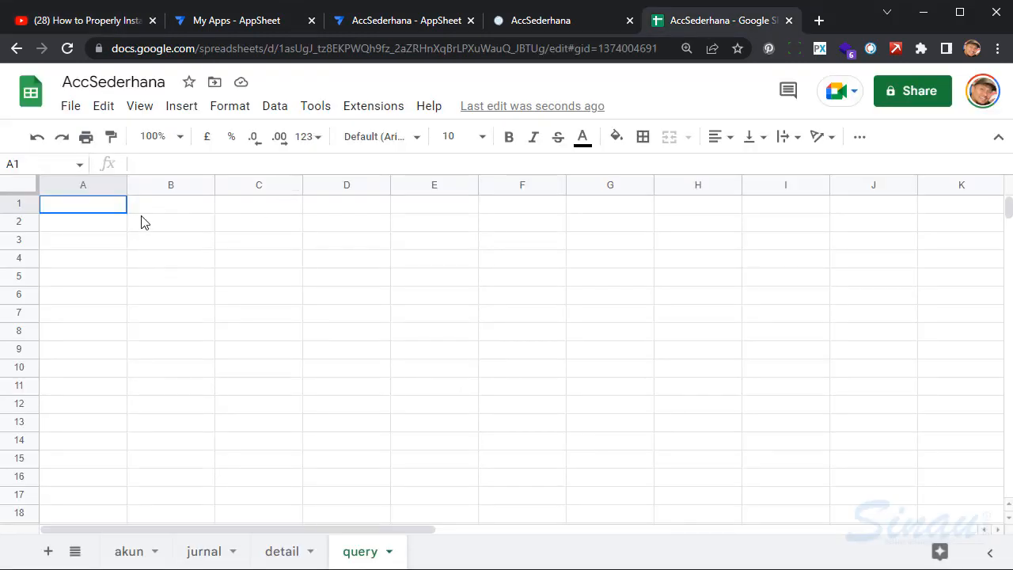
{"action": "left_click", "coordinate": [204, 554]}
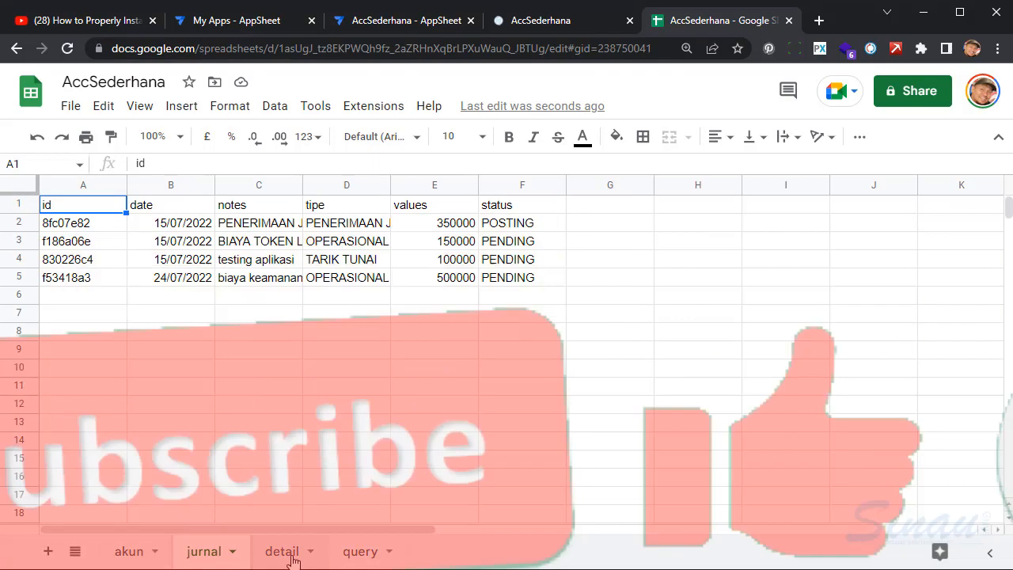
{"action": "left_click", "coordinate": [291, 559]}
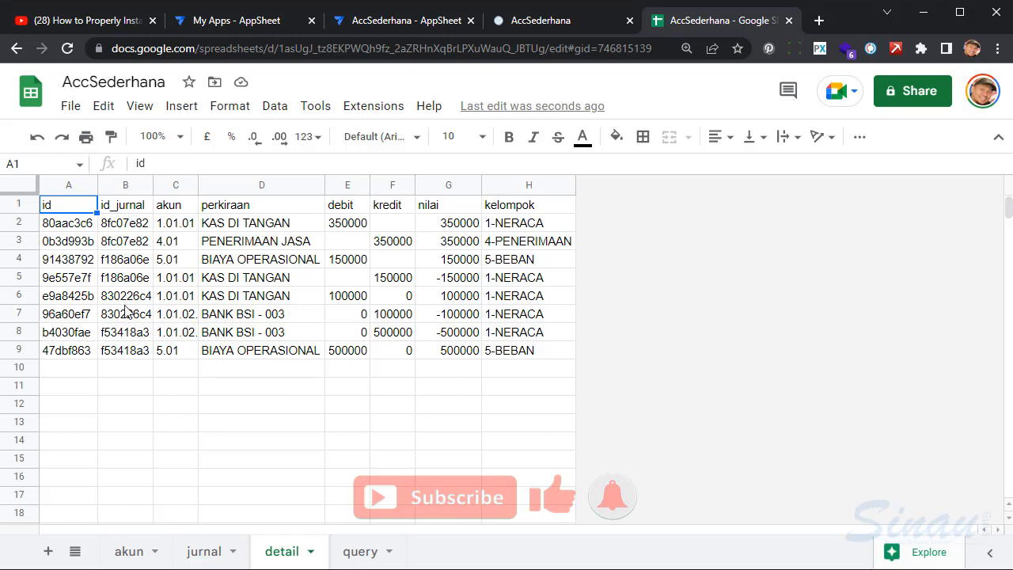
{"action": "left_click", "coordinate": [124, 190]}
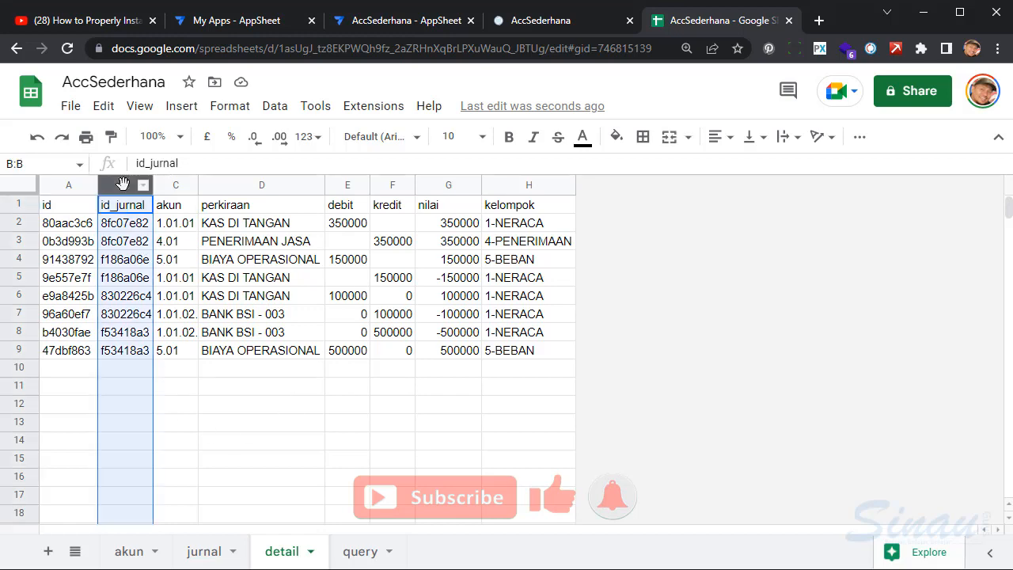
- Fit the widths of columns A to F on the jurnal sheet to their contents
{"action": "left_click", "coordinate": [203, 550]}
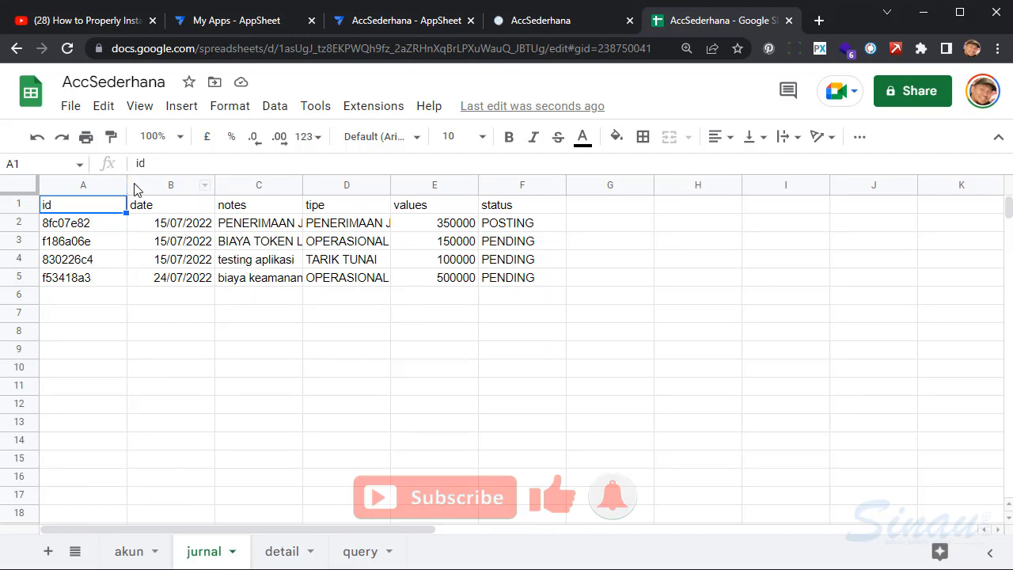
{"action": "double_click", "coordinate": [125, 182]}
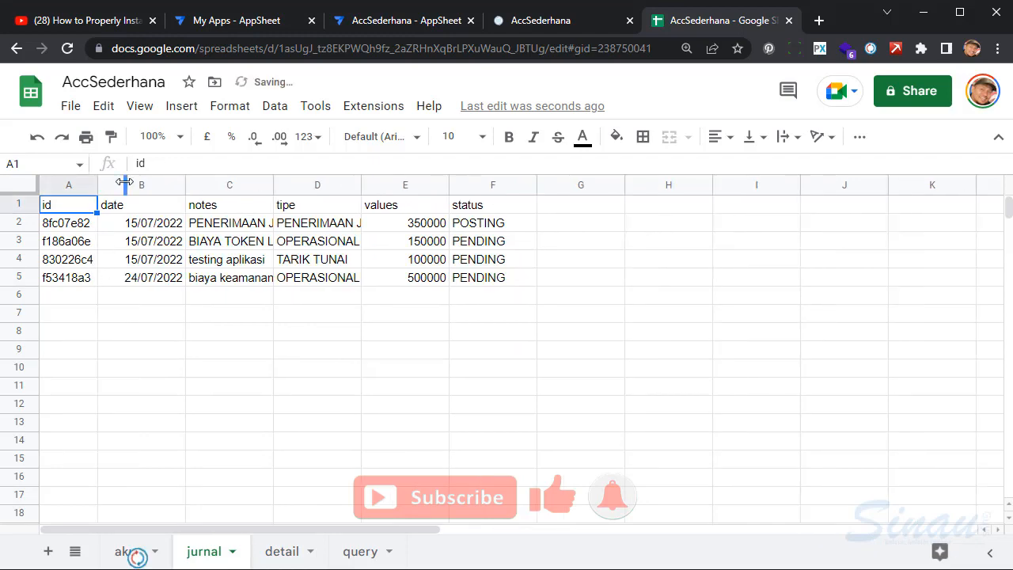
{"action": "double_click", "coordinate": [185, 181]}
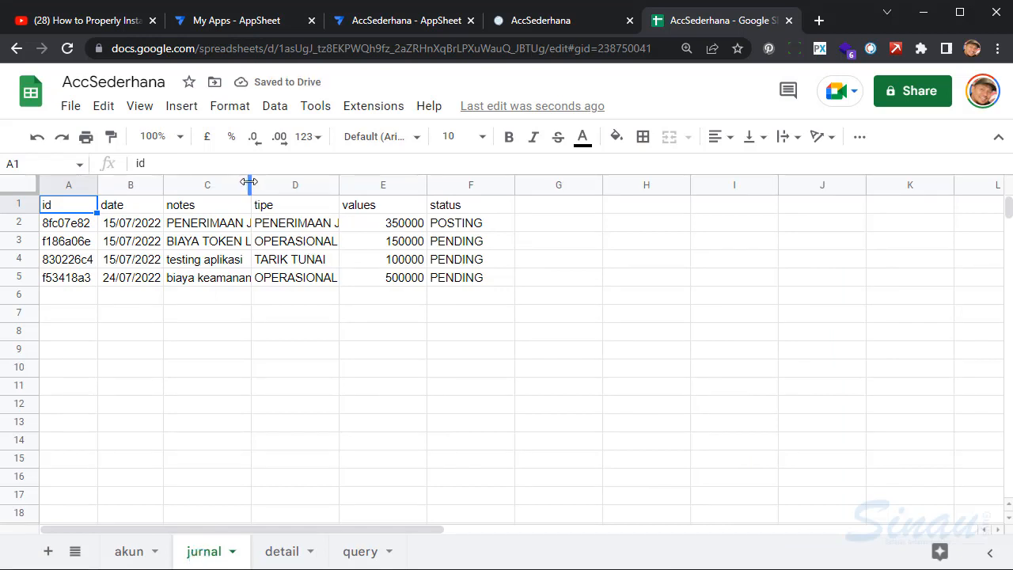
{"action": "double_click", "coordinate": [249, 182]}
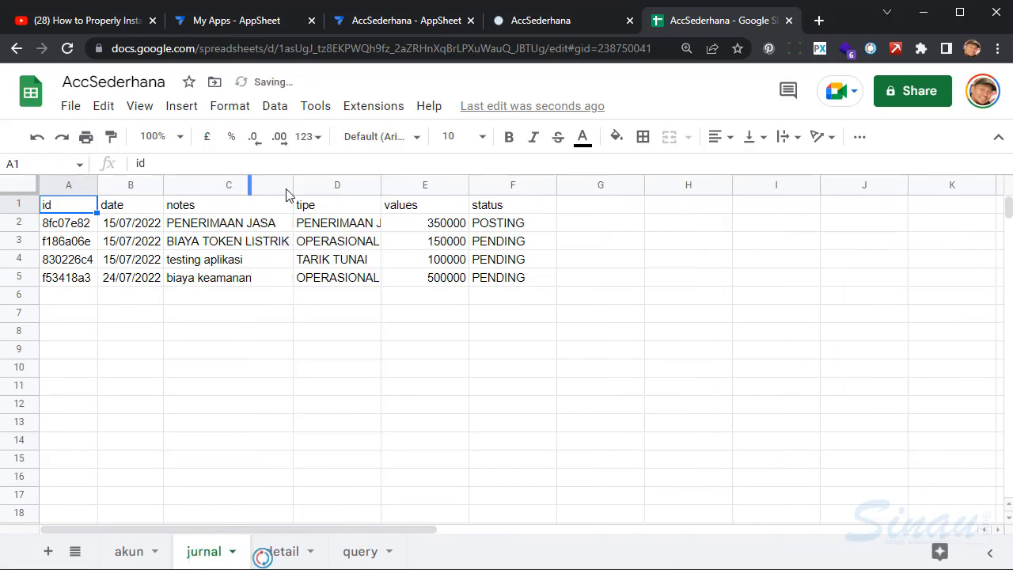
{"action": "double_click", "coordinate": [380, 182]}
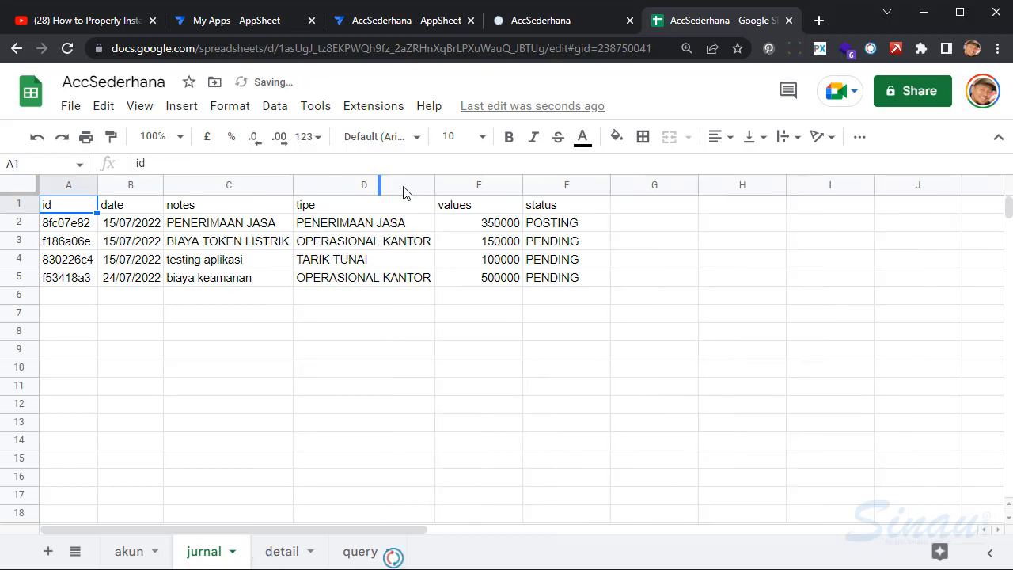
{"action": "double_click", "coordinate": [521, 185]}
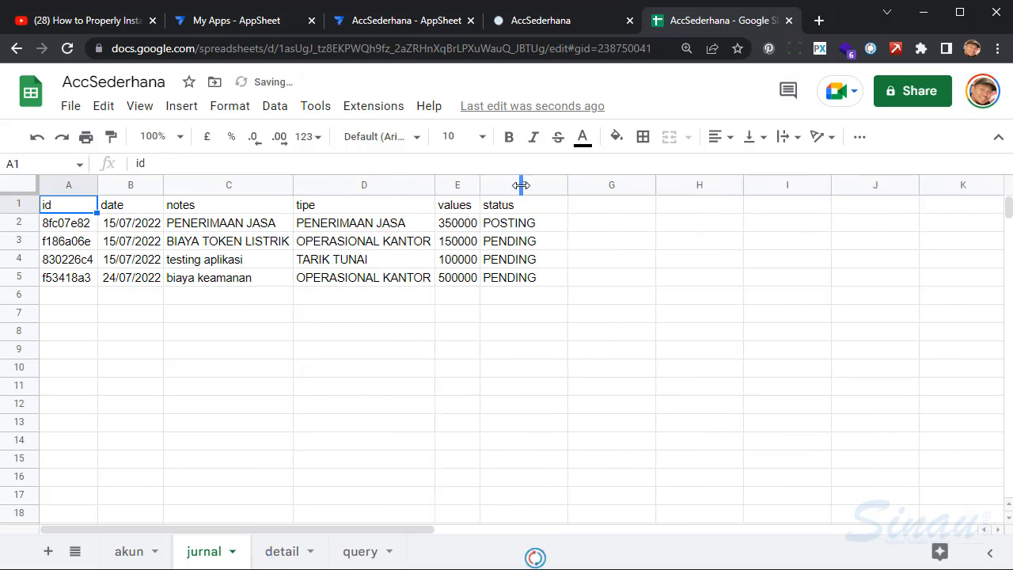
{"action": "double_click", "coordinate": [566, 183]}
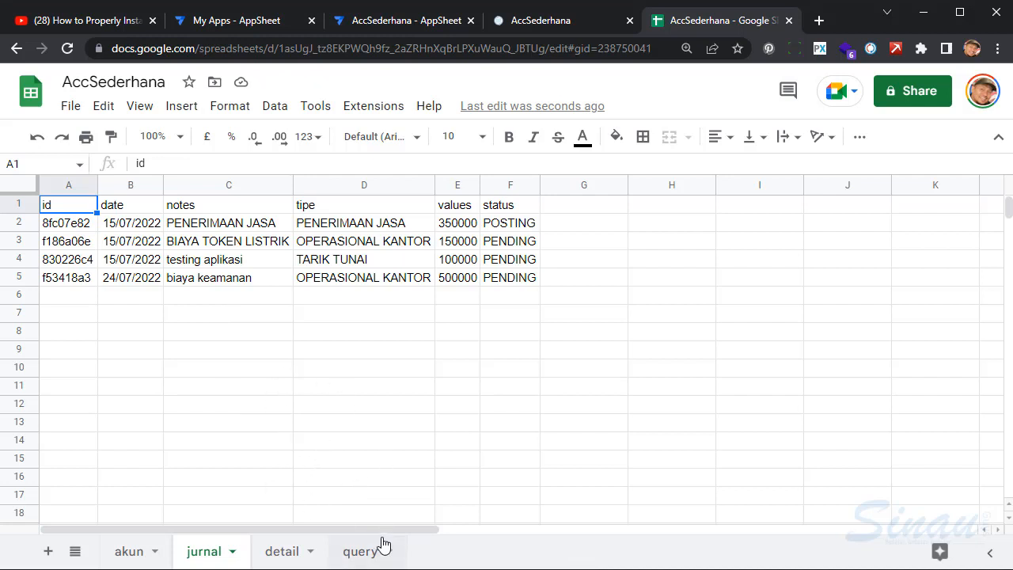
- Start a SUPERSQL formula in cell A1 of the query sheet with a quoted SELECT statement as its SQL string
{"action": "left_click", "coordinate": [361, 554]}
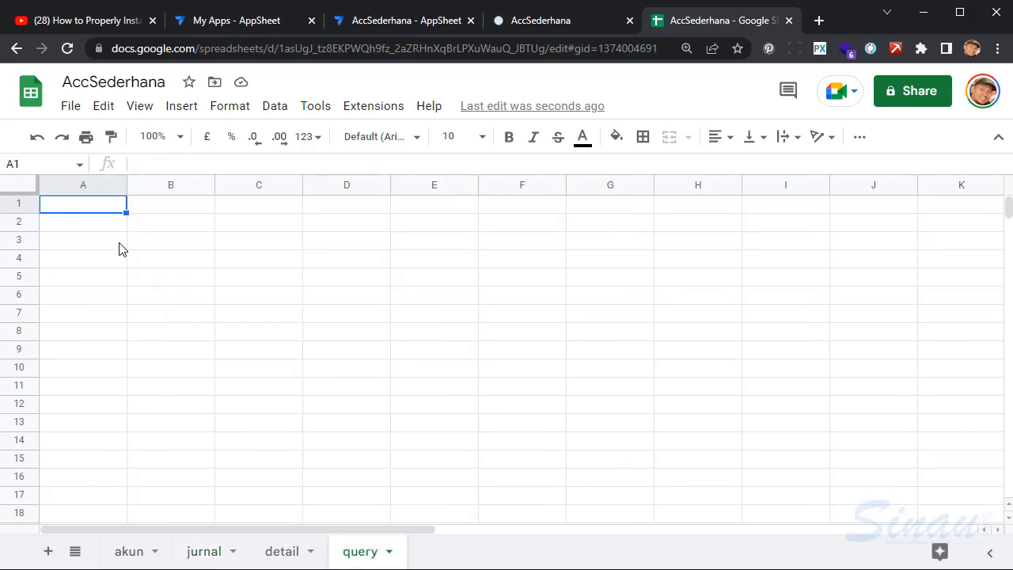
{"action": "type", "text": "=supers"}
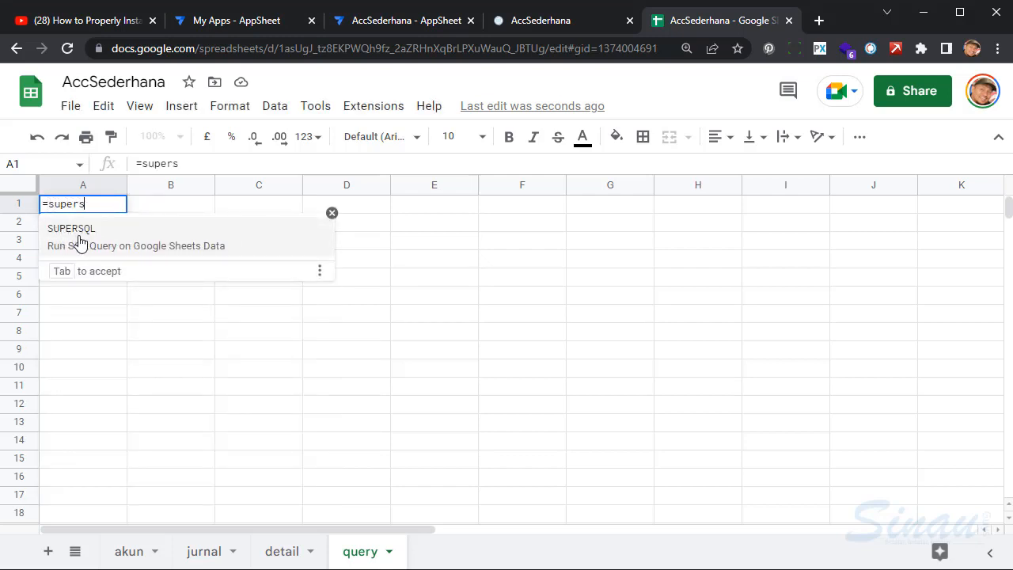
{"action": "left_click", "coordinate": [79, 241]}
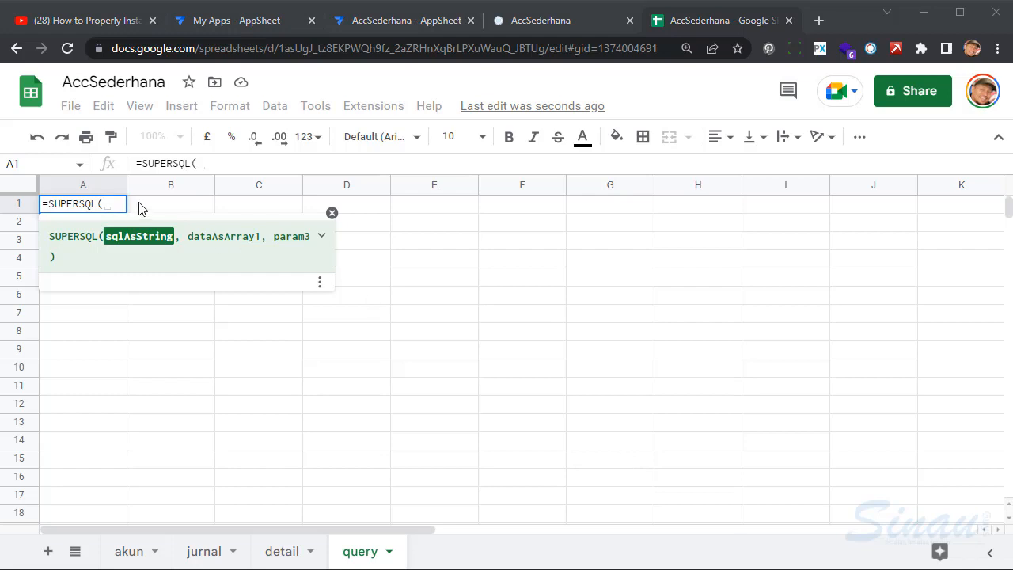
{"action": "left_click", "coordinate": [119, 207]}
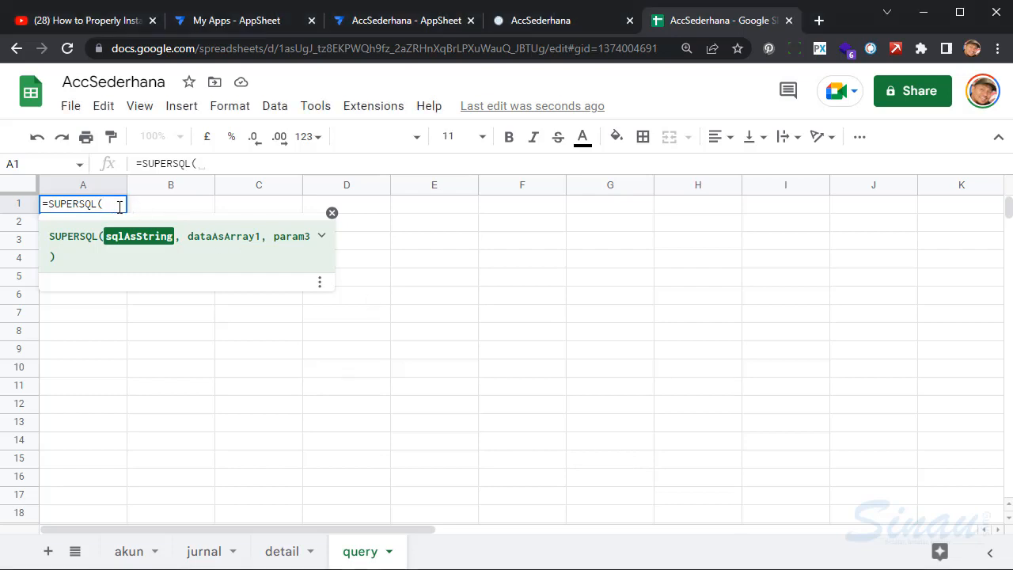
{"action": "type", "text": "\"\""}
{"action": "key", "text": "Left"}
{"action": "type", "text": "SELECT"}
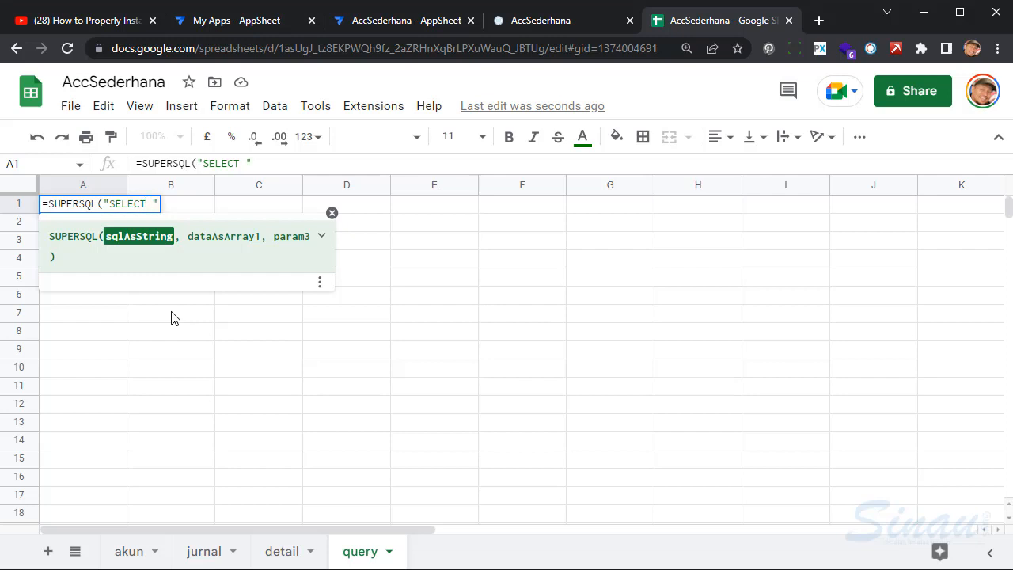
- Add the fields d.id_jurnal, d.id, j.date and j.notes to the SELECT statement
{"action": "type", "text": "d."}
{"action": "type", "text": "id_jurn"}
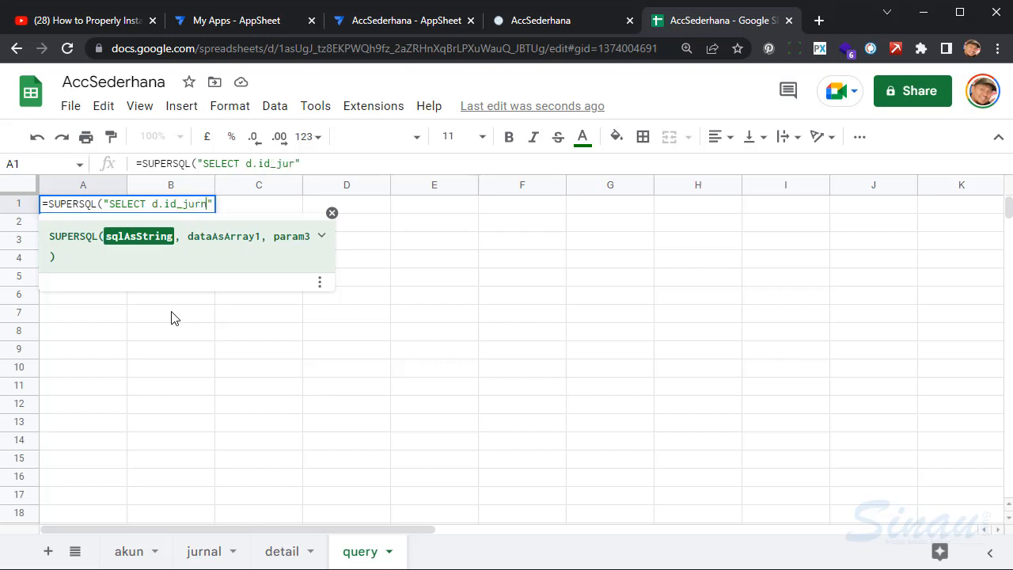
{"action": "type", "text": "al"}
{"action": "type", "text": ",d"}
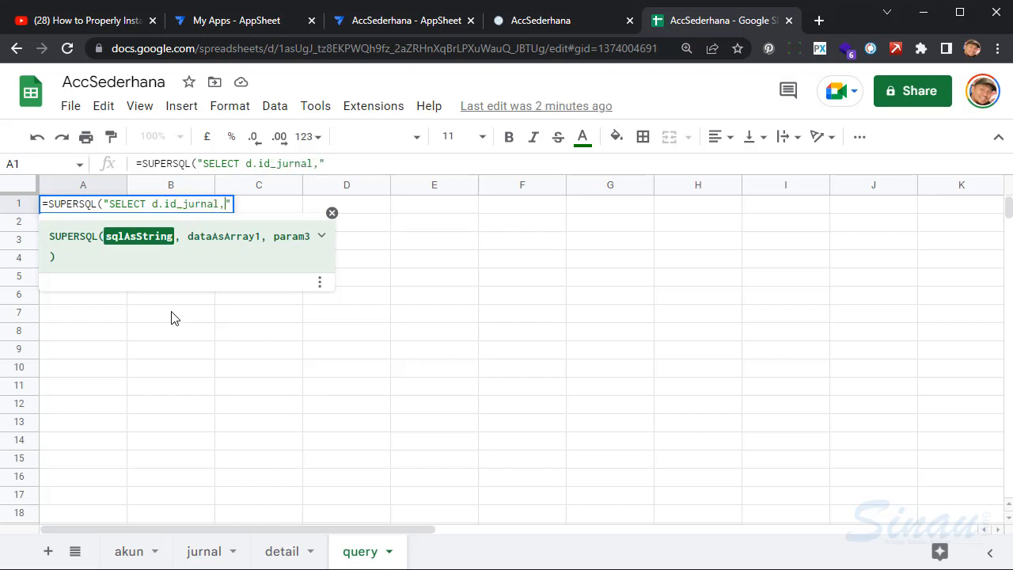
{"action": "type", "text": ".id,j."}
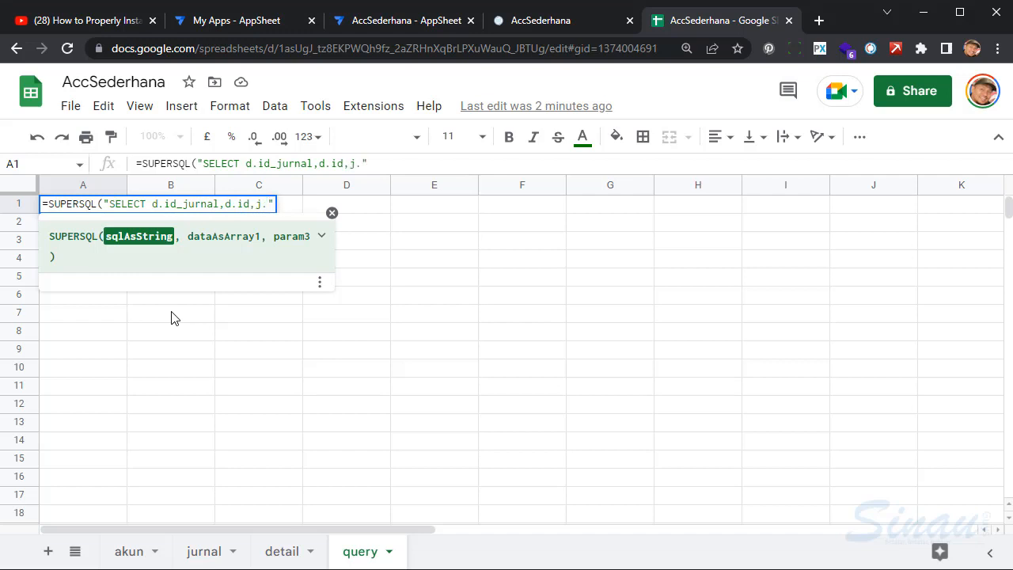
{"action": "type", "text": "date"}
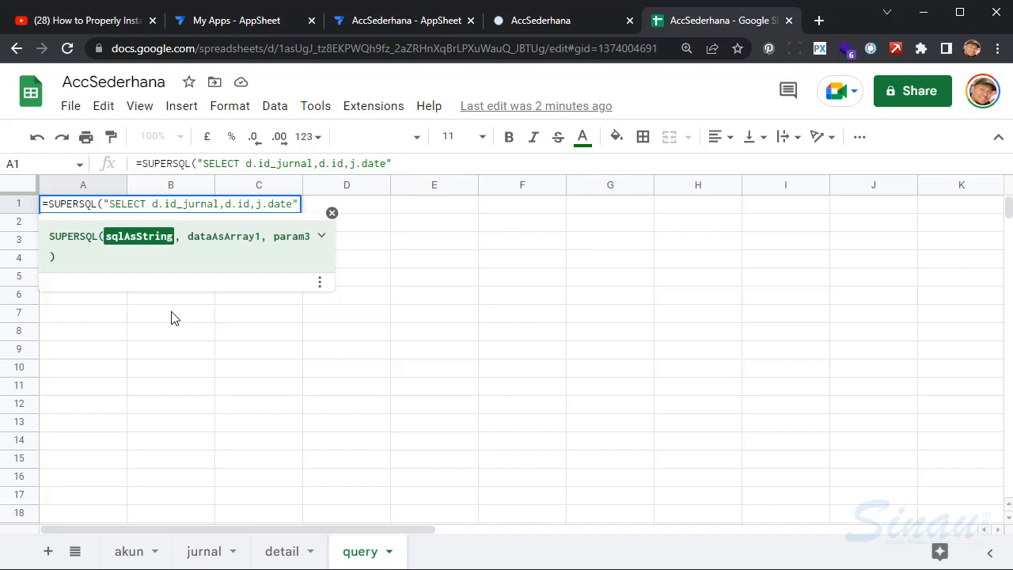
{"action": "type", "text": ",j.notes"}
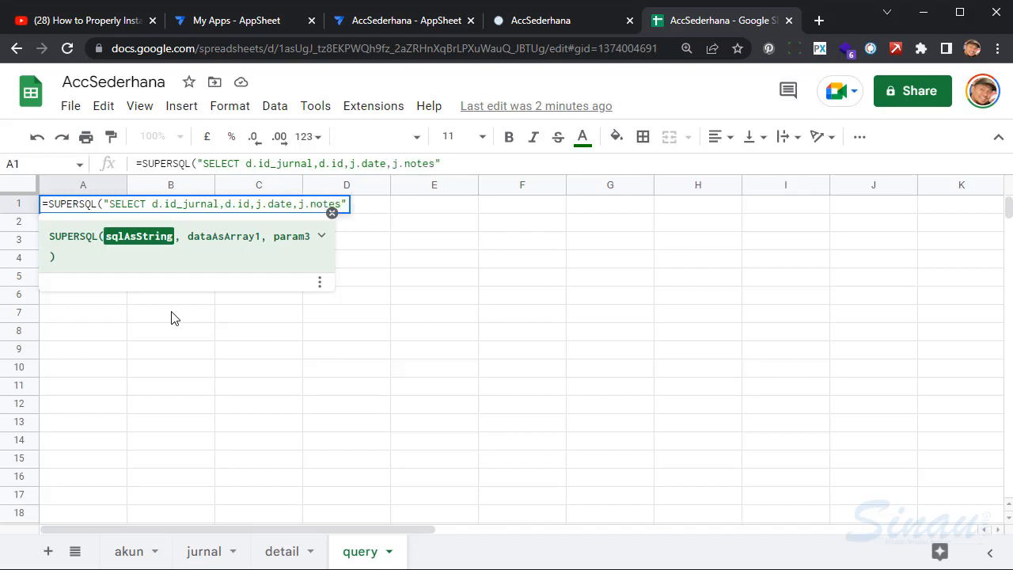
- Extend the SELECT field list with j.tipe, d.akun and d.perkiraan
{"action": "type", "text": ","}
{"action": "type", "text": "j.tipe,"}
{"action": "type", "text": "d."}
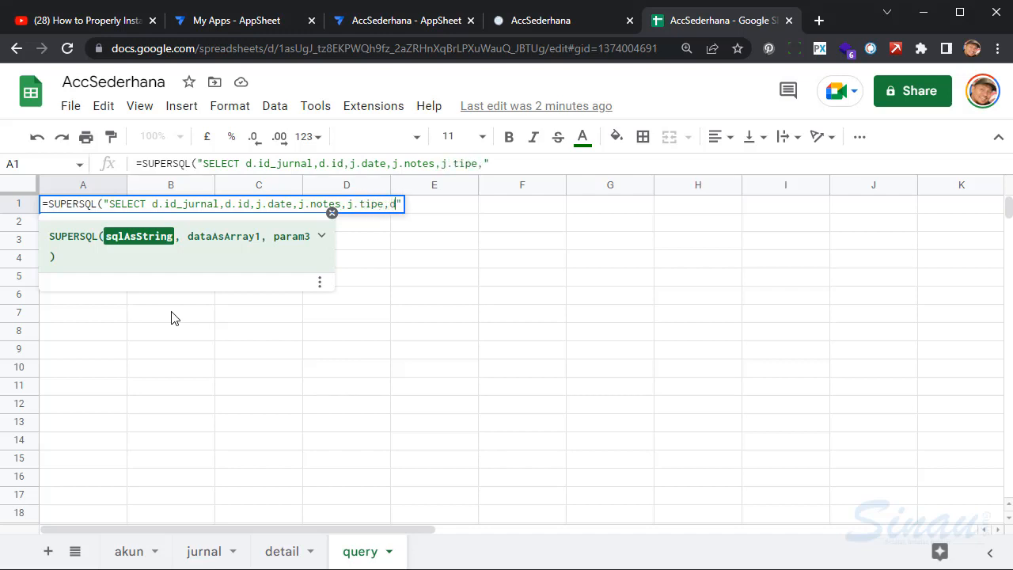
{"action": "type", "text": "akun"}
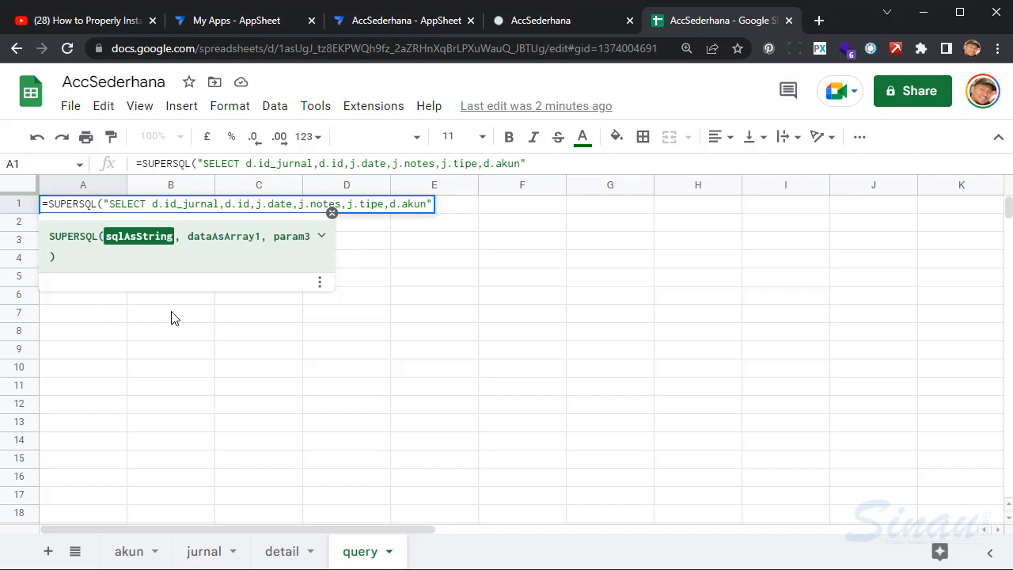
{"action": "type", "text": ",d.perkiraan"}
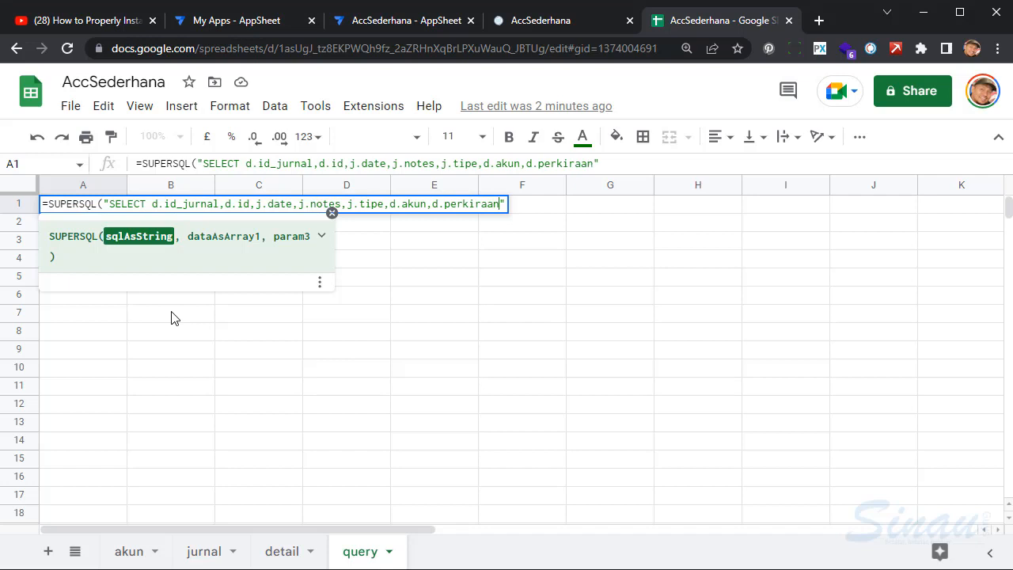
- Append the combined field concat(d.akun,'-',d.perkiraan) as akunperkiraan to the SELECT field list
{"action": "type", "text": ","}
{"action": "type", "text": "concat"}
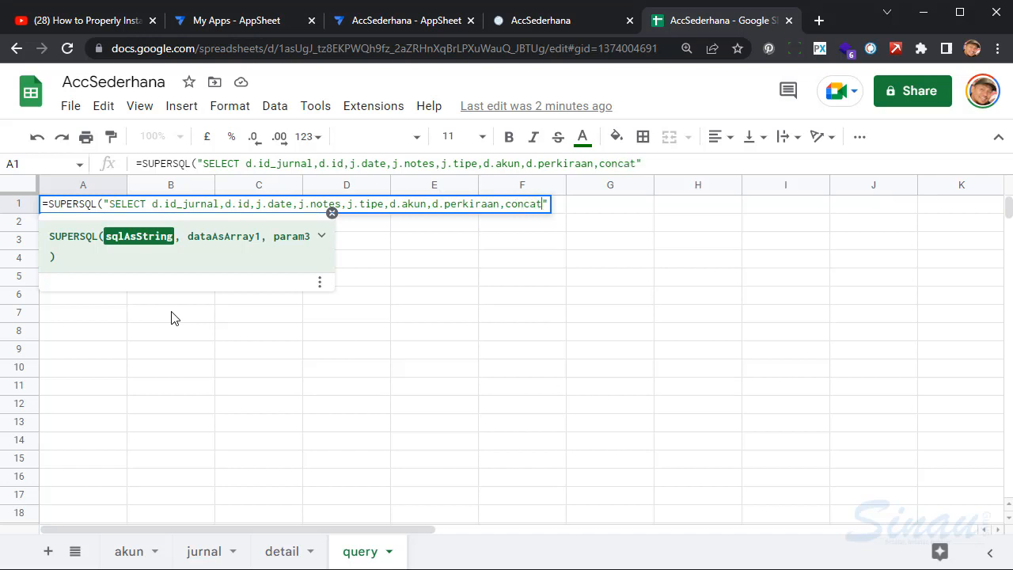
{"action": "type", "text": "()"}
{"action": "key", "text": "Left"}
{"action": "type", "text": "d.akun"}
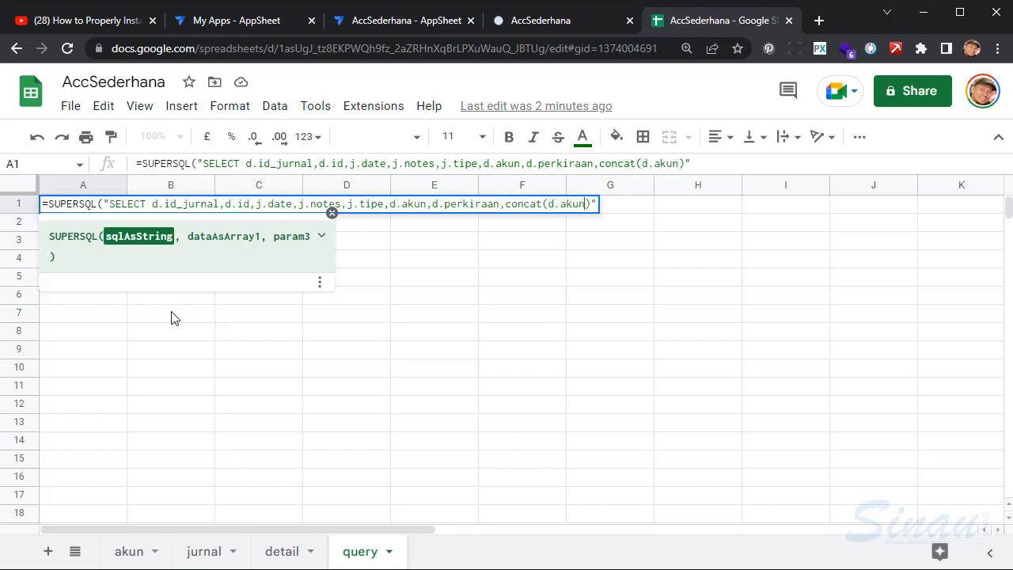
{"action": "type", "text": ",''"}
{"action": "type", "text": "-"}
{"action": "type", "text": ","}
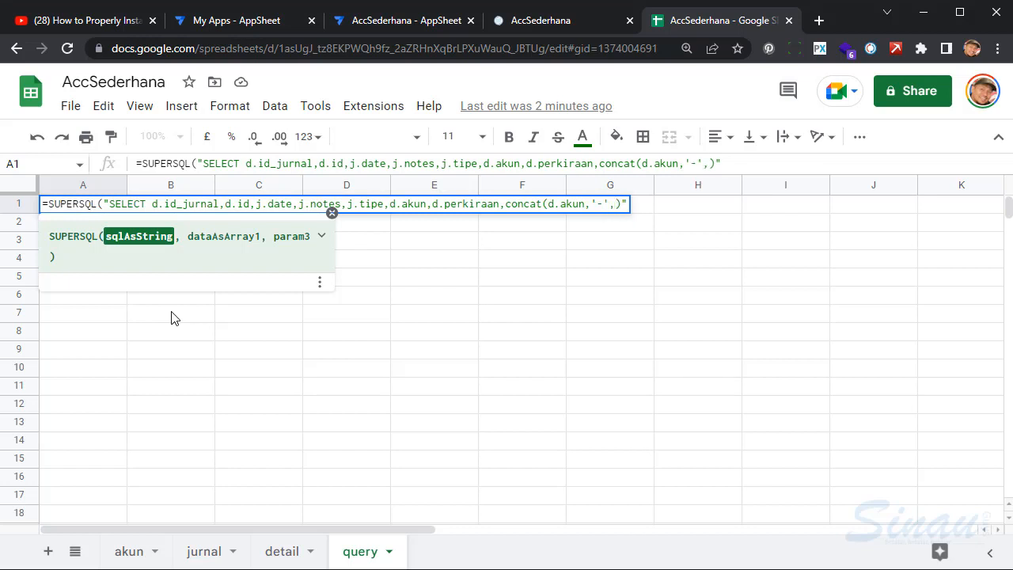
{"action": "type", "text": "d.perkiraan"}
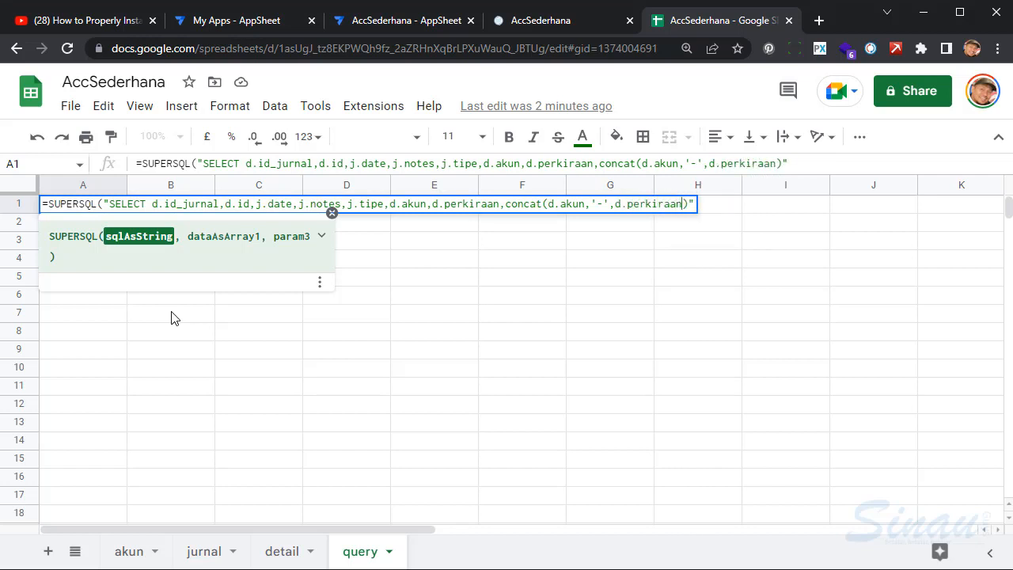
{"action": "type", "text": " as akunperkir"}
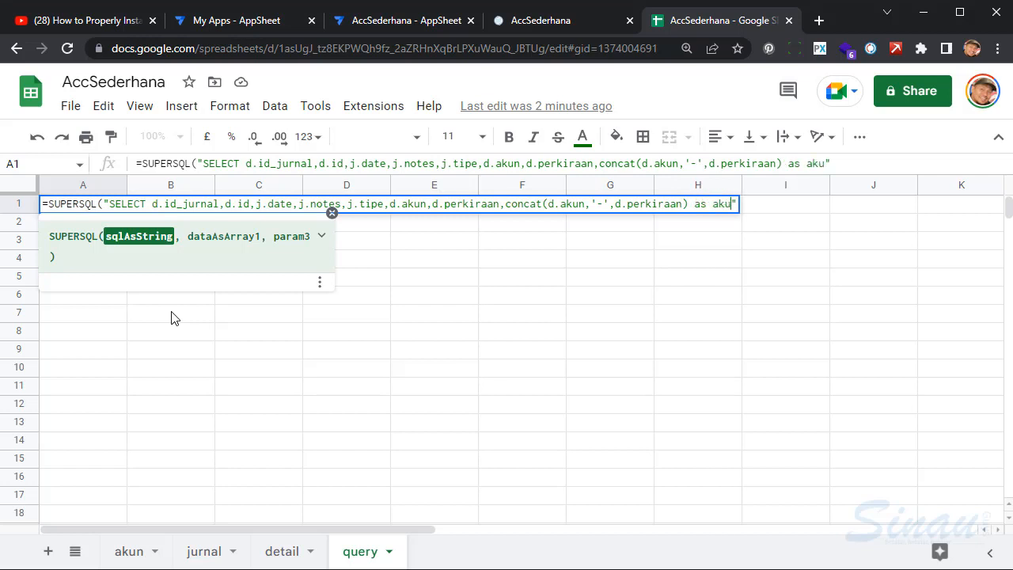
{"action": "type", "text": "aan"}
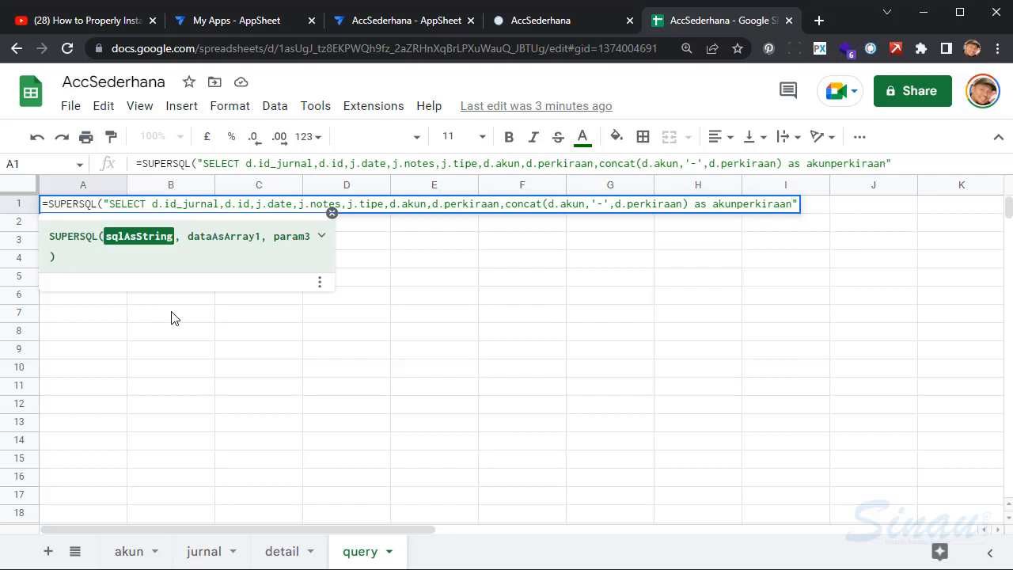
- Add the fields d.debit, d.kredit, d.nilai, j.status and d.kelompok after akunperkiraan
{"action": "type", "text": ",d.debit"}
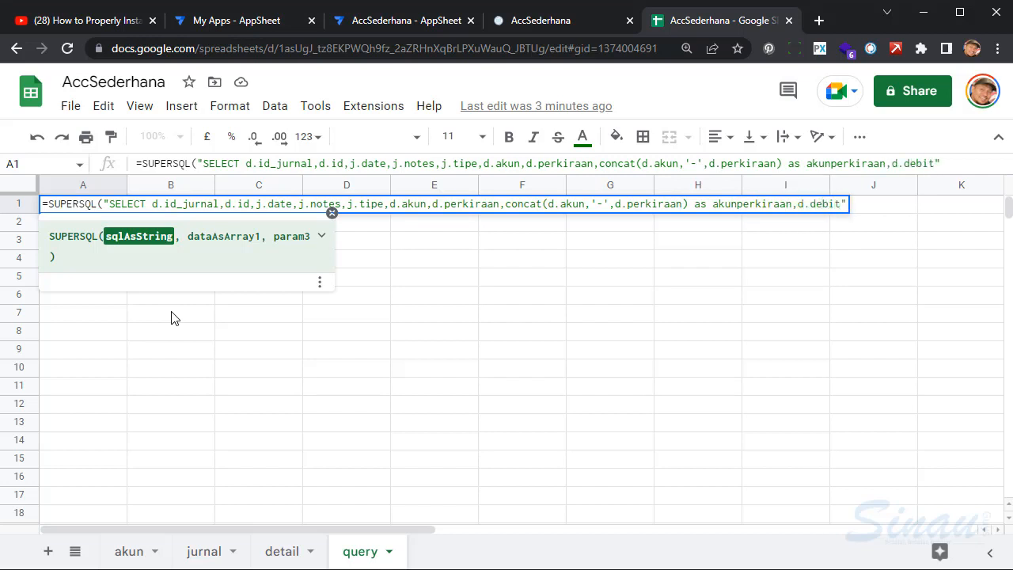
{"action": "type", "text": ",d.kredit,d.nilai"}
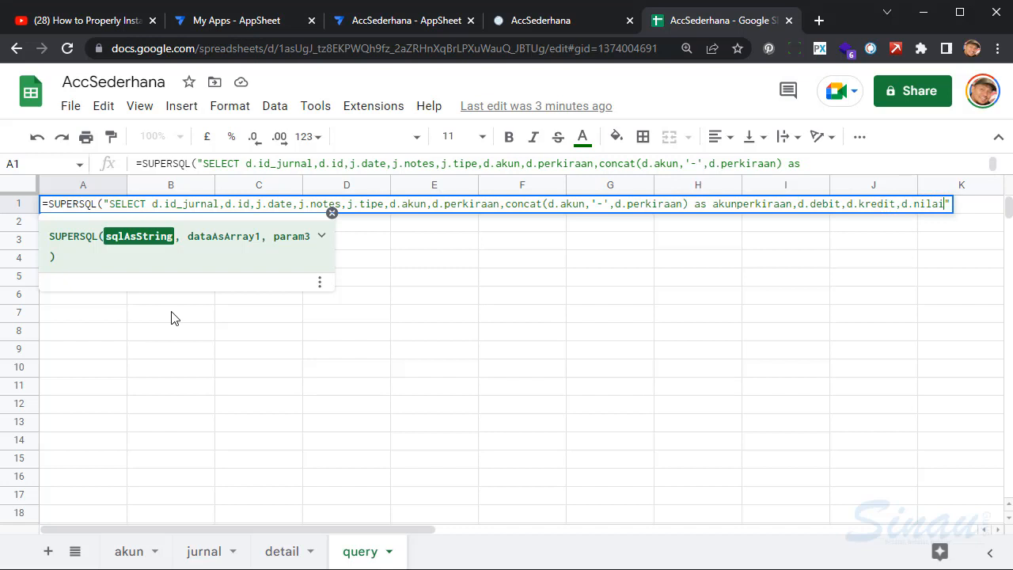
{"action": "type", "text": ",j.status"}
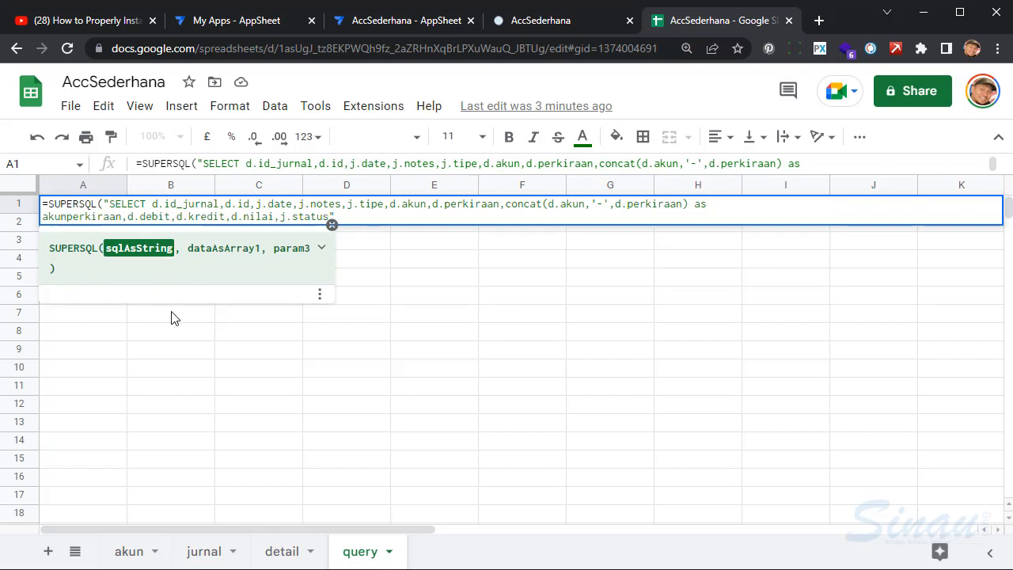
{"action": "type", "text": ","}
{"action": "type", "text": "d"}
{"action": "type", "text": ".kelompo"}
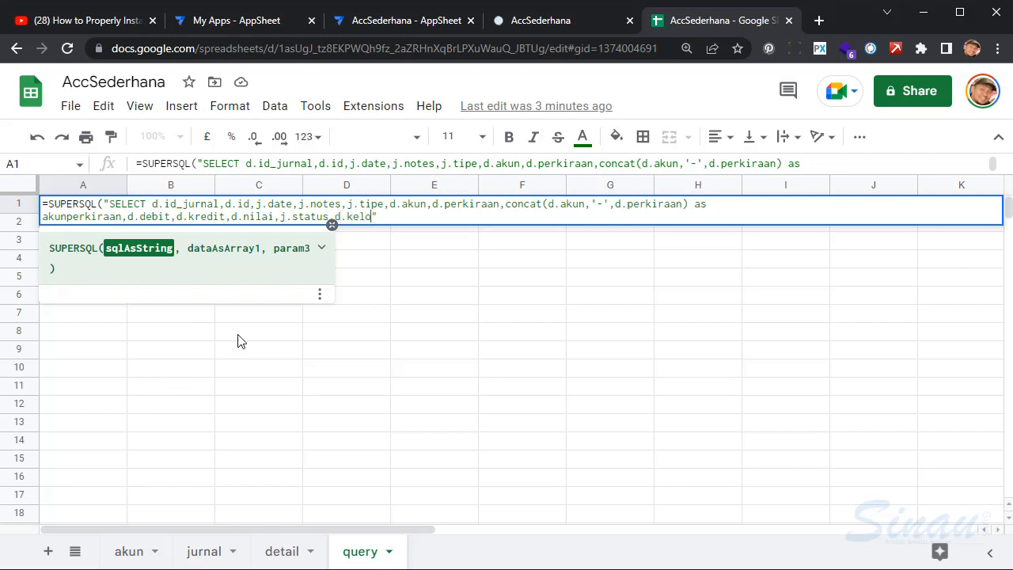
- Complete the SQL string with the join clause from ? j left join ? d on j.id - d.id_jurnal
{"action": "type", "text": "k from ? j left join ?"}
{"action": "type", "text": "d"}
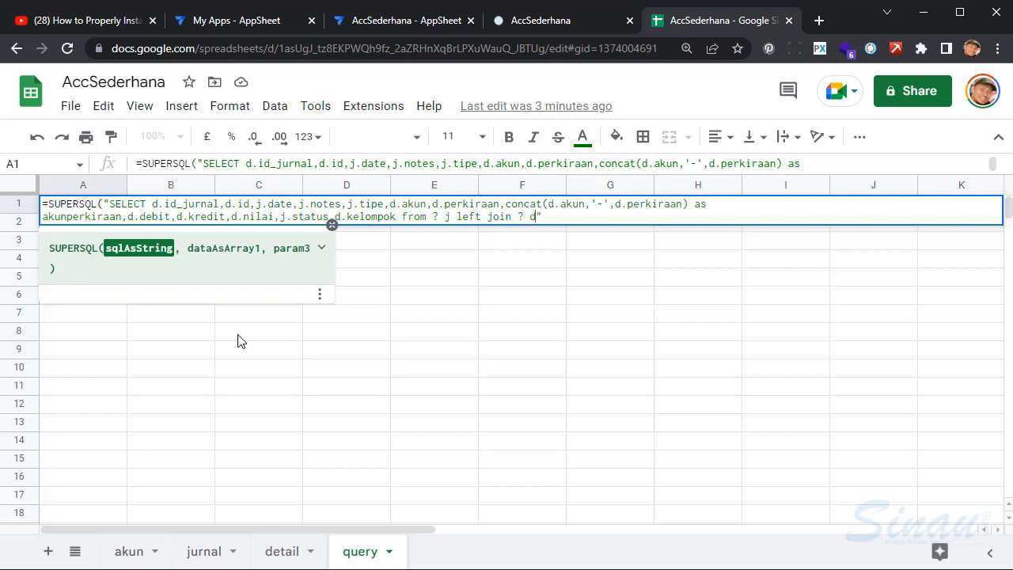
{"action": "type", "text": " on j.id - d.ij"}
{"action": "key", "text": "BackSpace"}
{"action": "type", "text": "d_jurnal"}
{"action": "type", "text": ","}
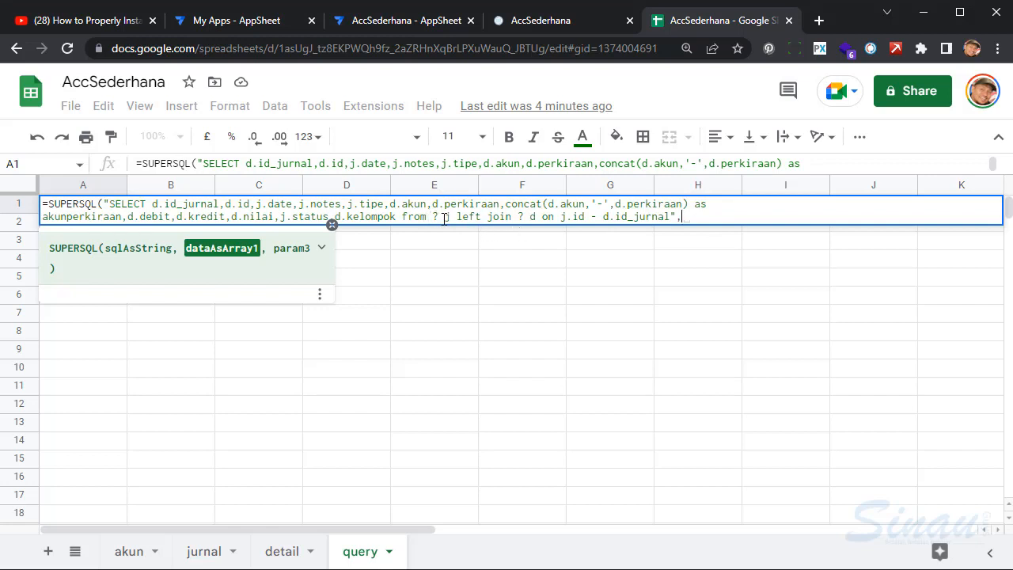
- Set the SUPERSQL formula's first data argument to the range jurnal!a1:f
{"action": "type", "text": ","}
{"action": "left_click", "coordinate": [207, 556]}
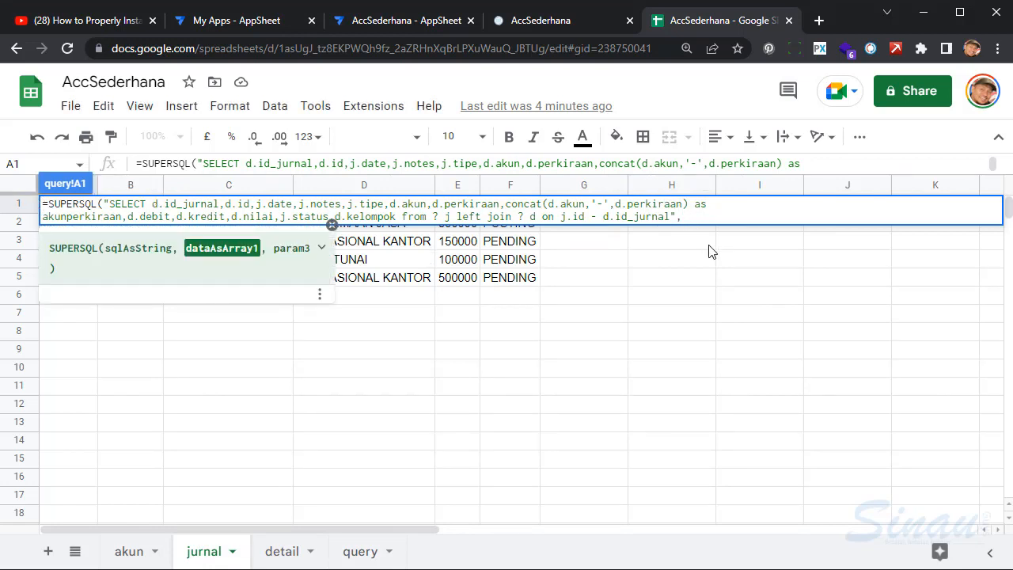
{"action": "type", "text": "jurnal"}
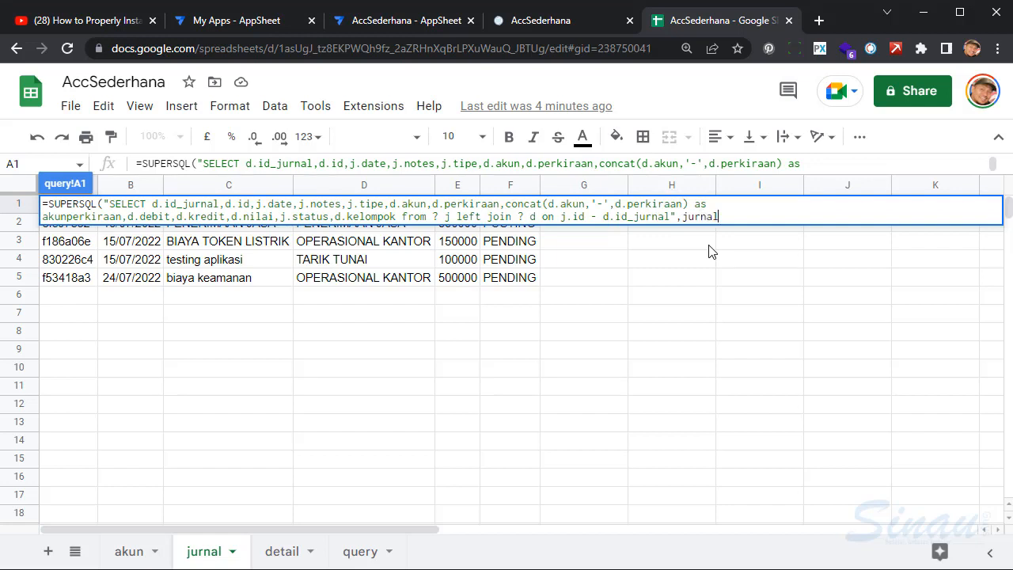
{"action": "type", "text": "!a1:f"}
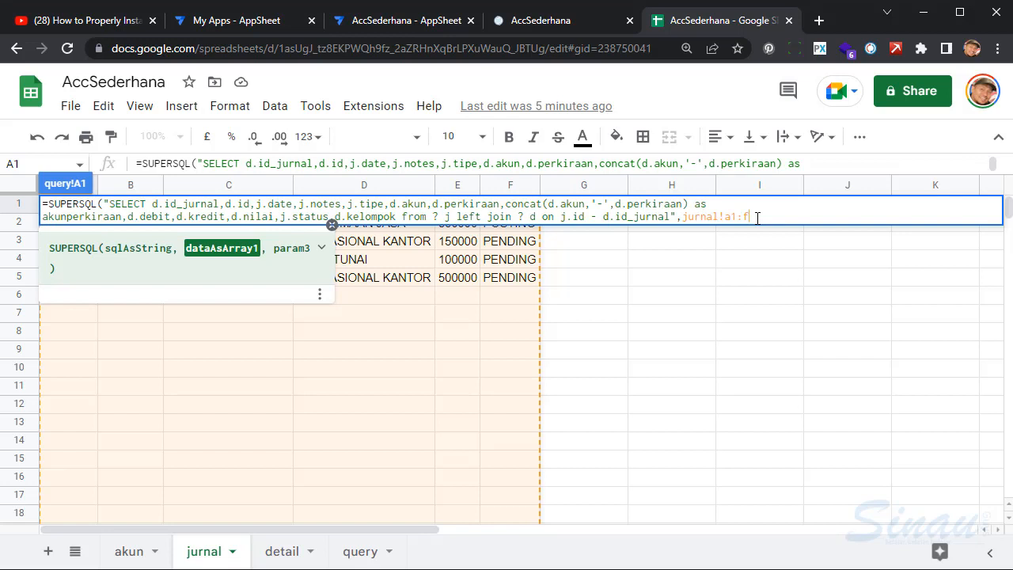
- Add the detail sheet reference starting at a1 as the second data argument and enter the formula in A1 of the query sheet
{"action": "type", "text": ",detail"}
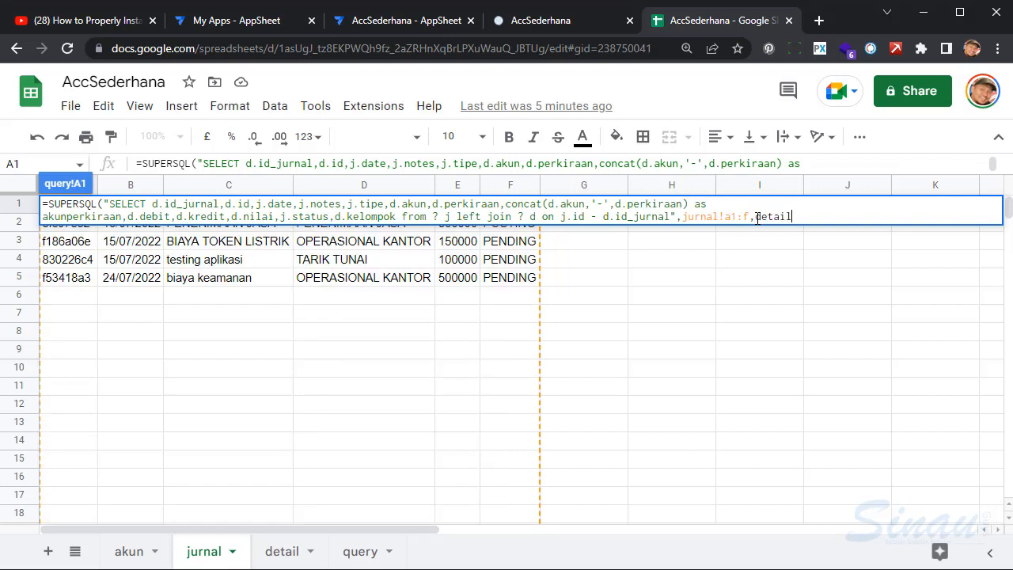
{"action": "type", "text": "!"}
{"action": "left_click", "coordinate": [283, 554]}
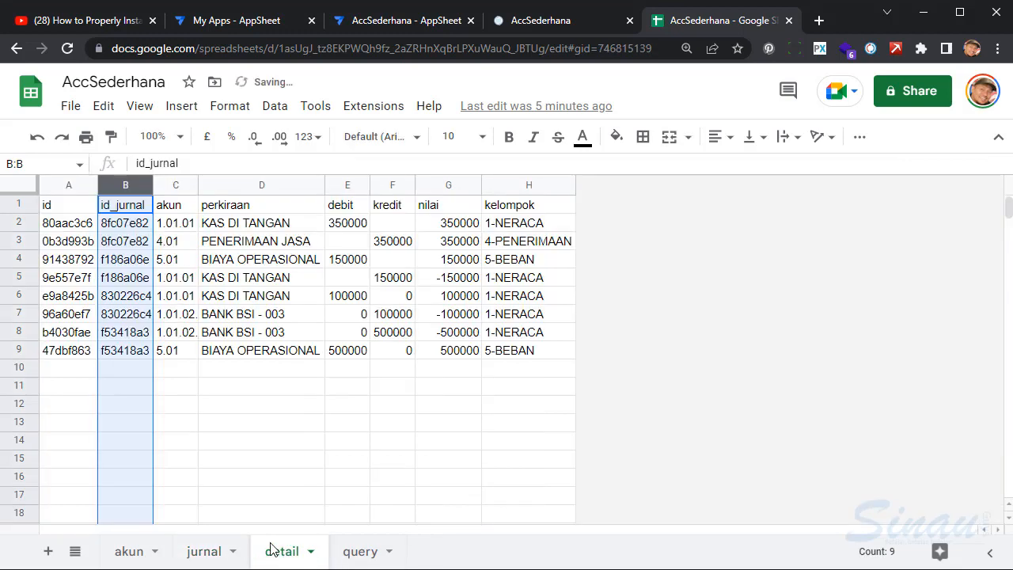
{"action": "left_click", "coordinate": [357, 551]}
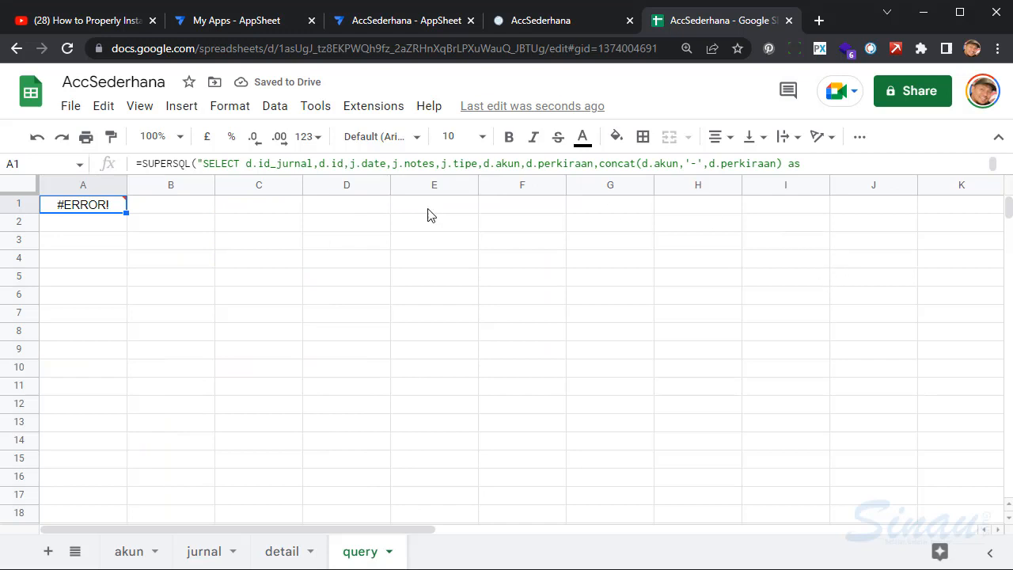
{"action": "double_click", "coordinate": [100, 206]}
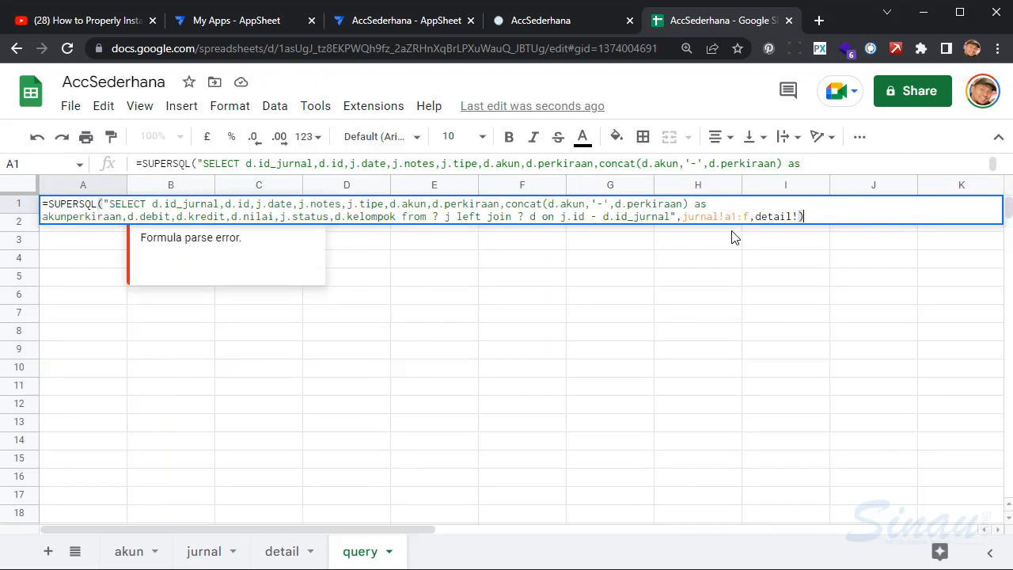
{"action": "left_click", "coordinate": [799, 217]}
{"action": "type", "text": "a1"}
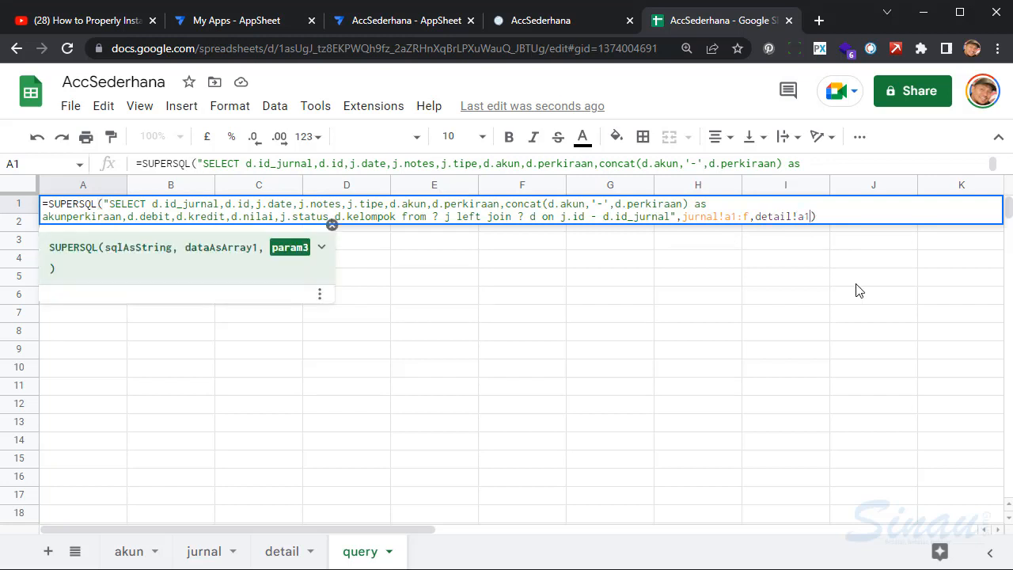
{"action": "left_click", "coordinate": [856, 283]}
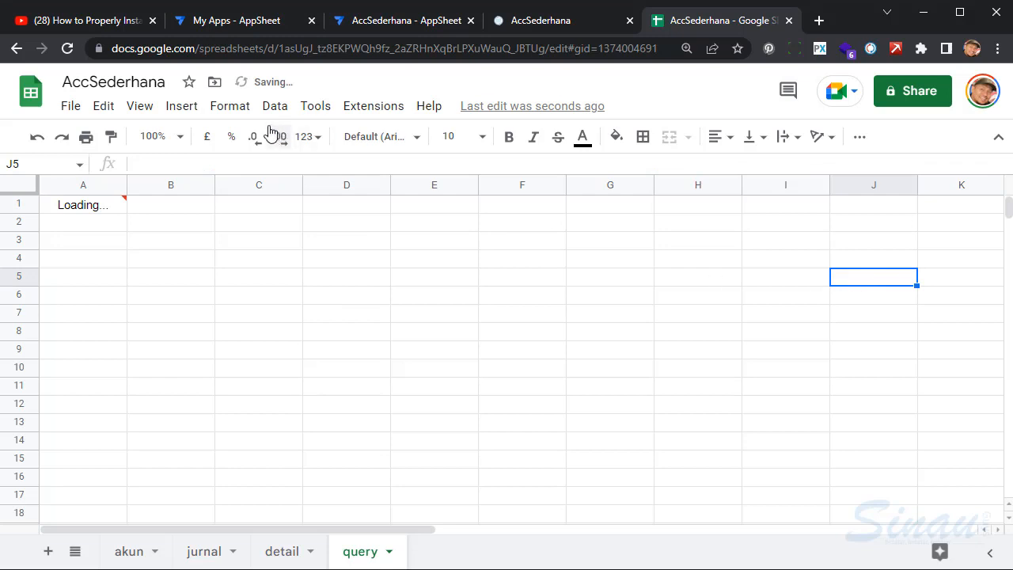
{"action": "left_click", "coordinate": [92, 209]}
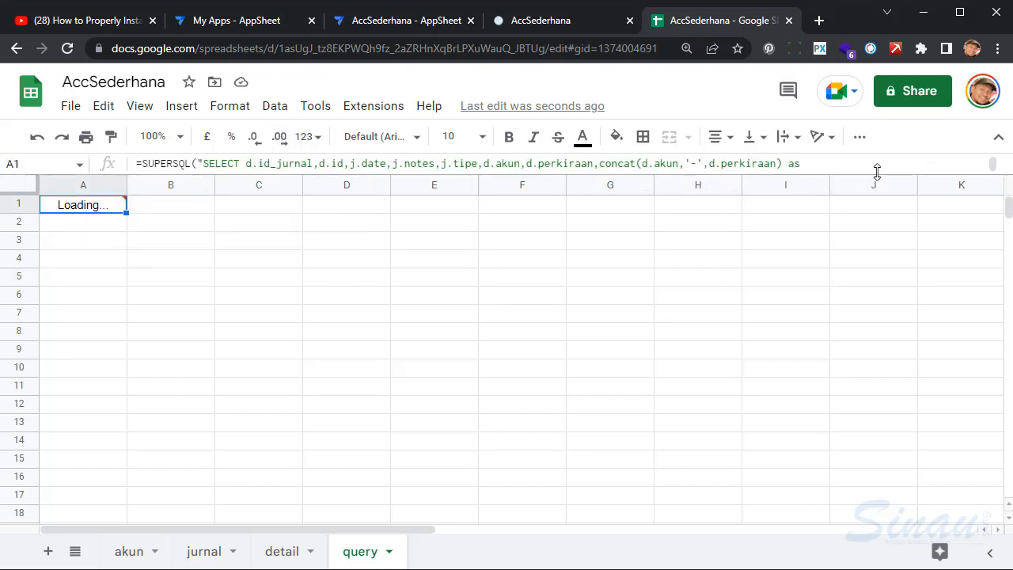
- Extend the second data argument of the SUPERSQL formula in A1 to the range detail!A1:H
{"action": "left_click", "coordinate": [877, 171]}
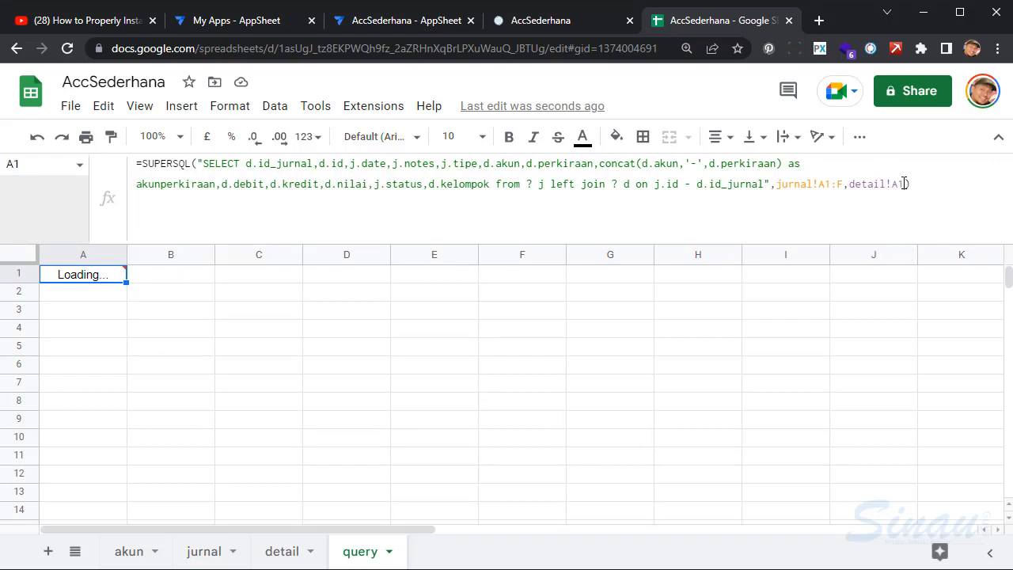
{"action": "left_click", "coordinate": [907, 184]}
{"action": "type", "text": ":h"}
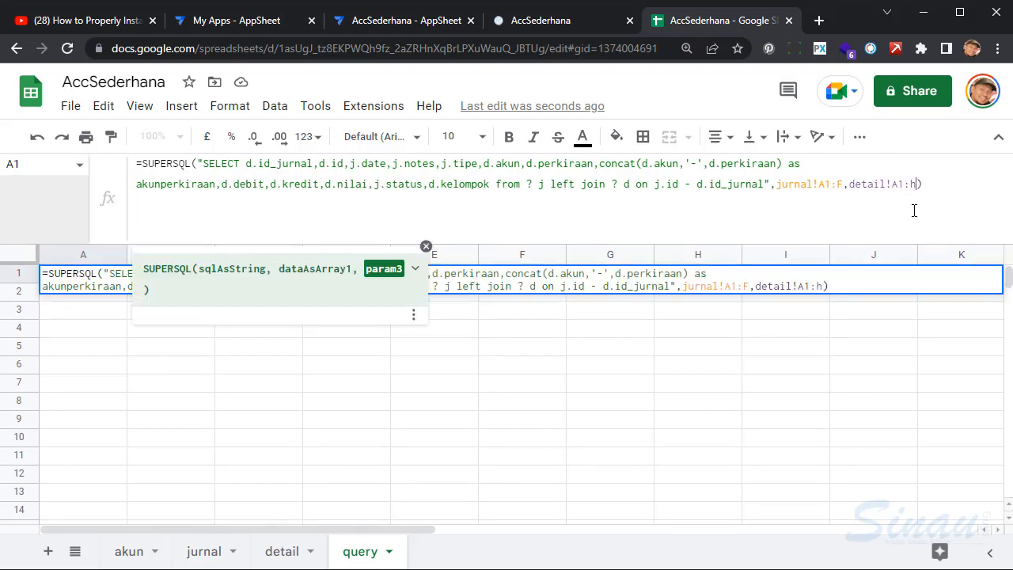
{"action": "key", "text": "Return"}
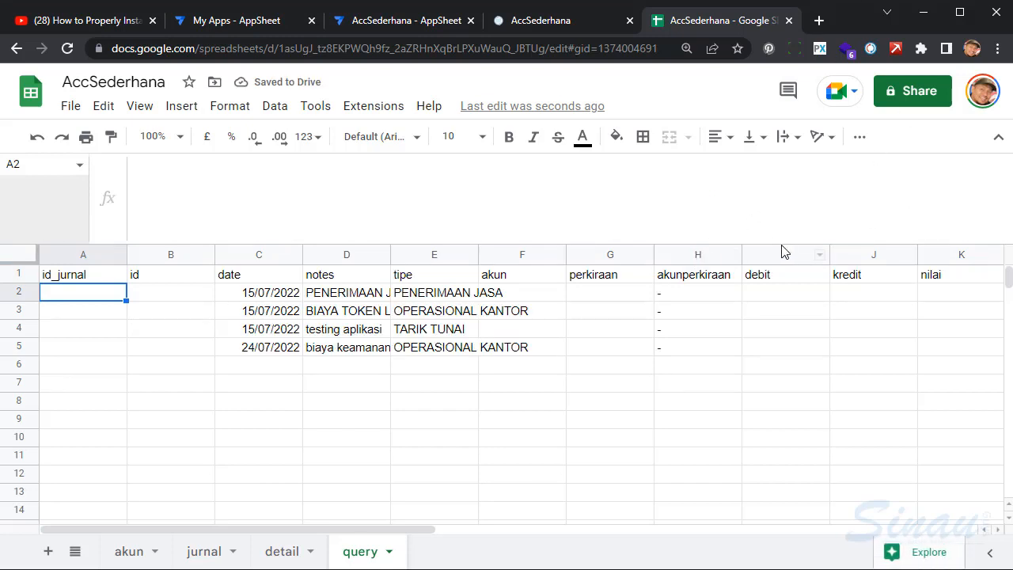
{"action": "left_click_drag", "start_coordinate": [780, 237], "coordinate": [793, 205]}
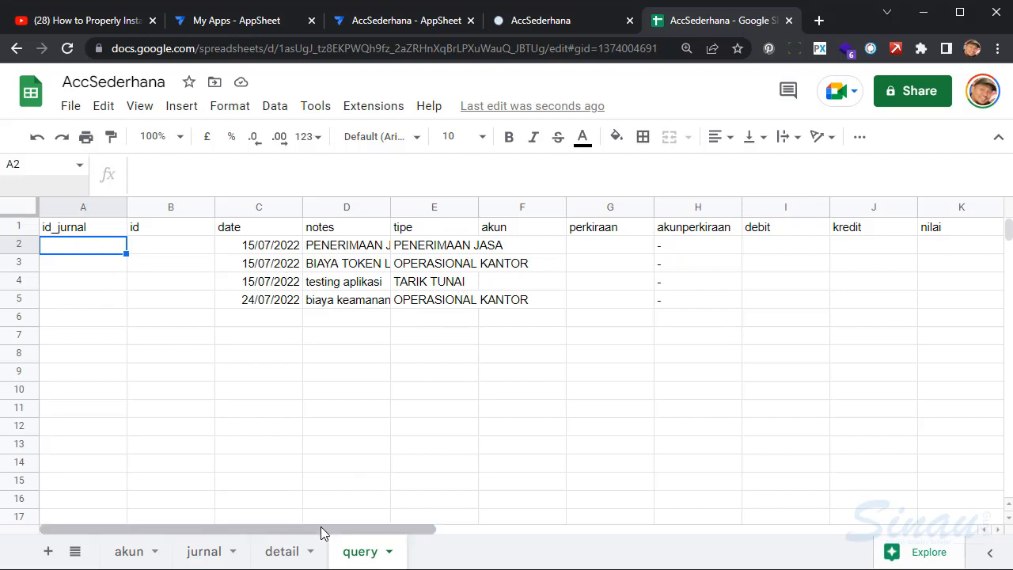
- Compare the query sheet's output and formula with the data on the detail and jurnal sheets
{"action": "left_click_drag", "start_coordinate": [323, 530], "coordinate": [267, 511]}
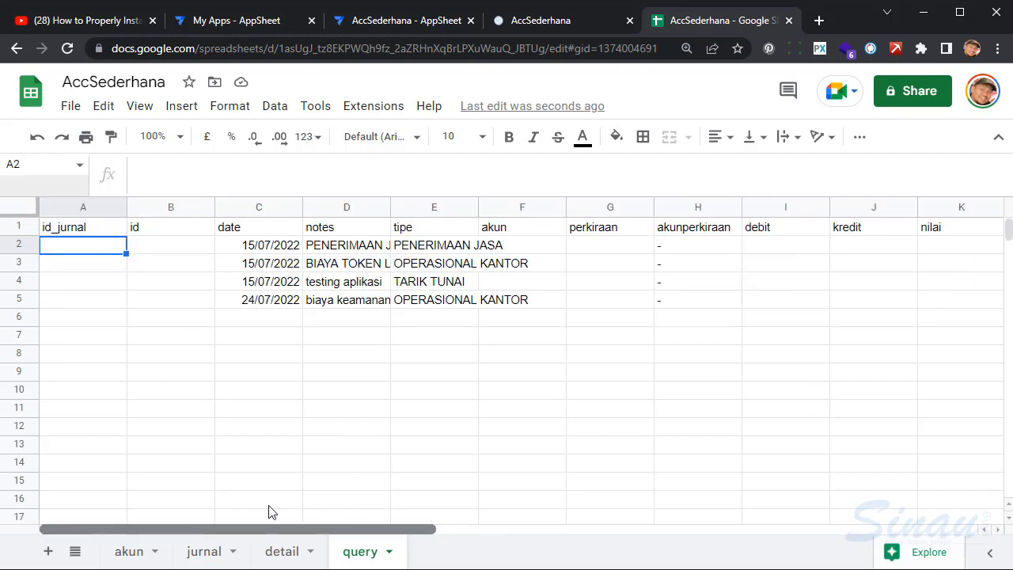
{"action": "scroll", "coordinate": [324, 445], "scroll_direction": "down", "scroll_amount": 1}
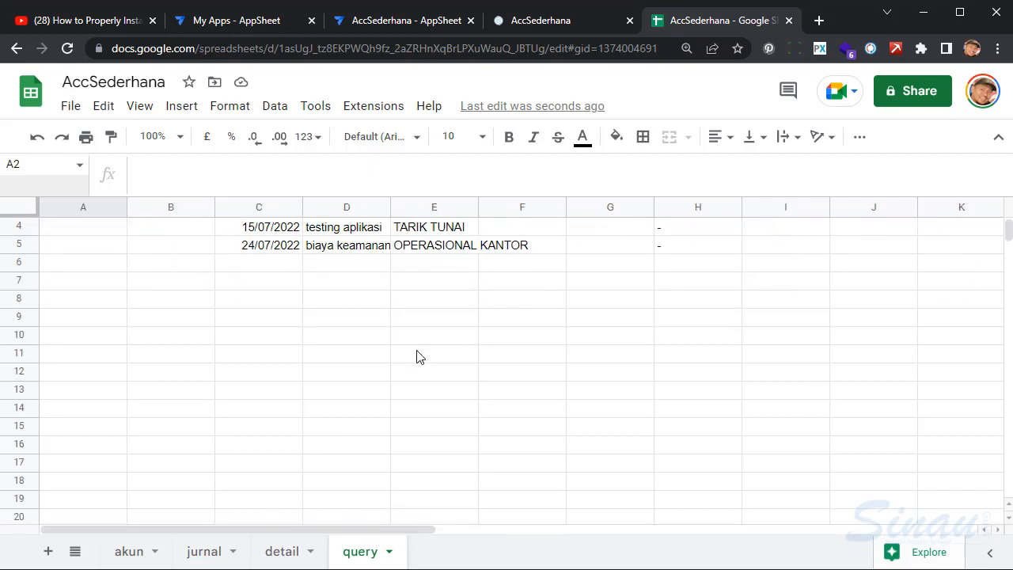
{"action": "key", "text": "Up"}
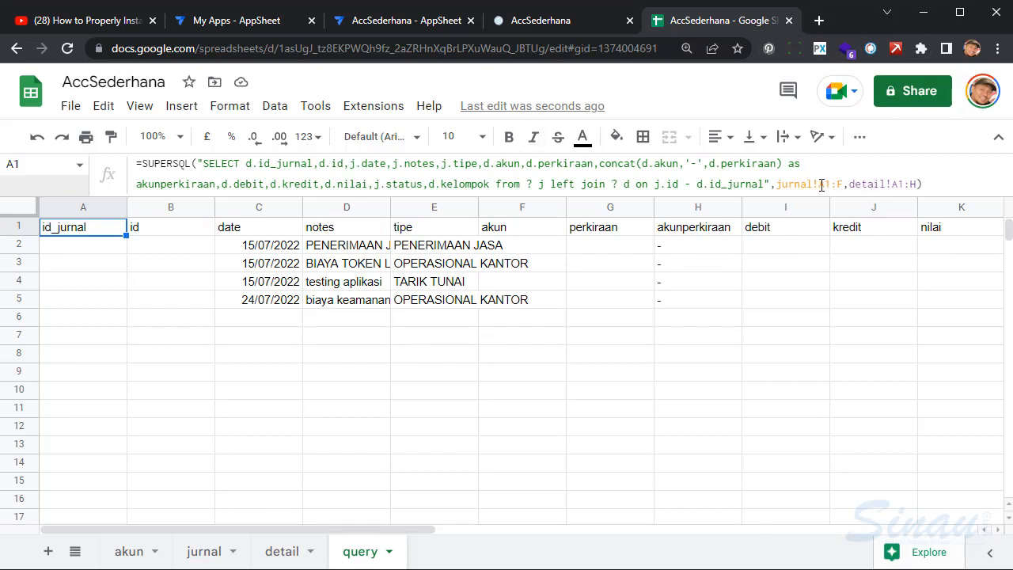
{"action": "left_click", "coordinate": [273, 554]}
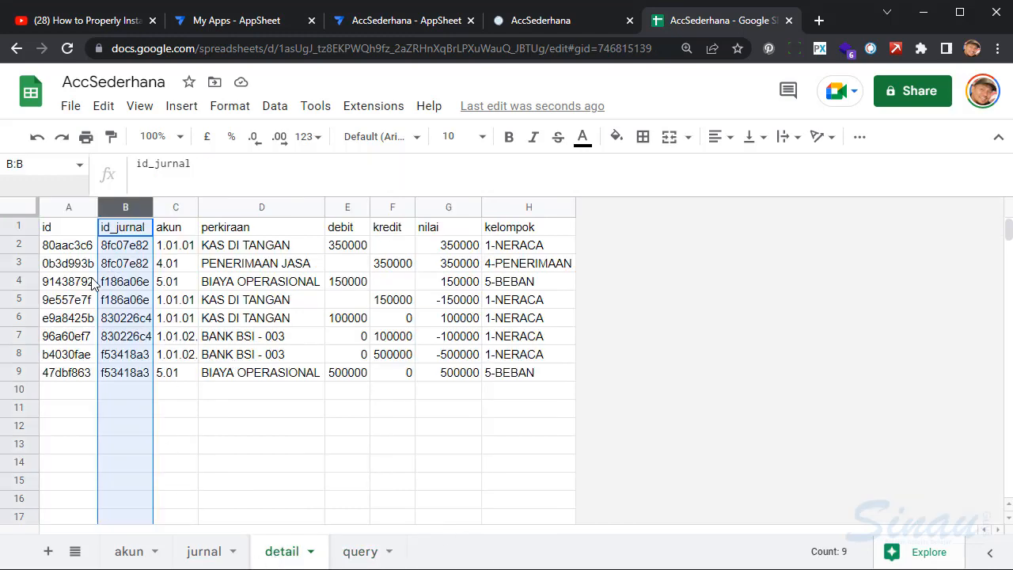
{"action": "left_click", "coordinate": [552, 301]}
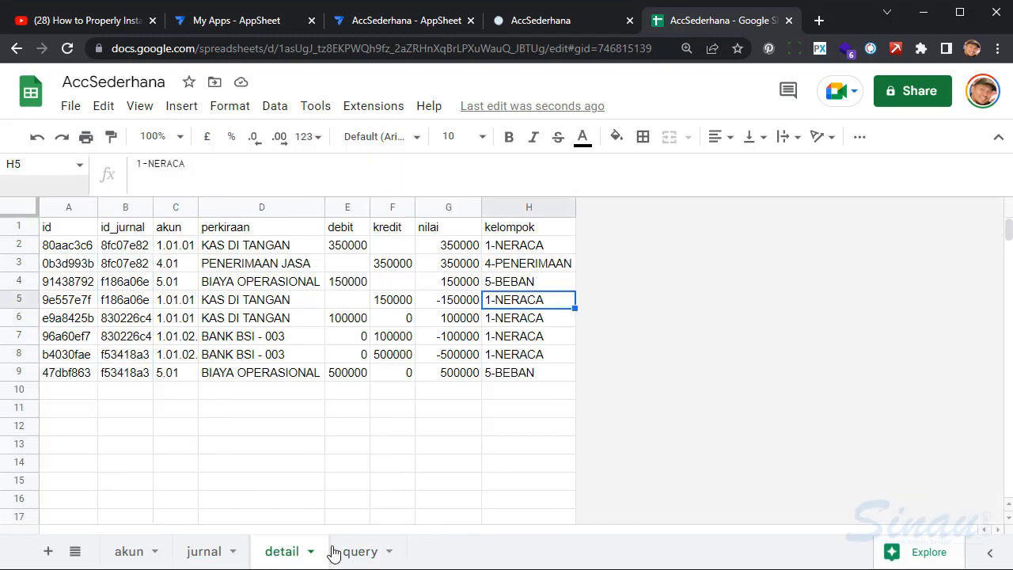
{"action": "left_click", "coordinate": [204, 554]}
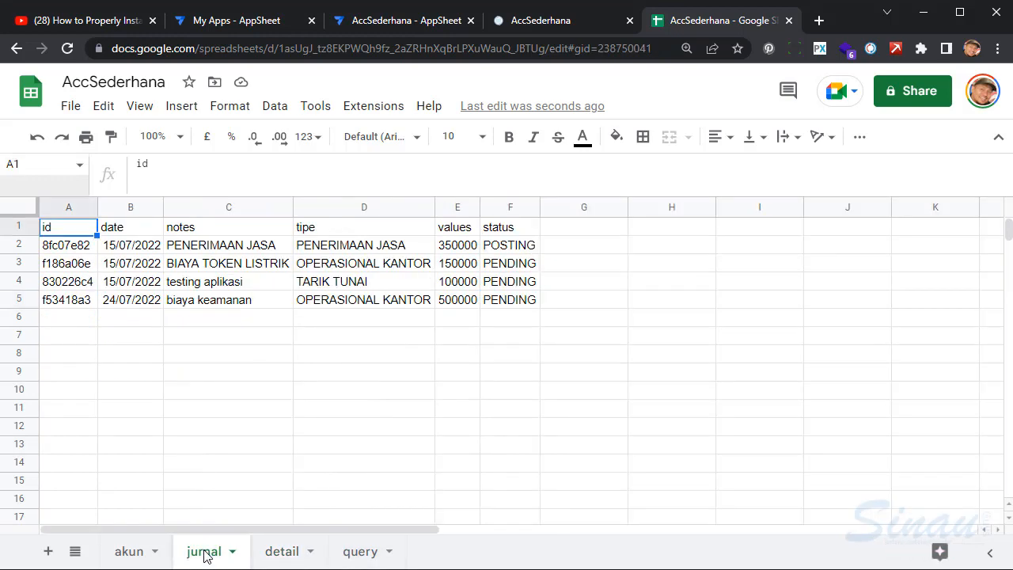
{"action": "left_click", "coordinate": [353, 552]}
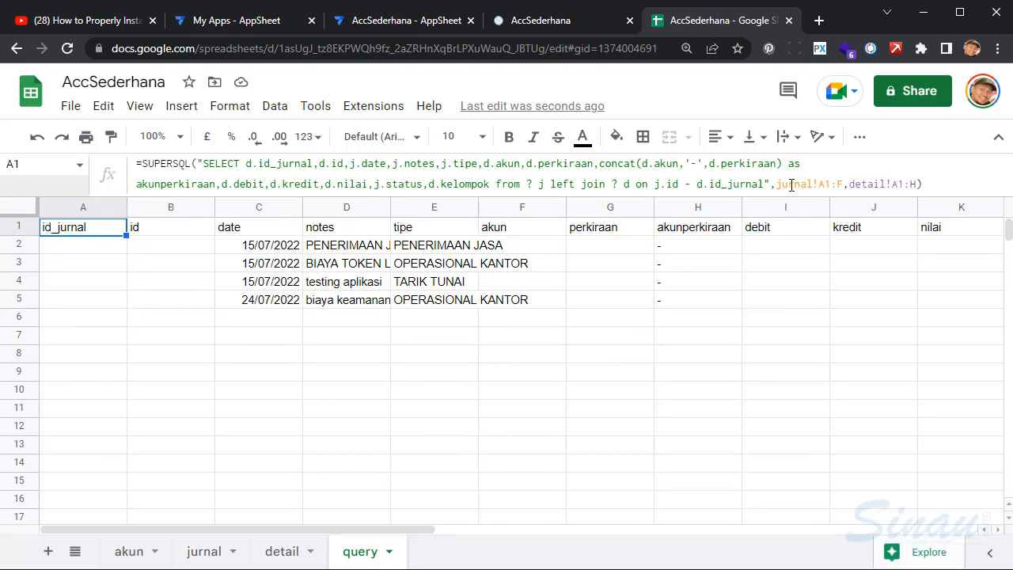
- Make both data ranges in the SUPERSQL formula absolute, as jurnal!$A$1:$F and detail!$A$1:$H
{"action": "left_click", "coordinate": [790, 184]}
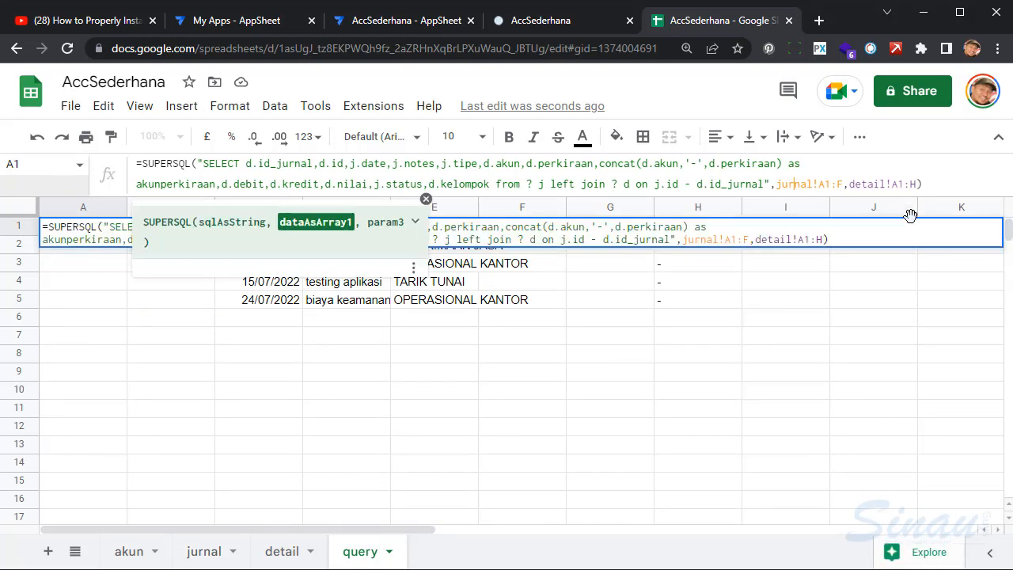
{"action": "key", "text": "Right"}
{"action": "key", "text": "F4"}
{"action": "key", "text": "Right"}
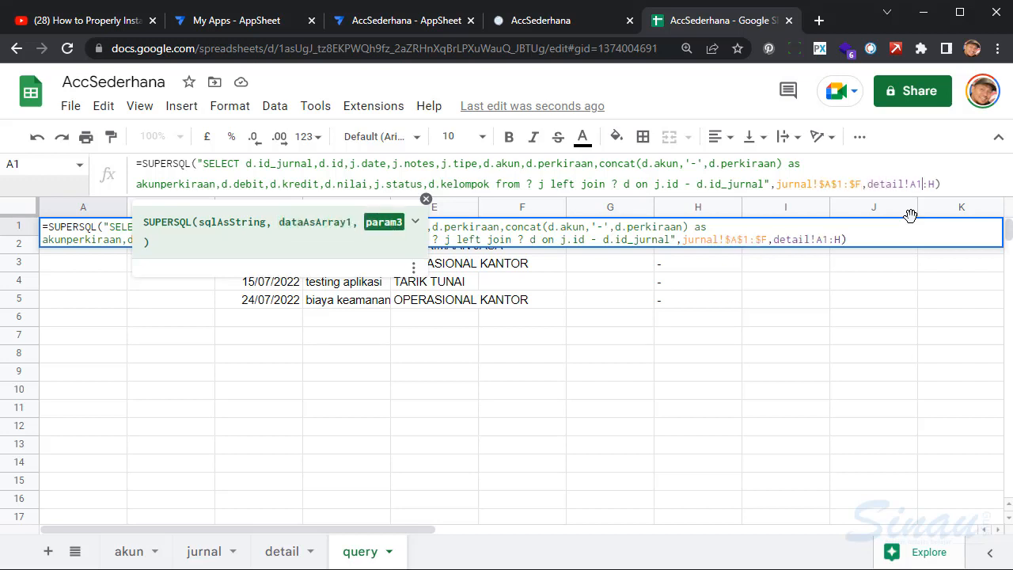
{"action": "key", "text": "F4"}
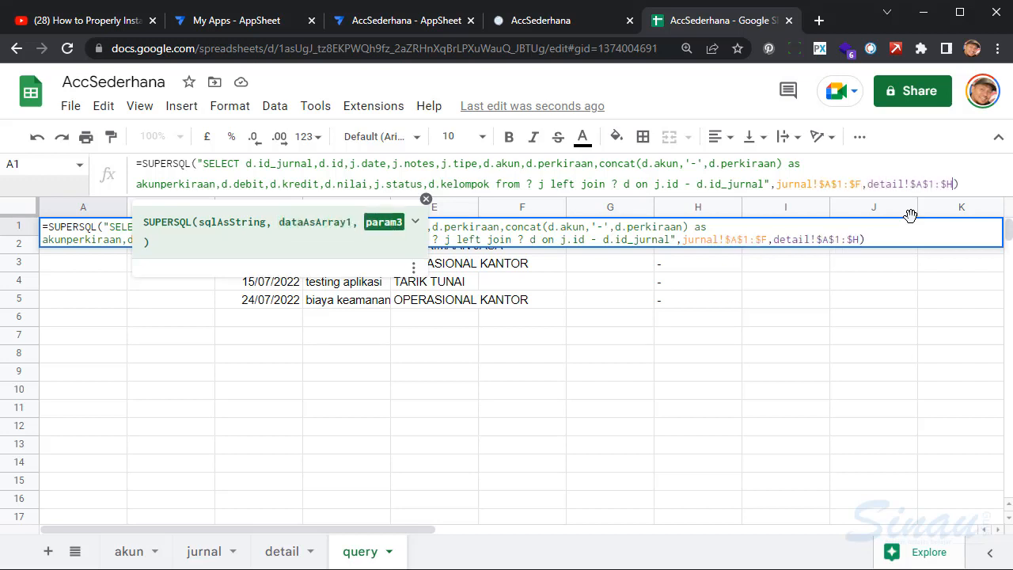
{"action": "key", "text": "Return"}
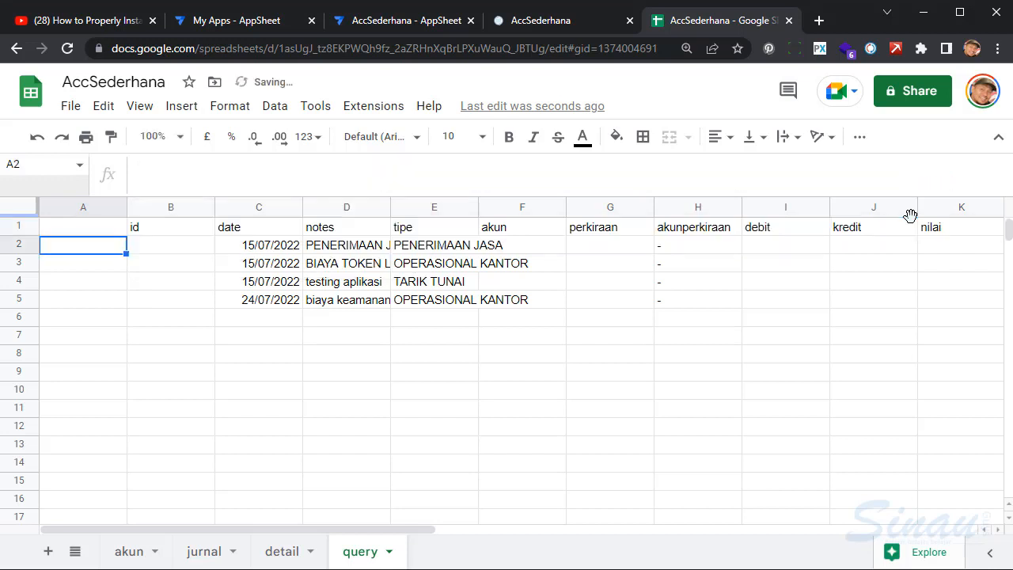
- Try j.id_jurnal in place of d.id_jurnal as the first selected field in the A1 formula
{"action": "key", "text": "Down"}
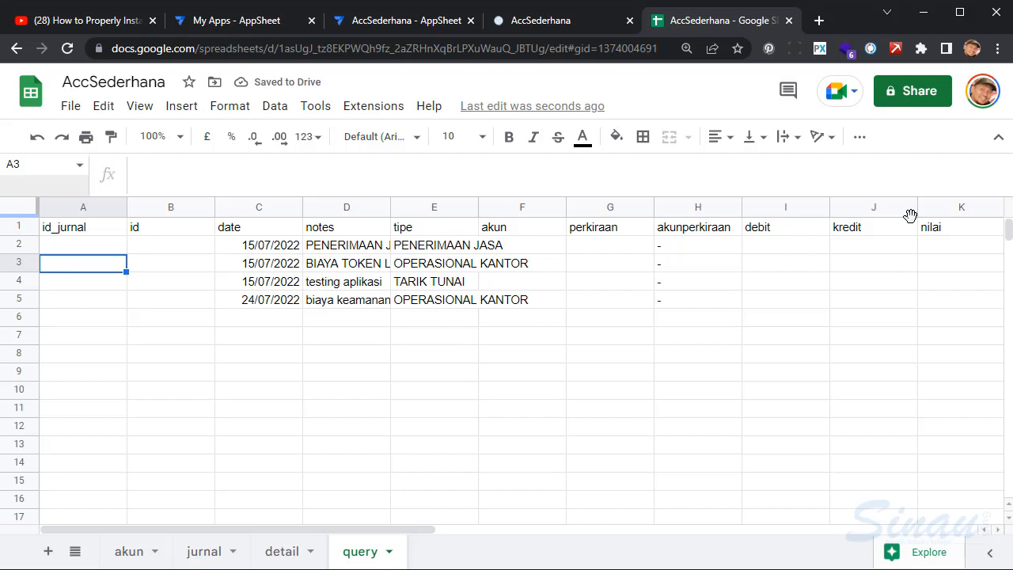
{"action": "key", "text": "Up"}
{"action": "key", "text": "Up"}
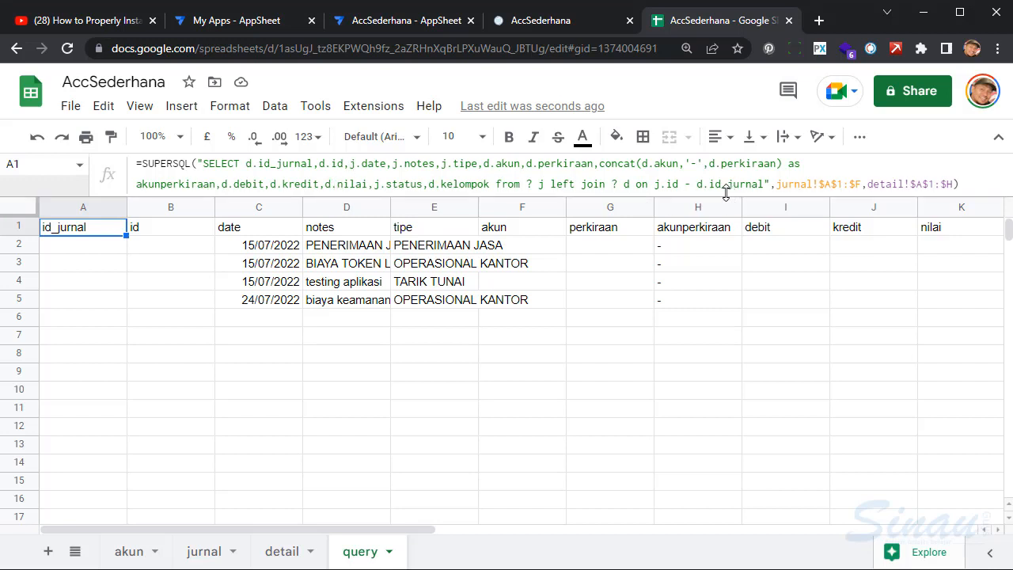
{"action": "left_click_drag", "start_coordinate": [724, 190], "coordinate": [727, 341]}
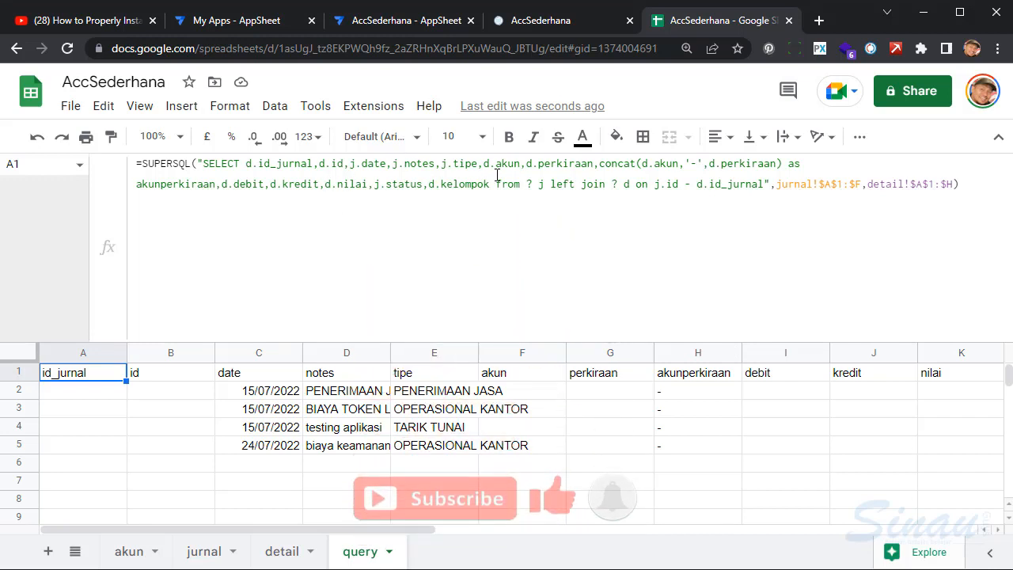
{"action": "left_click", "coordinate": [246, 163]}
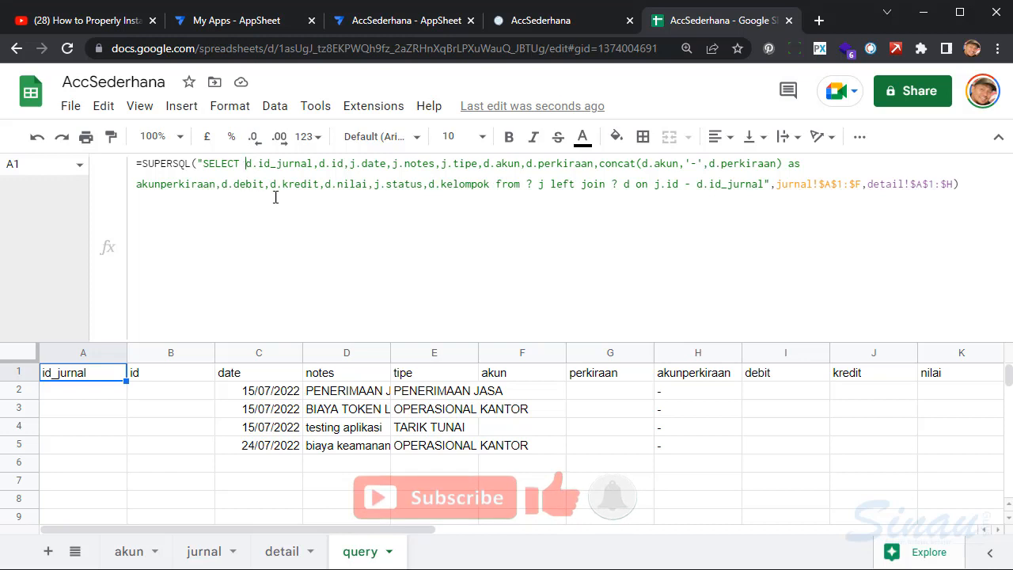
{"action": "key", "text": "shift+Right"}
{"action": "type", "text": "j"}
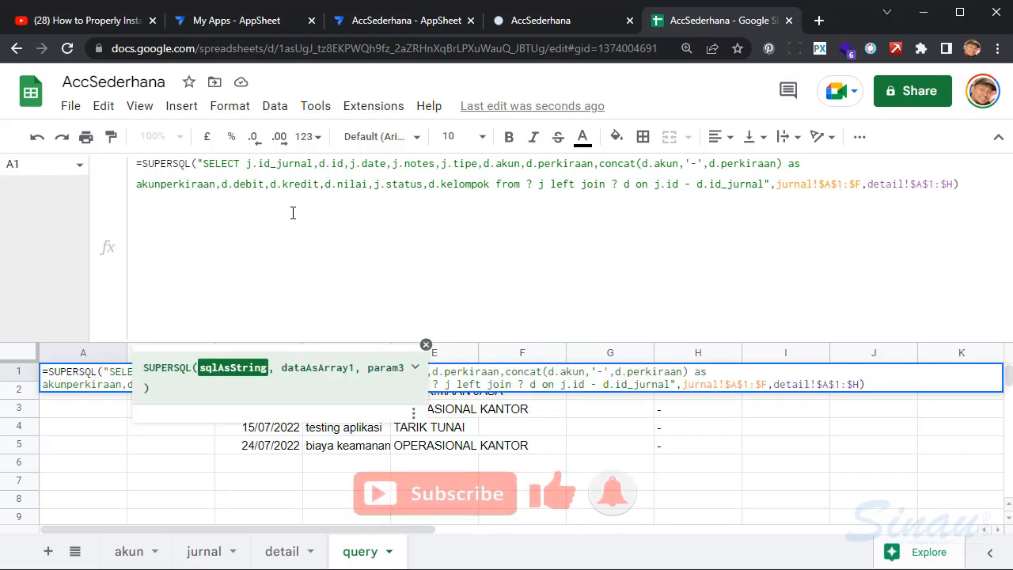
{"action": "key", "text": "Return"}
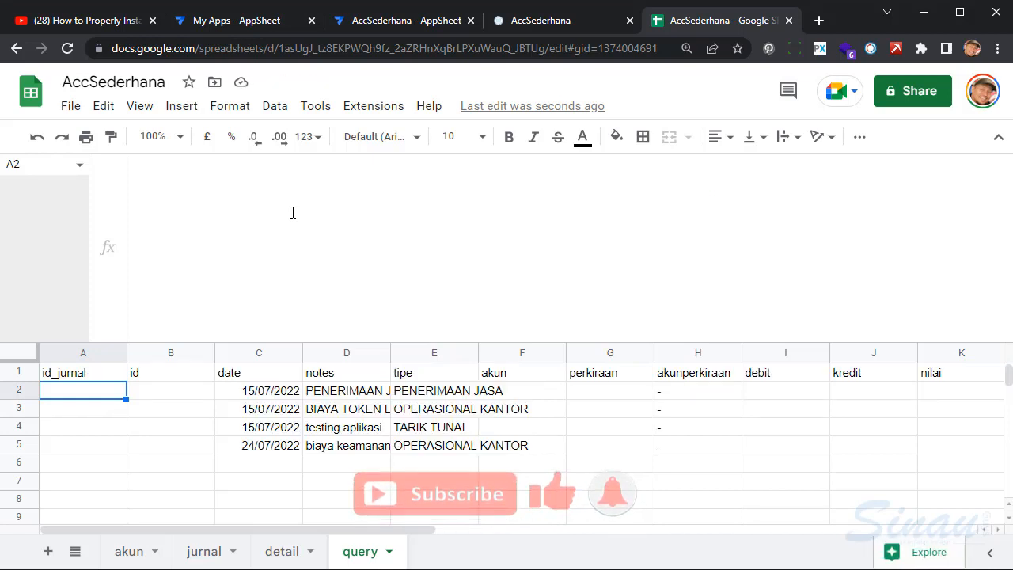
{"action": "key", "text": "Up"}
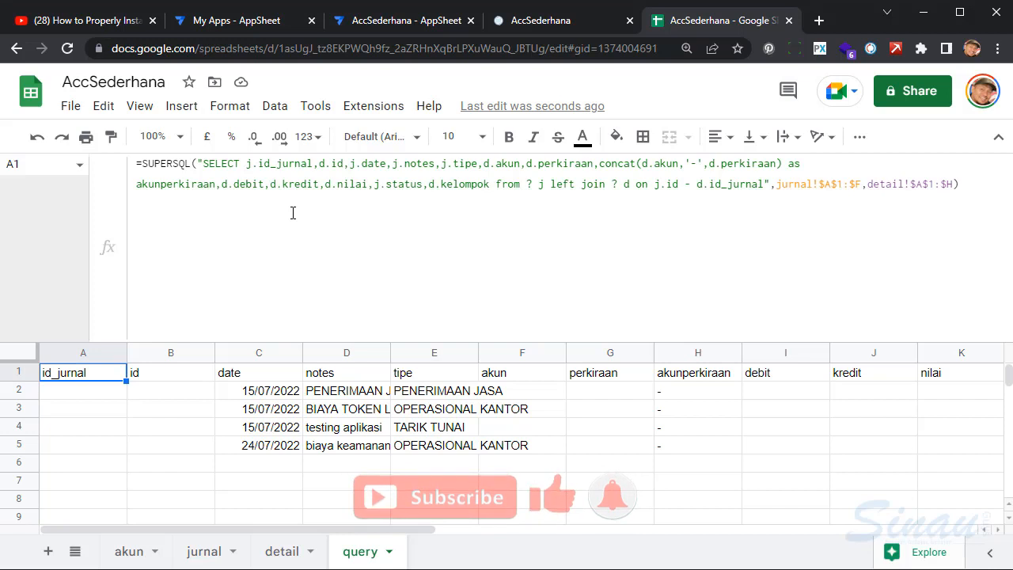
- Fit the widths of the date and tipe columns on the query sheet to their contents
{"action": "left_click_drag", "start_coordinate": [301, 351], "coordinate": [302, 351]}
{"action": "double_click", "coordinate": [301, 351]}
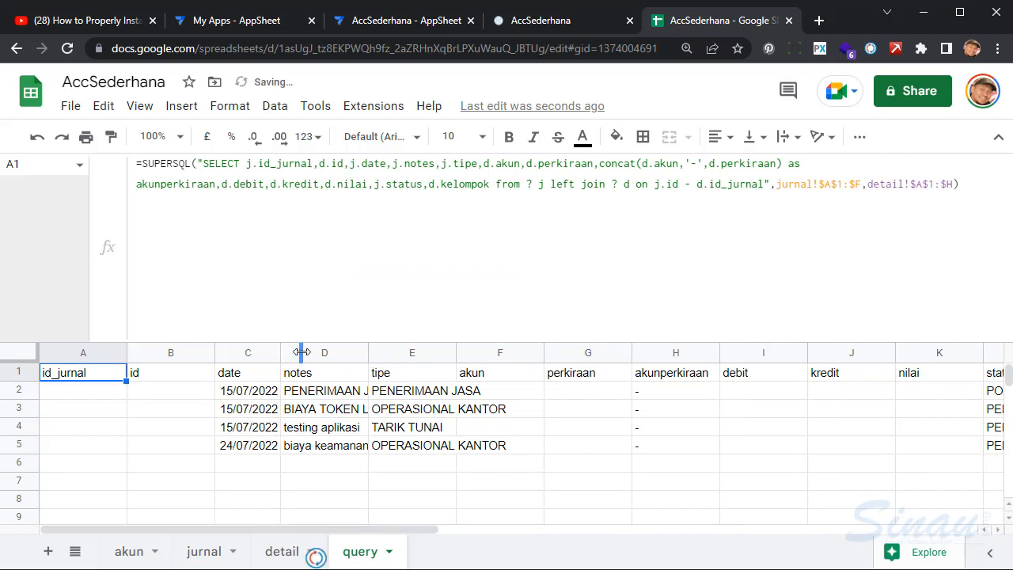
{"action": "left_click_drag", "start_coordinate": [453, 351], "coordinate": [453, 351]}
{"action": "double_click", "coordinate": [453, 352]}
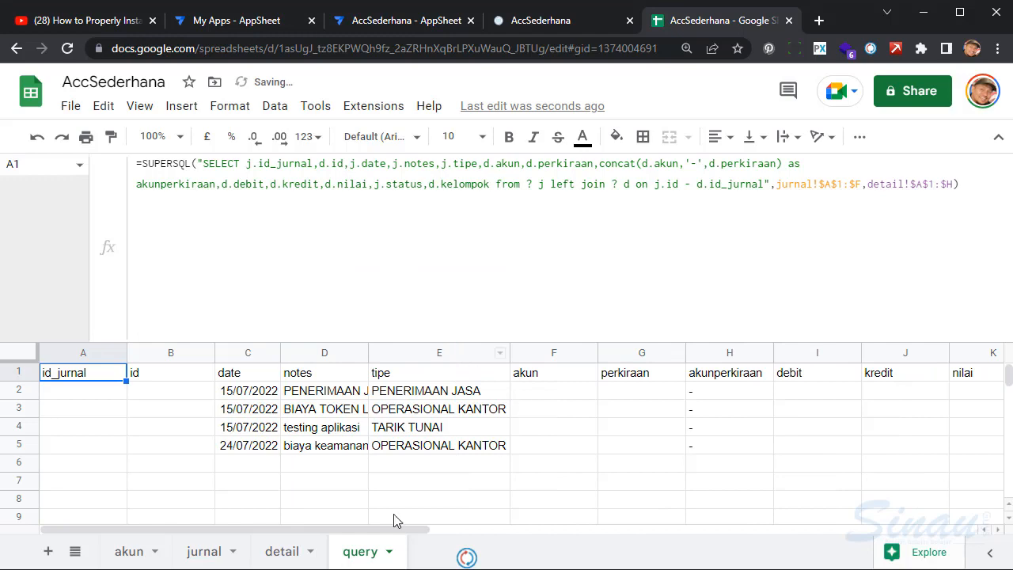
- Replace the minus sign in the formula's join condition with an equals sign, making it j.id = d.id_jurnal
{"action": "left_click", "coordinate": [269, 554]}
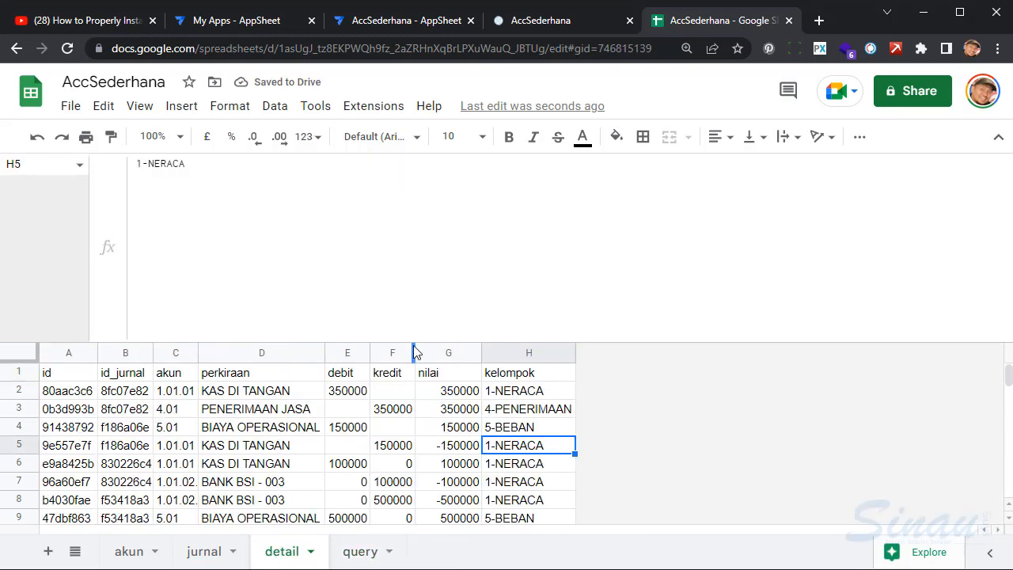
{"action": "left_click", "coordinate": [178, 375]}
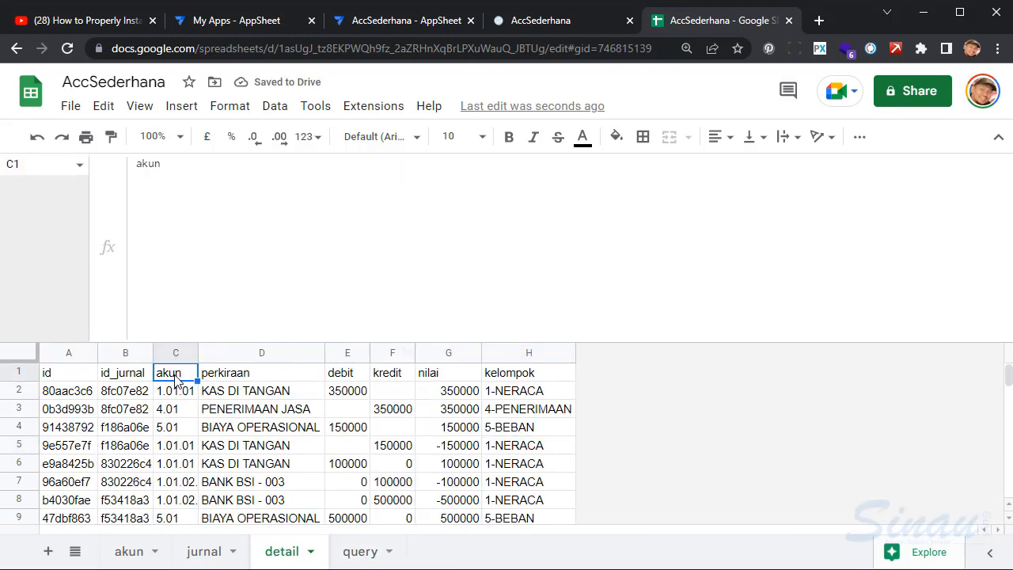
{"action": "key", "text": "Return"}
{"action": "key", "text": "Escape"}
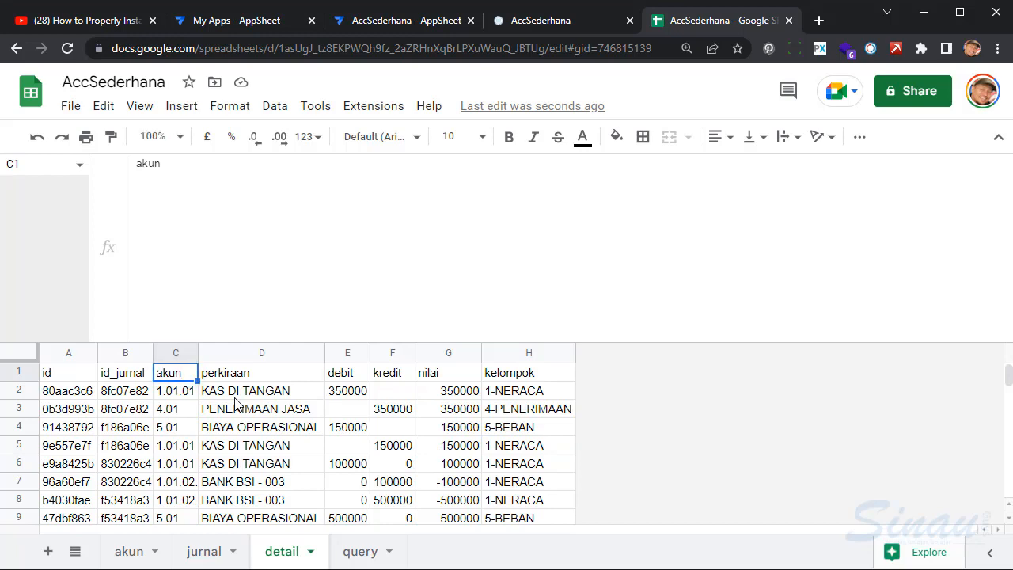
{"action": "left_click", "coordinate": [360, 552]}
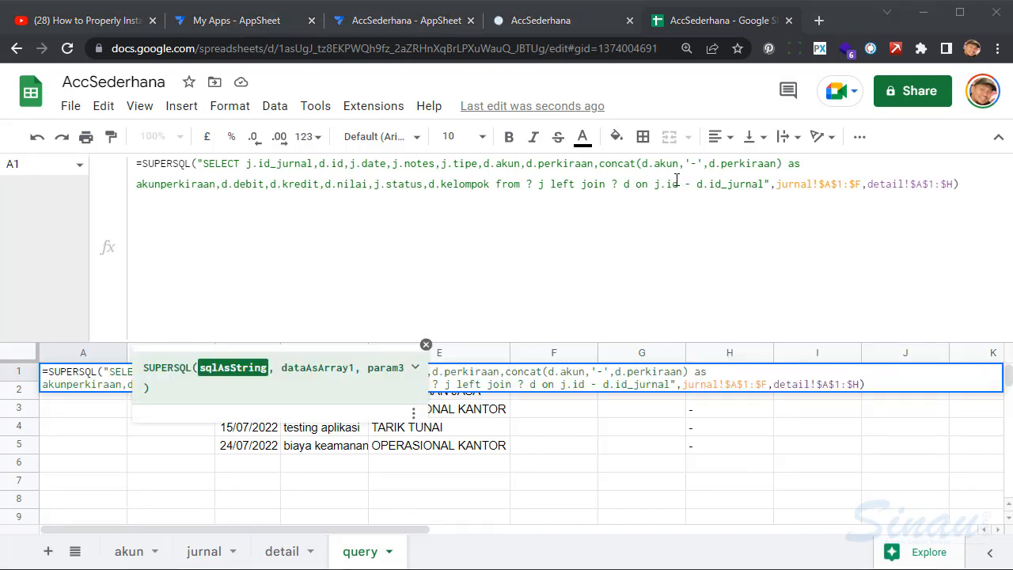
{"action": "left_click", "coordinate": [676, 181]}
{"action": "double_click", "coordinate": [687, 184]}
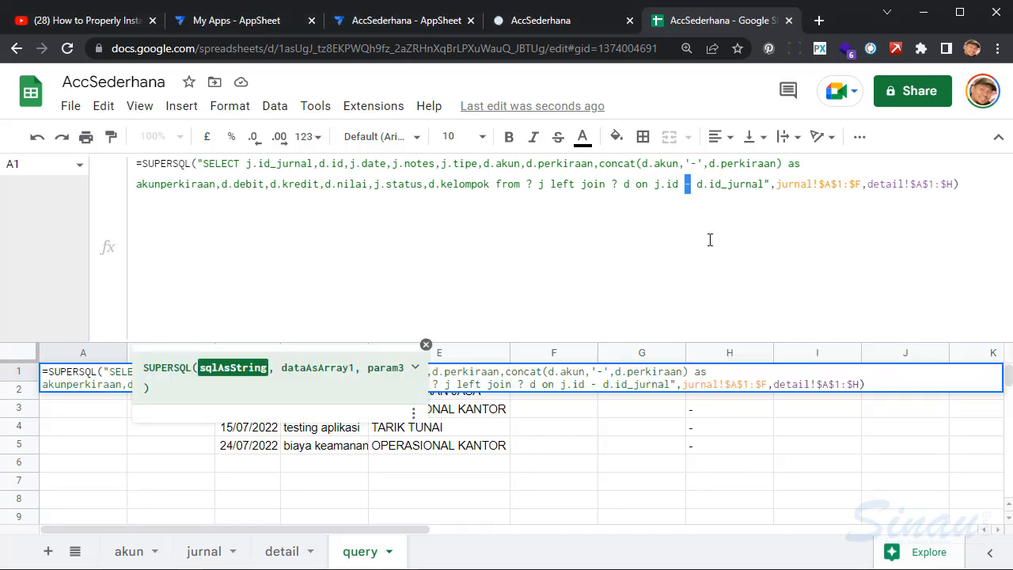
{"action": "type", "text": "="}
{"action": "key", "text": "Return"}
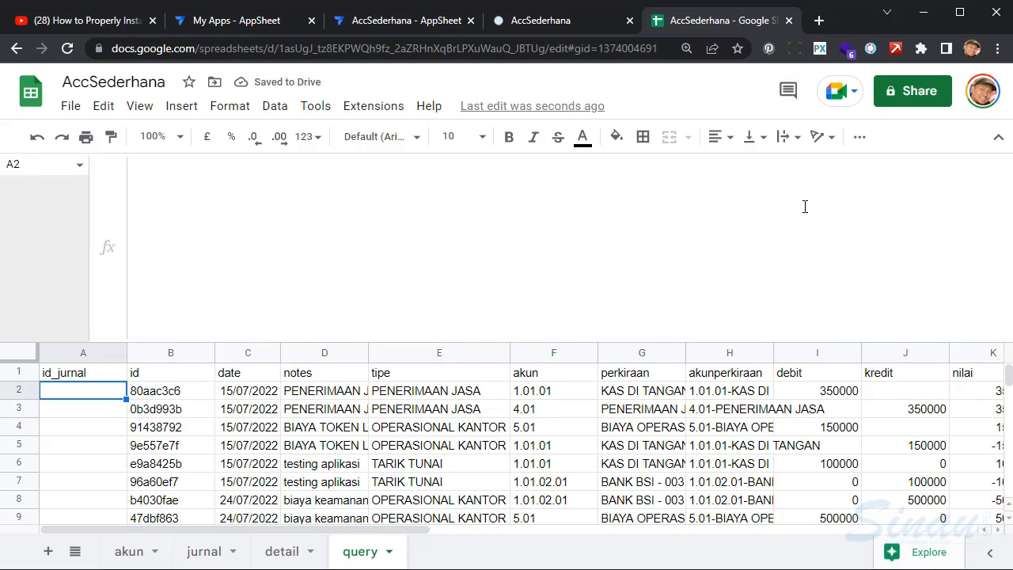
- Change the first selected field in the A1 formula to d.id_jurnal and shrink the formula bar to one line
{"action": "left_click", "coordinate": [100, 377]}
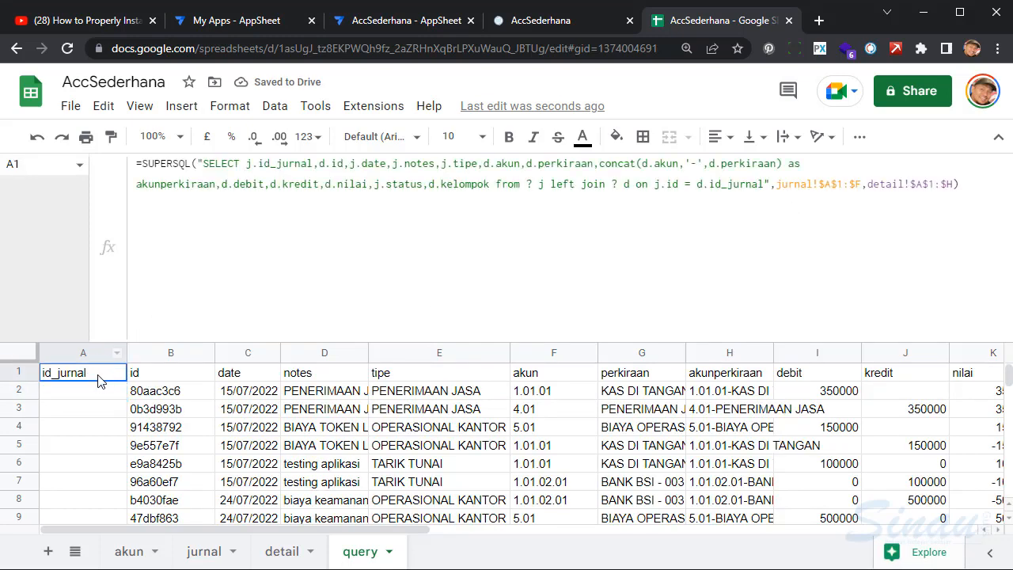
{"action": "left_click", "coordinate": [251, 166]}
{"action": "key", "text": "Return"}
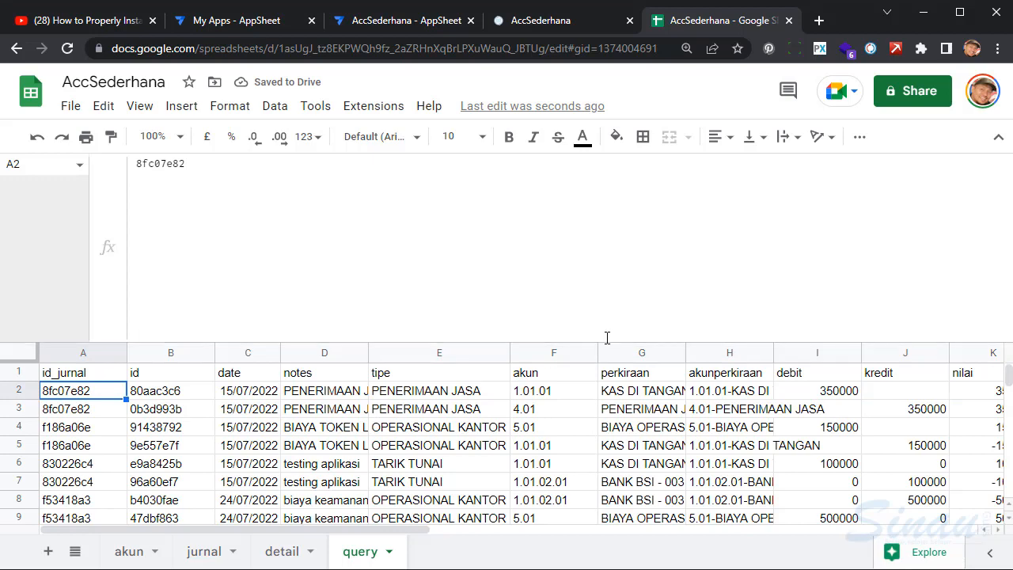
{"action": "left_click_drag", "start_coordinate": [606, 341], "coordinate": [624, 169]}
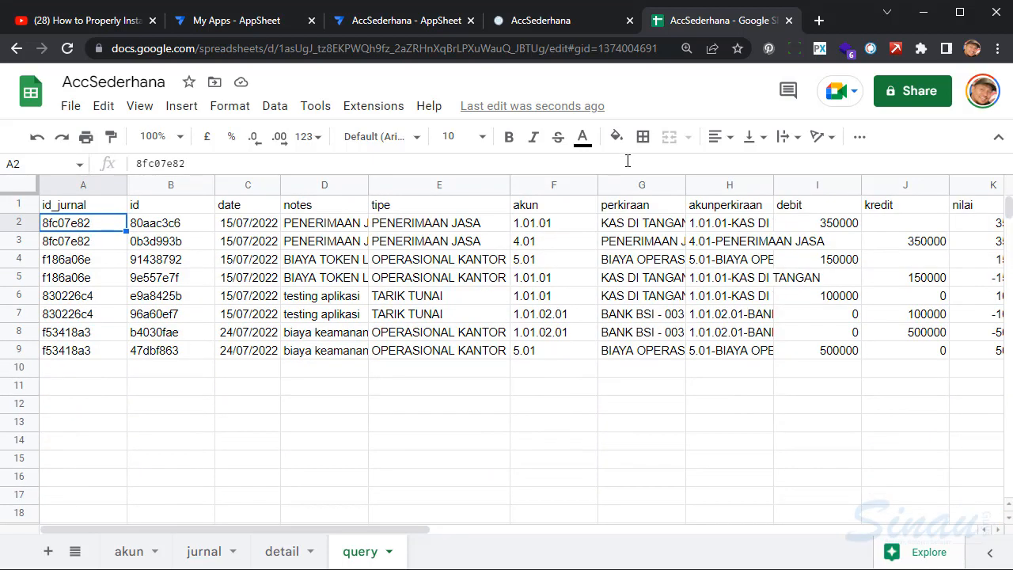
- Select cell A1 on the query sheet to view its SUPERSQL formula above the joined data
{"action": "left_click", "coordinate": [395, 336]}
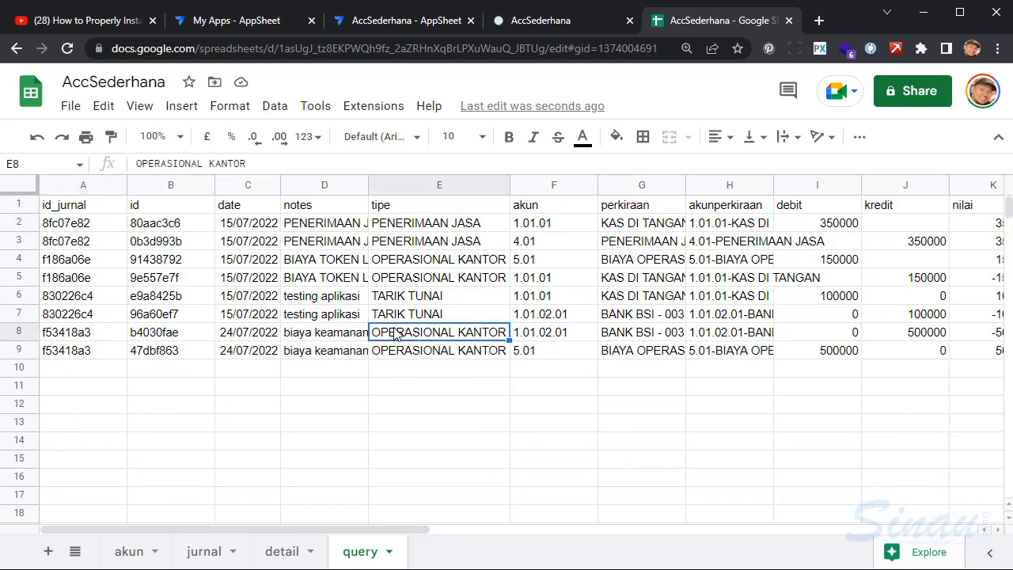
{"action": "key", "text": "Left"}
{"action": "key", "text": "Left"}
{"action": "key", "text": "Left"}
{"action": "key", "text": "Left"}
{"action": "key", "text": "Up"}
{"action": "key", "text": "Up"}
{"action": "key", "text": "Up"}
{"action": "key", "text": "Up"}
{"action": "key", "text": "Up"}
{"action": "key", "text": "Up"}
{"action": "key", "text": "Up"}
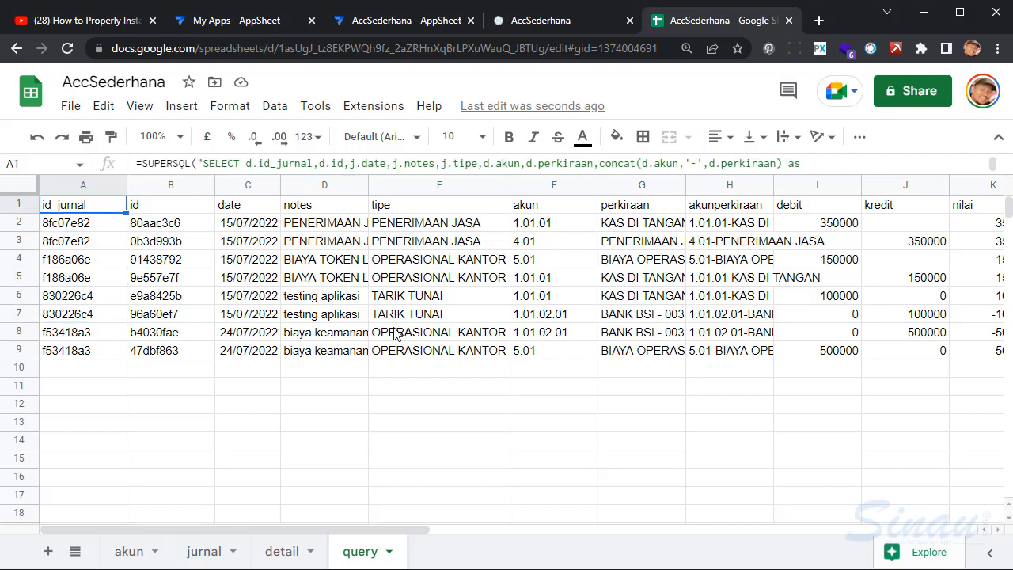
- Step through the header row of the query sheet from id_jurnal across the joined columns and back to cell A1
{"action": "key", "text": "Right"}
{"action": "key", "text": "Right"}
{"action": "key", "text": "Right"}
{"action": "key", "text": "Right"}
{"action": "key", "text": "Right"}
{"action": "key", "text": "Right"}
{"action": "key", "text": "Right"}
{"action": "key", "text": "Right"}
{"action": "key", "text": "Right"}
{"action": "key", "text": "Right"}
{"action": "key", "text": "Right"}
{"action": "key", "text": "Right"}
{"action": "key", "text": "Right"}
{"action": "key", "text": "Right"}
{"action": "key", "text": "Right"}
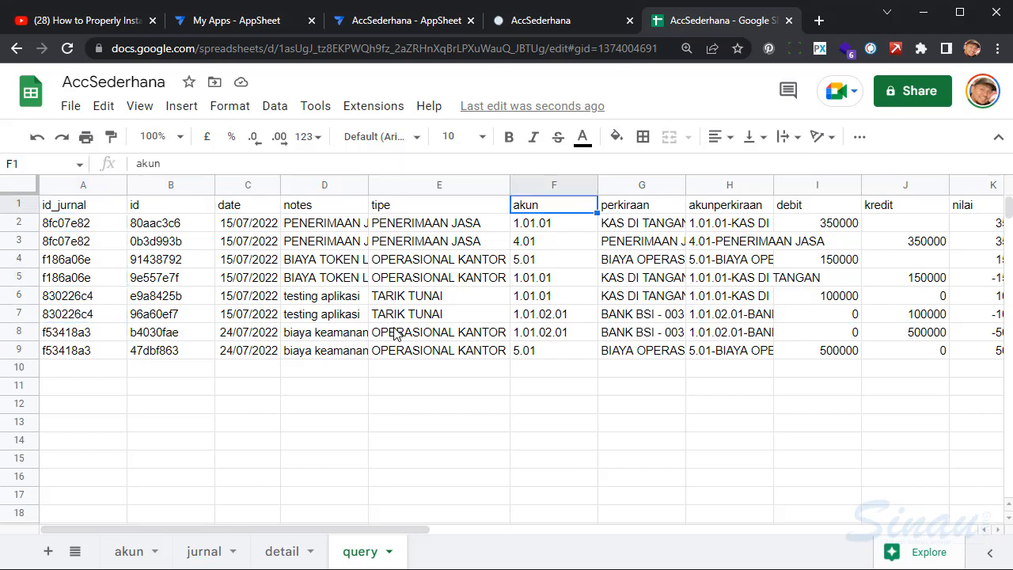
{"action": "key", "text": "Left"}
{"action": "key", "text": "Left"}
{"action": "key", "text": "Left"}
{"action": "key", "text": "Left"}
{"action": "key", "text": "Left"}
{"action": "key", "text": "Left"}
{"action": "key", "text": "Left"}
{"action": "key", "text": "Left"}
{"action": "key", "text": "Left"}
{"action": "key", "text": "Left"}
{"action": "key", "text": "Left"}
{"action": "key", "text": "Left"}
{"action": "key", "text": "Left"}
{"action": "key", "text": "Left"}
{"action": "key", "text": "Left"}
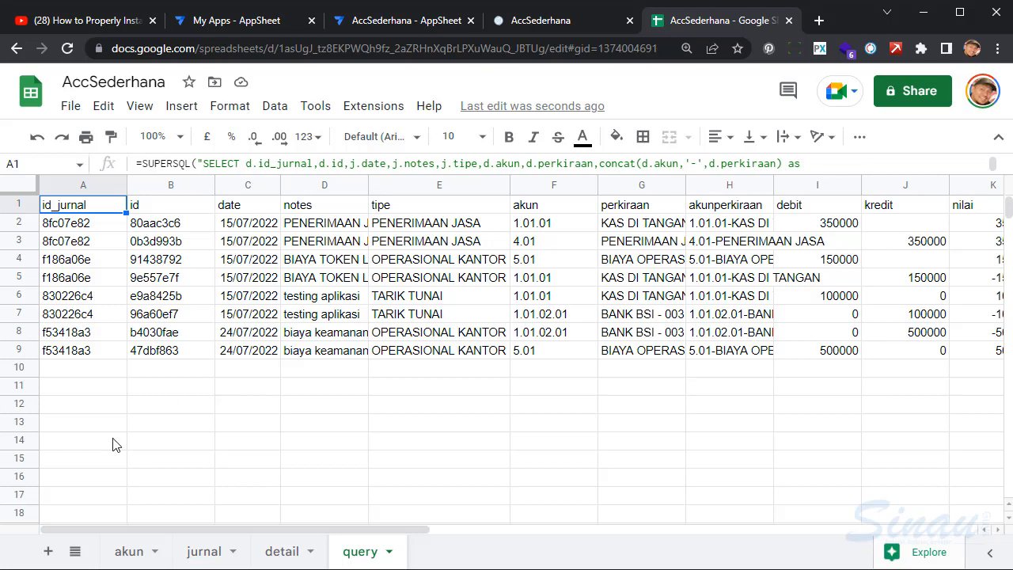
- Enter the test text "aldk" in cell E9, inside the SUPERSQL formula's output range
{"action": "left_click", "coordinate": [386, 386]}
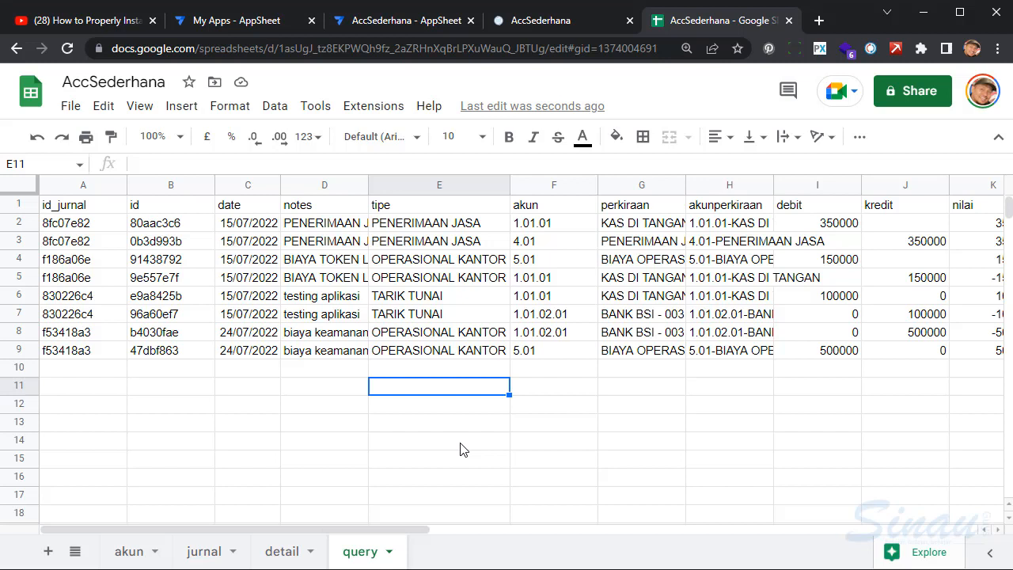
{"action": "key", "text": "Return"}
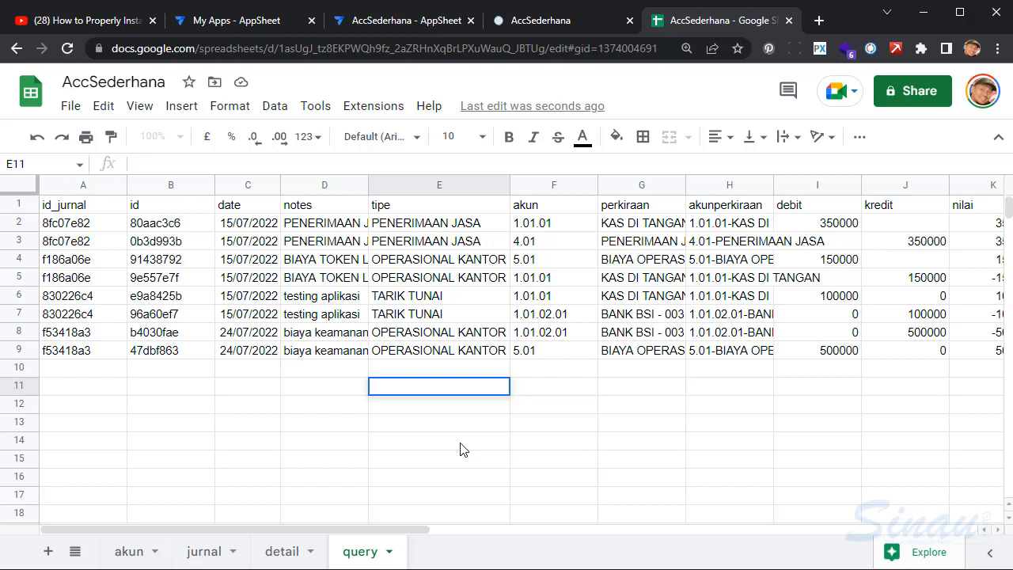
{"action": "key", "text": "Return"}
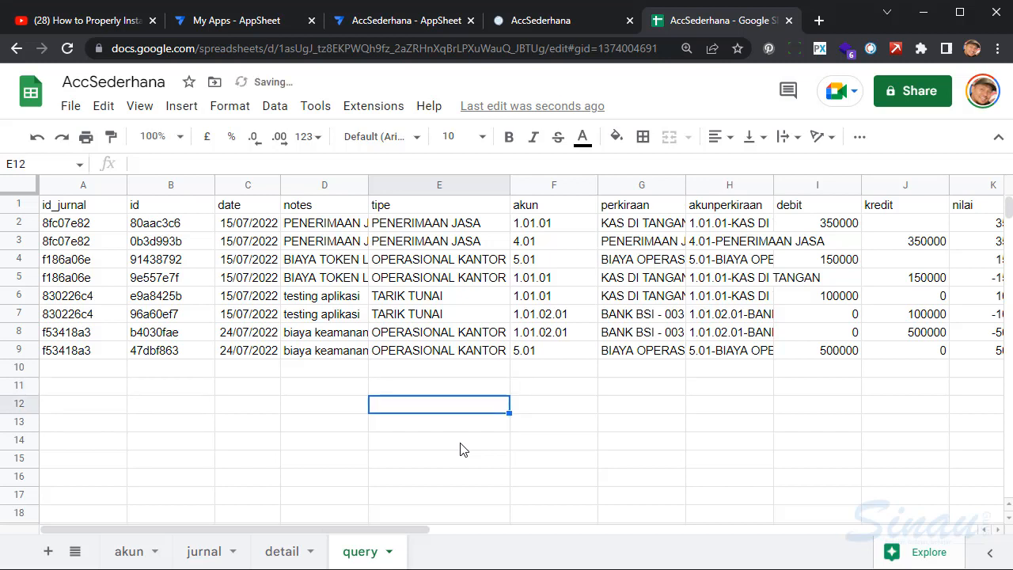
{"action": "key", "text": "Up"}
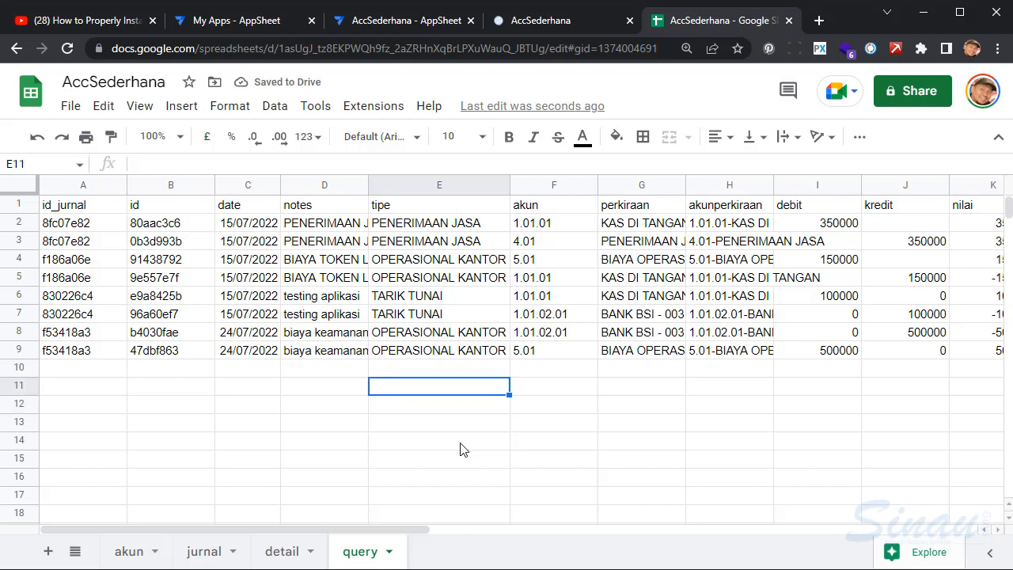
{"action": "key", "text": "Up"}
{"action": "key", "text": "Up"}
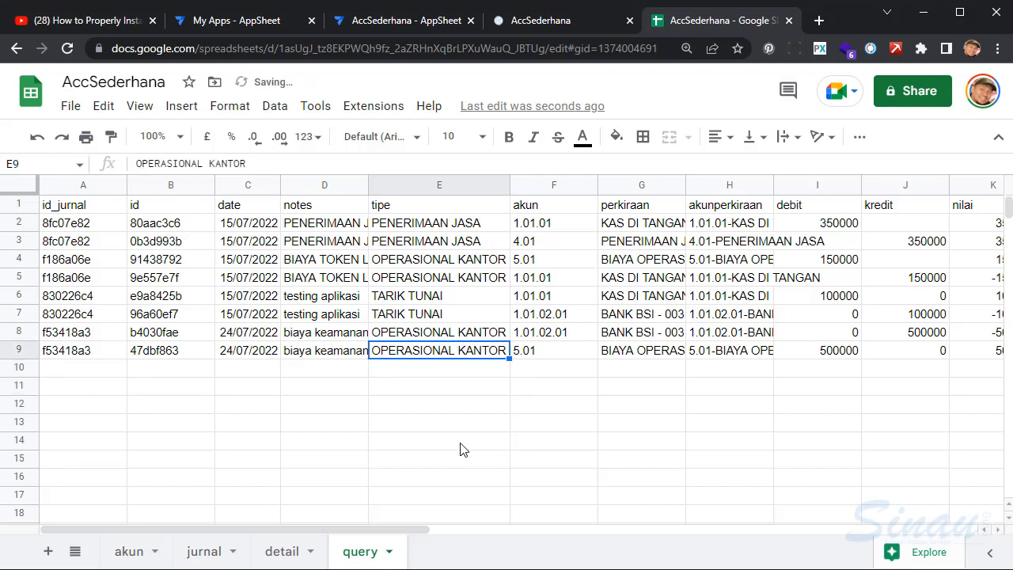
{"action": "type", "text": "aldk"}
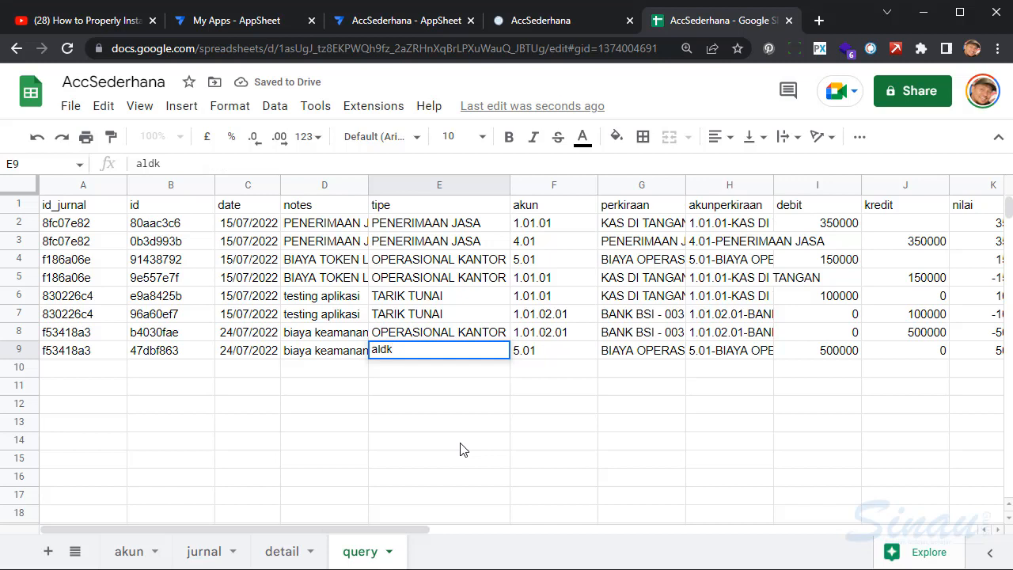
{"action": "key", "text": "Return"}
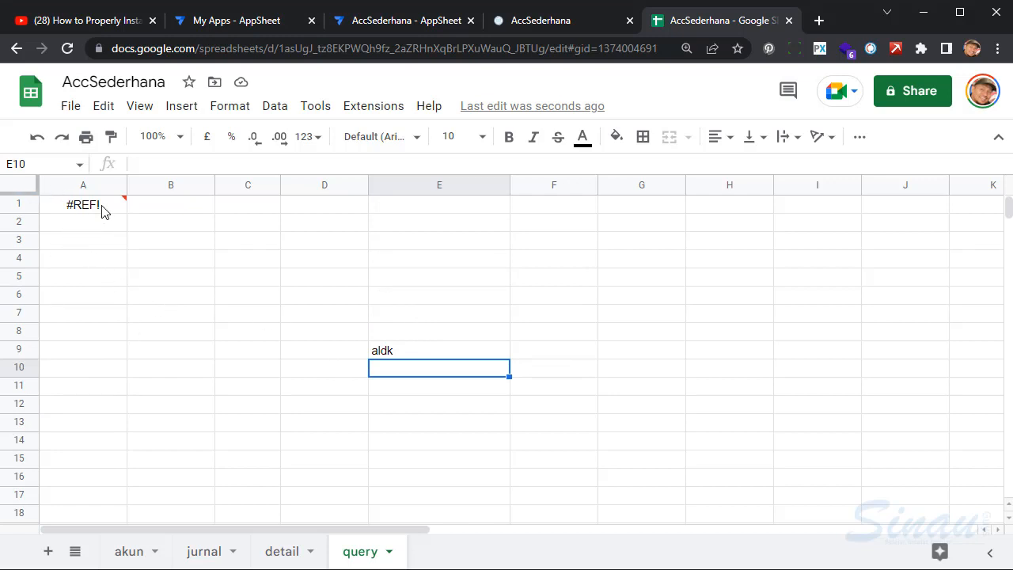
- Read the error on cell A1 and clear the test text from cell E9
{"action": "mouse_move", "coordinate": [109, 208]}
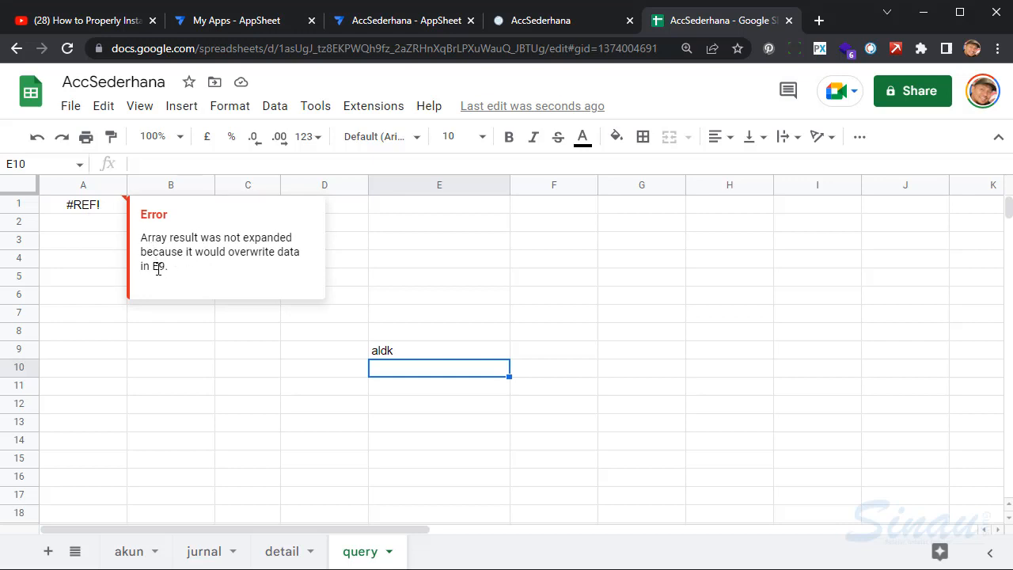
{"action": "left_click", "coordinate": [413, 354]}
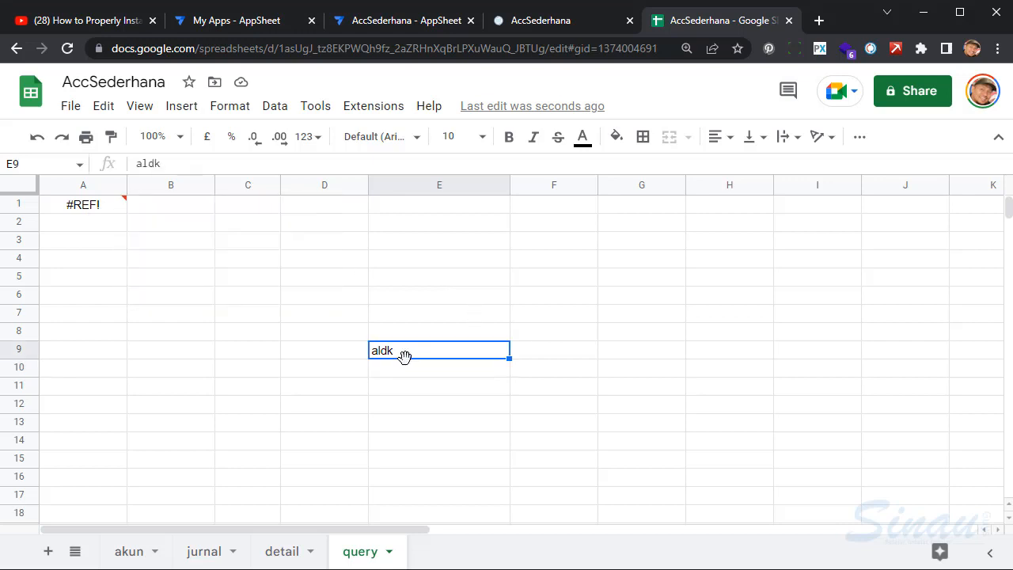
{"action": "key", "text": "Delete"}
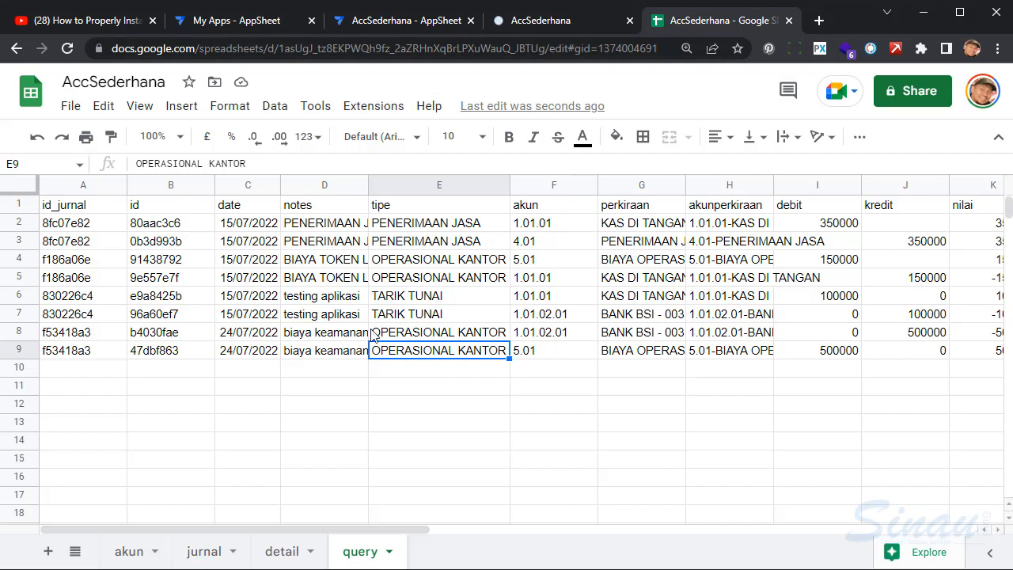
- Fit the perkiraan column's width to its contents and enlarge the formula bar to show the whole A1 formula
{"action": "double_click", "coordinate": [685, 184]}
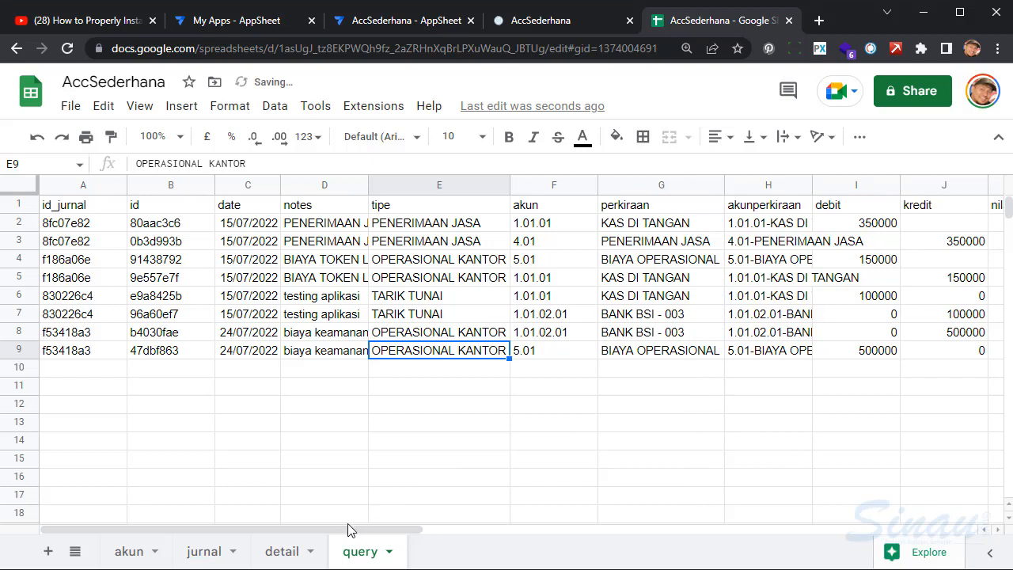
{"action": "left_click_drag", "start_coordinate": [332, 525], "coordinate": [265, 525]}
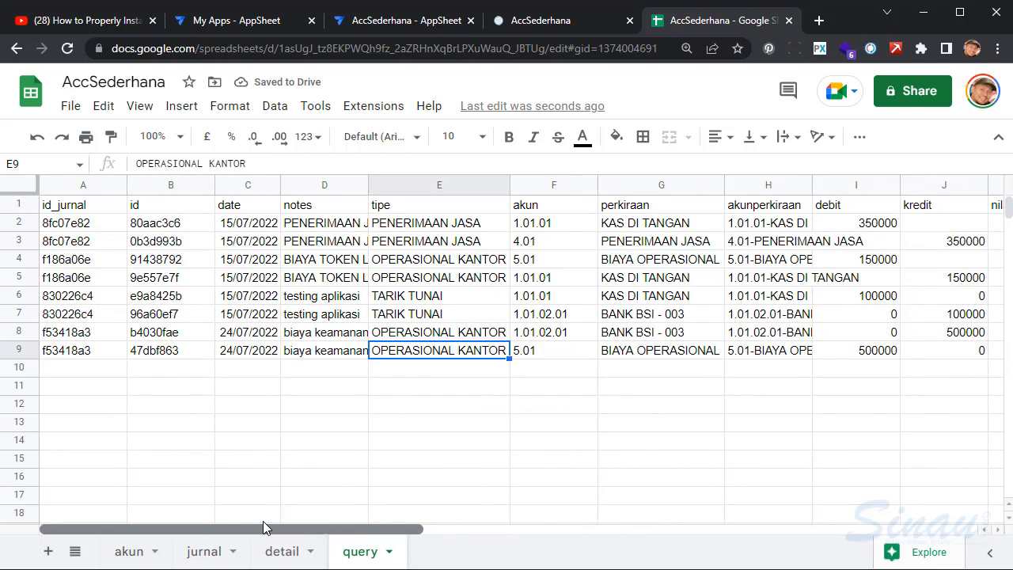
{"action": "left_click", "coordinate": [74, 210]}
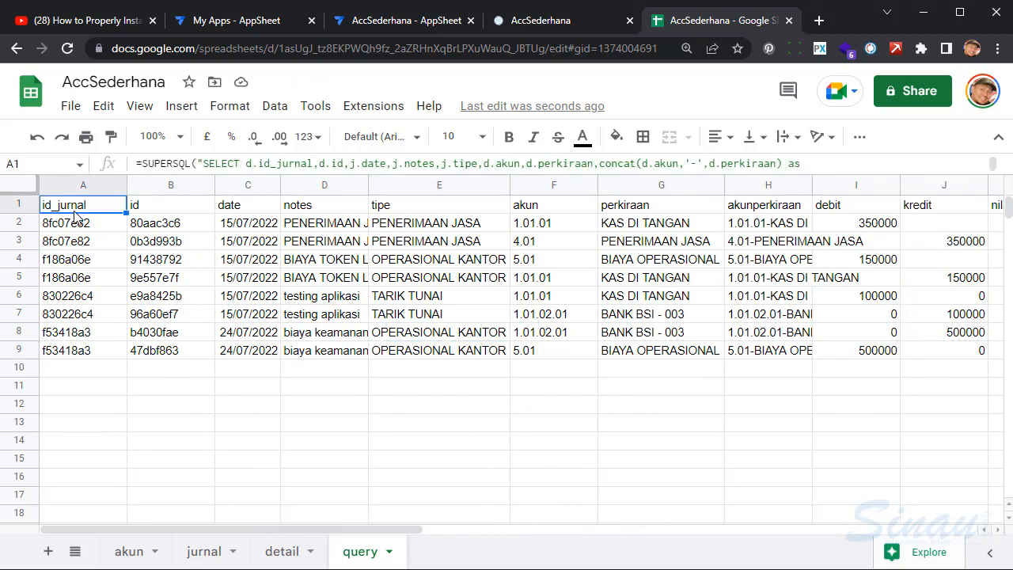
{"action": "left_click", "coordinate": [853, 166]}
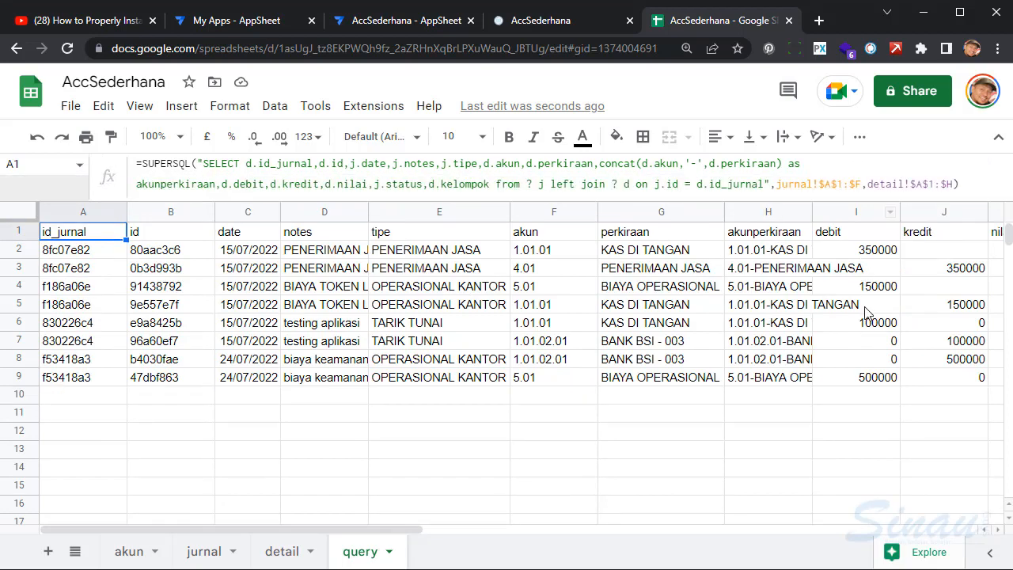
{"action": "left_click_drag", "start_coordinate": [865, 307], "coordinate": [867, 257]}
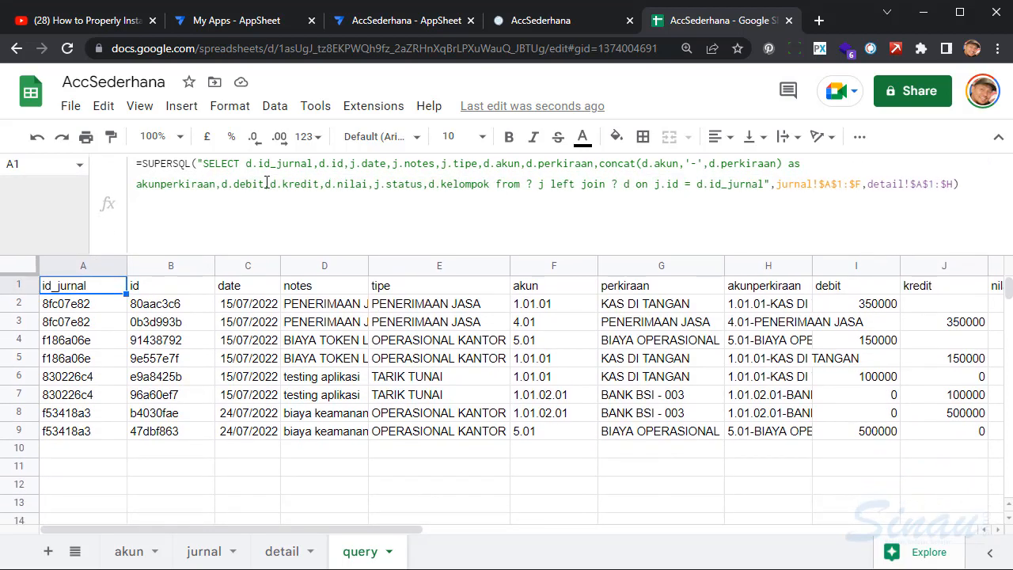
- Examine the first selected fields of the A1 formula, from d.id_jurnal through j.date and the fields after it
{"action": "left_click", "coordinate": [222, 167]}
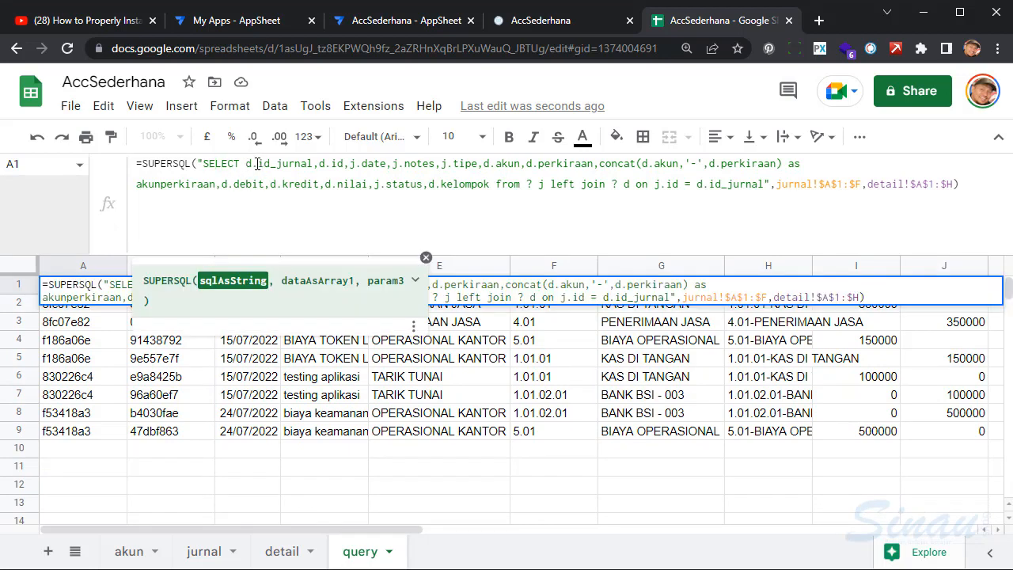
{"action": "left_click_drag", "start_coordinate": [246, 164], "coordinate": [314, 168]}
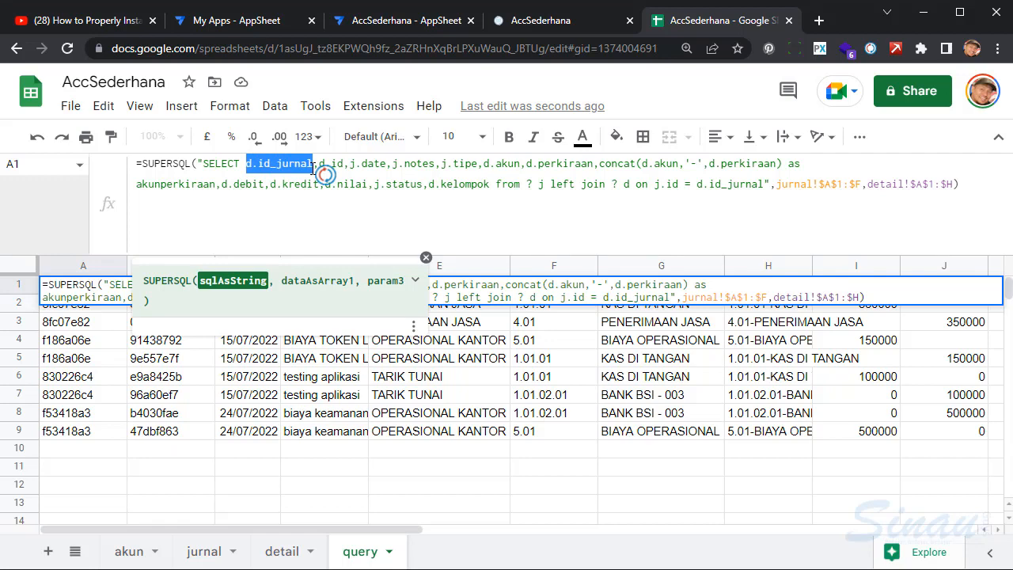
{"action": "left_click", "coordinate": [364, 175]}
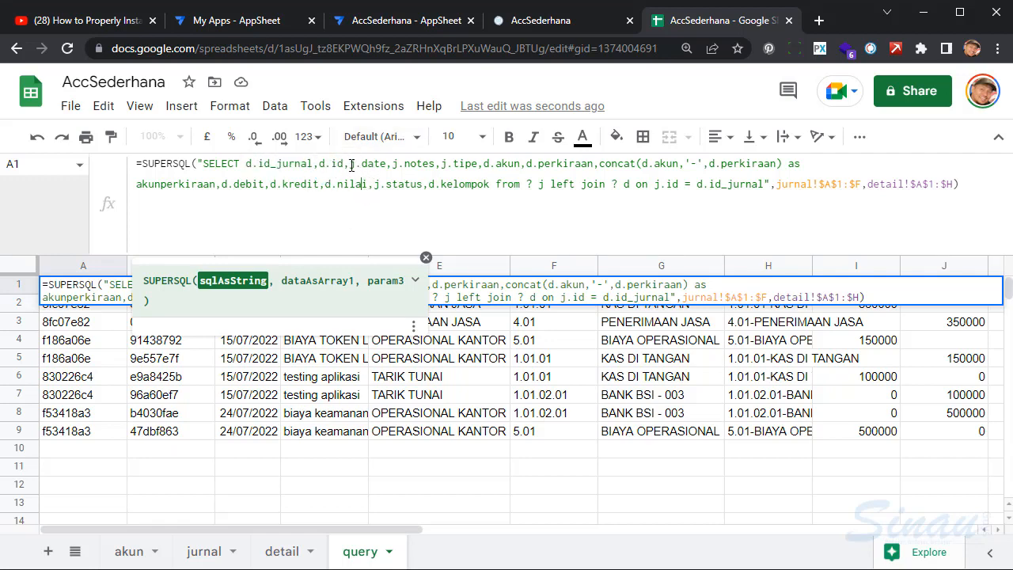
{"action": "left_click_drag", "start_coordinate": [353, 164], "coordinate": [386, 164]}
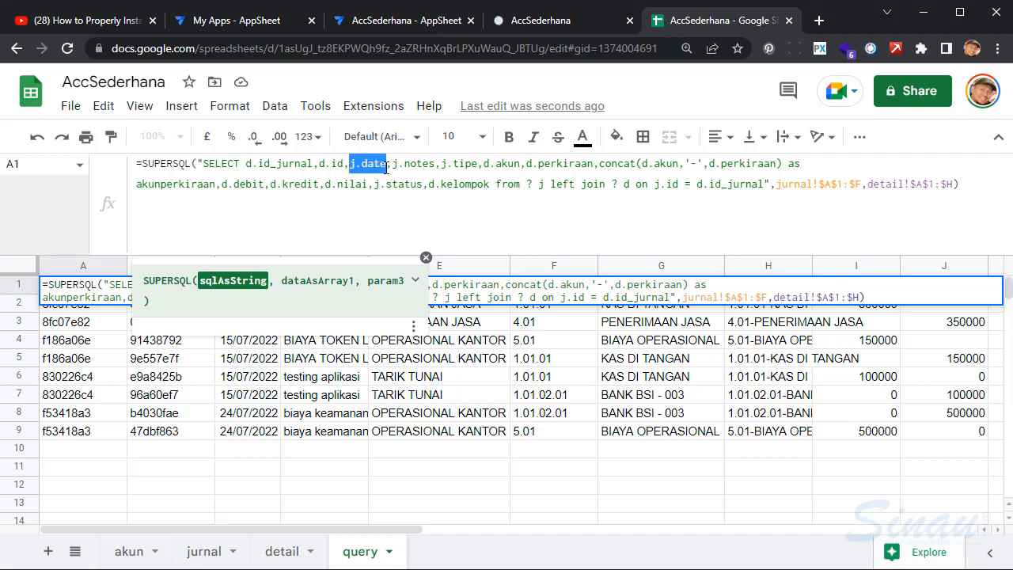
{"action": "left_click", "coordinate": [437, 165]}
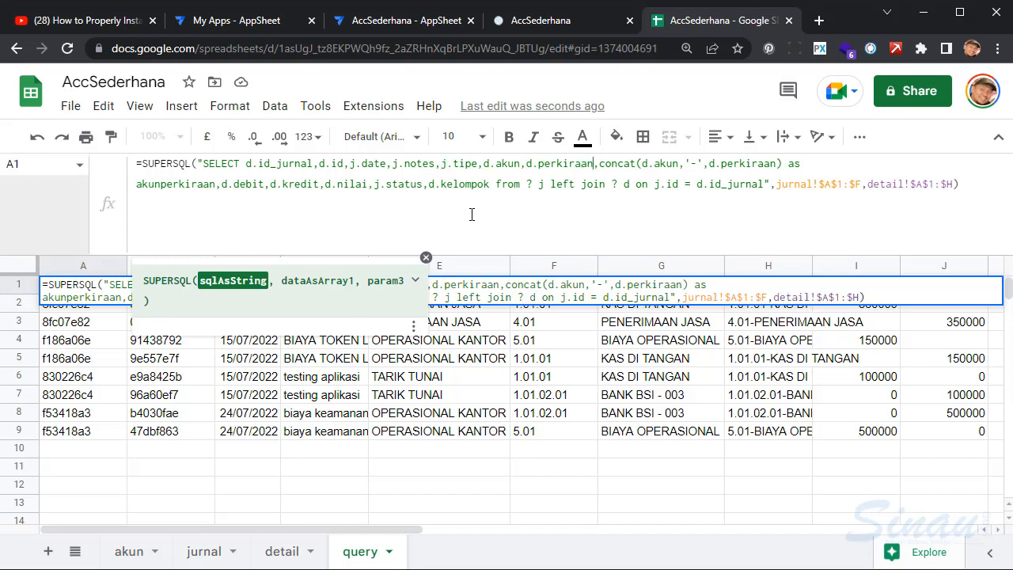
- Examine the concat(d.akun,'-',d.perkiraan) expression in the A1 formula and compare it with the akunperkiraan values in column H
{"action": "key", "text": "shift+Right"}
{"action": "key", "text": "shift+Right"}
{"action": "key", "text": "shift+Right"}
{"action": "key", "text": "shift+Right"}
{"action": "key", "text": "shift+Right"}
{"action": "key", "text": "shift+Right"}
{"action": "key", "text": "shift+Right"}
{"action": "key", "text": "shift+Right"}
{"action": "key", "text": "shift+Right"}
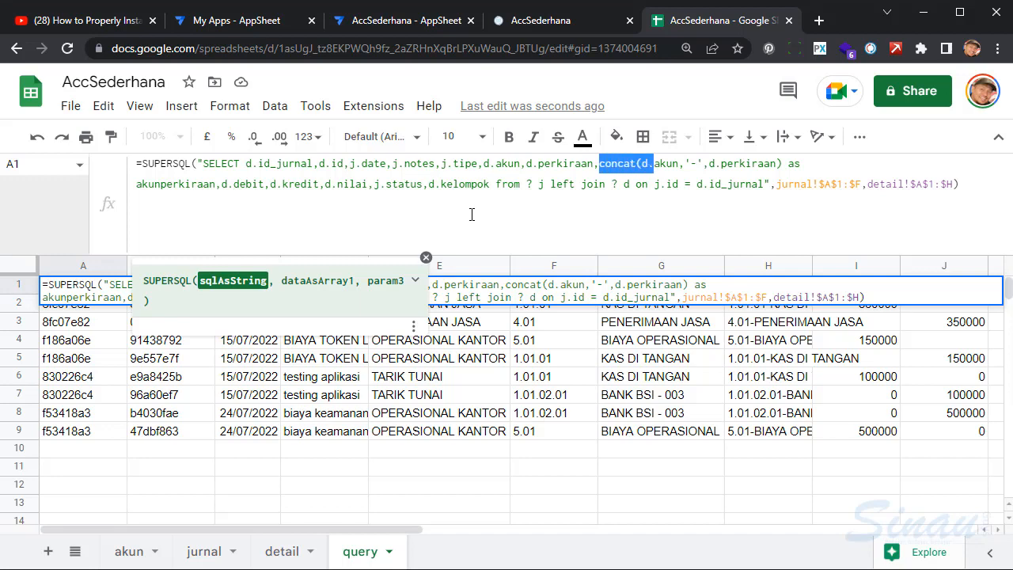
{"action": "key", "text": "Right"}
{"action": "key", "text": "shift+Right"}
{"action": "key", "text": "shift+Right"}
{"action": "key", "text": "shift+Right"}
{"action": "key", "text": "shift+Right"}
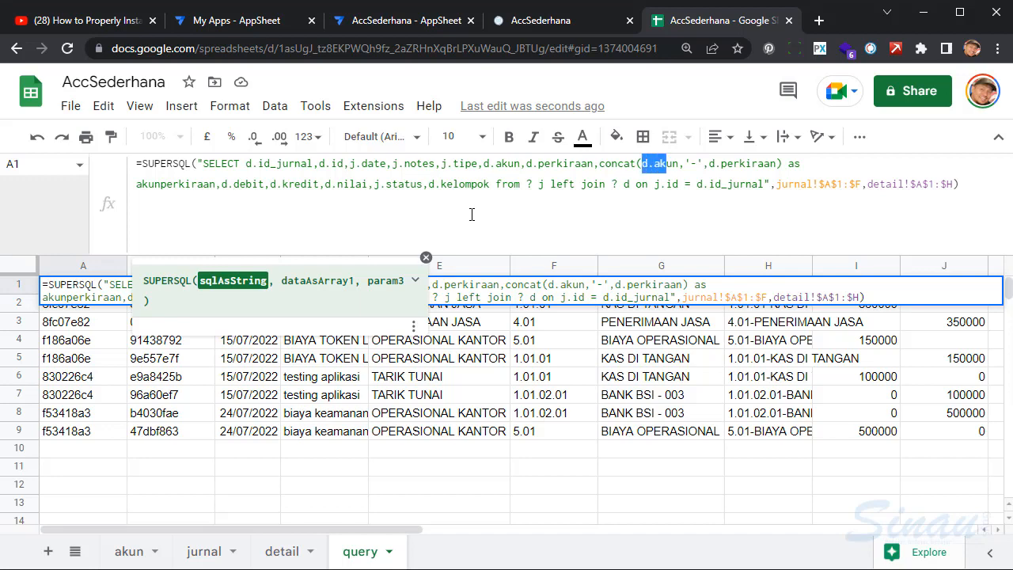
{"action": "key", "text": "Right"}
{"action": "key", "text": "shift+Left"}
{"action": "key", "text": "shift+Left"}
{"action": "key", "text": "shift+Left"}
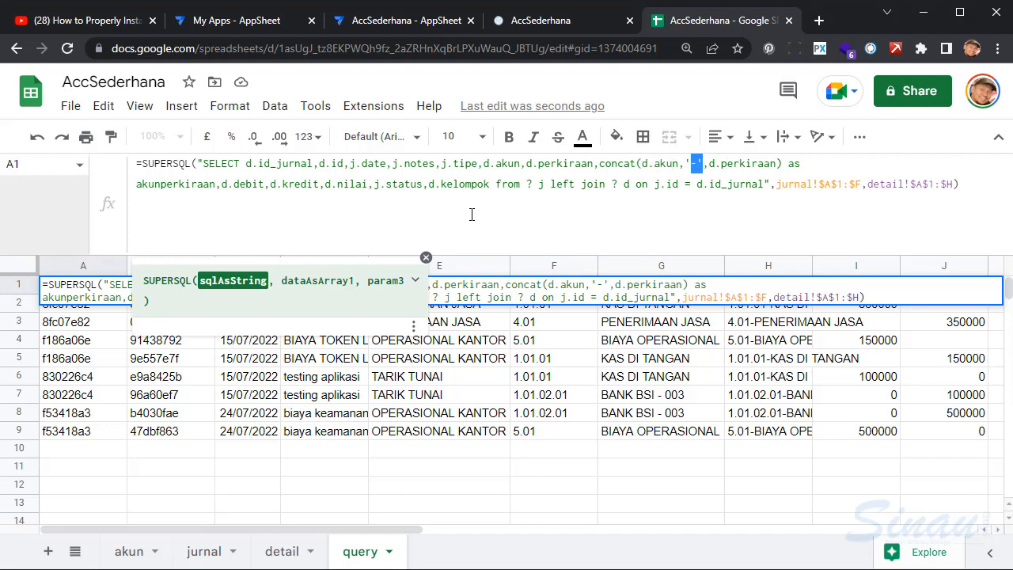
{"action": "key", "text": "Right"}
{"action": "key", "text": "Escape"}
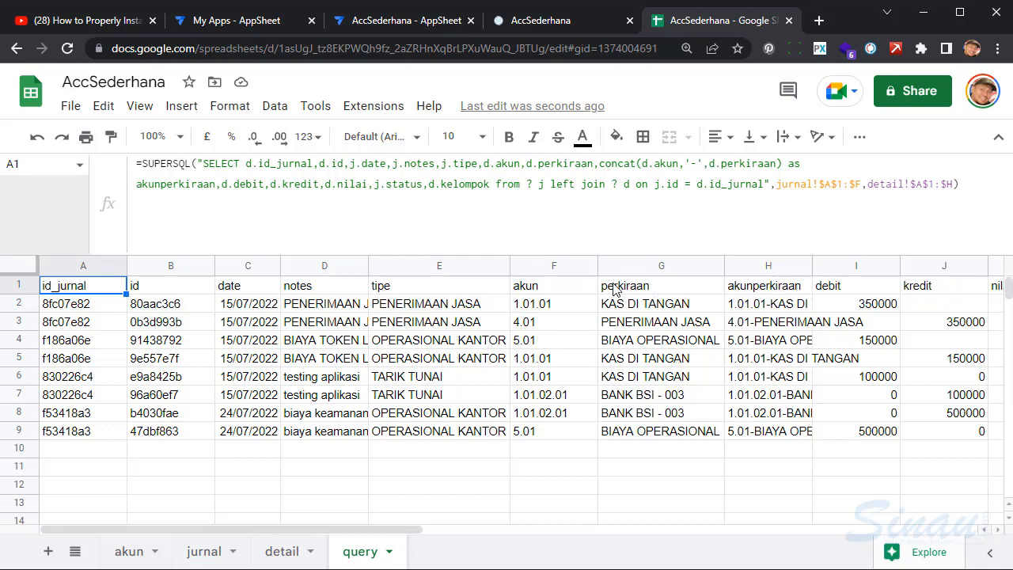
{"action": "left_click", "coordinate": [780, 292]}
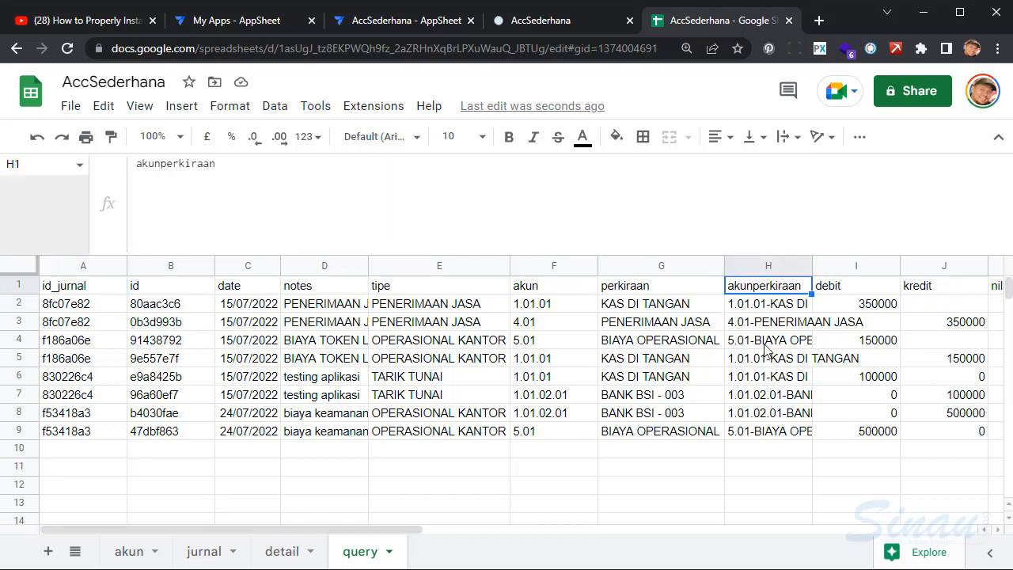
{"action": "left_click", "coordinate": [738, 324]}
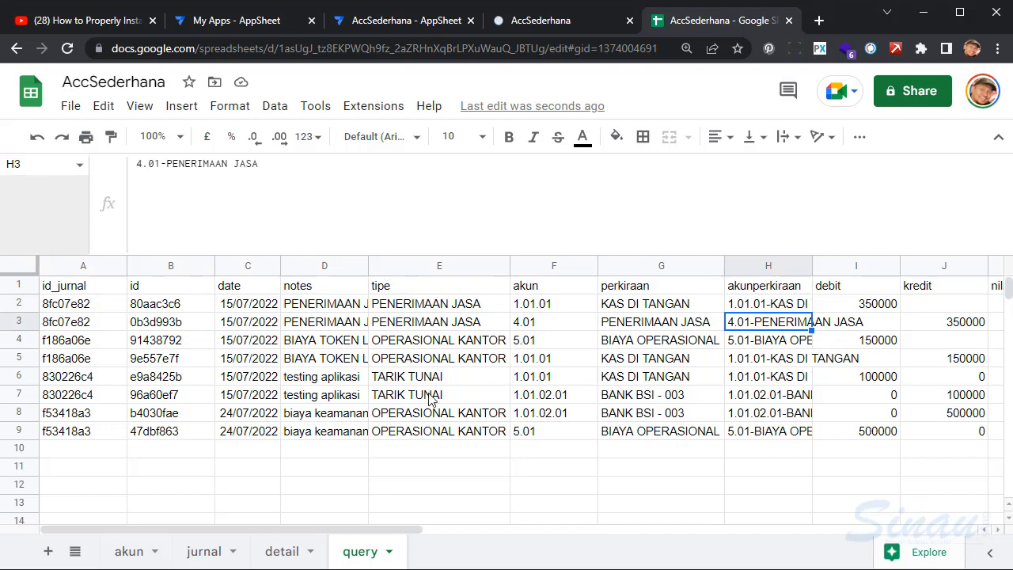
- Examine the remaining selected fields in the A1 formula, from d.debit through d.kelompok
{"action": "left_click", "coordinate": [84, 286]}
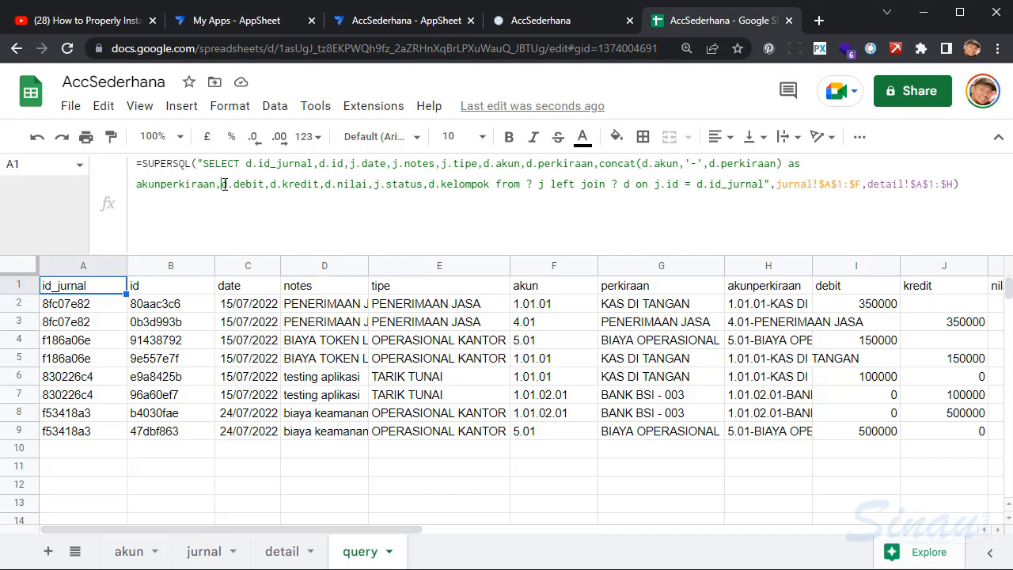
{"action": "left_click_drag", "start_coordinate": [222, 185], "coordinate": [260, 186]}
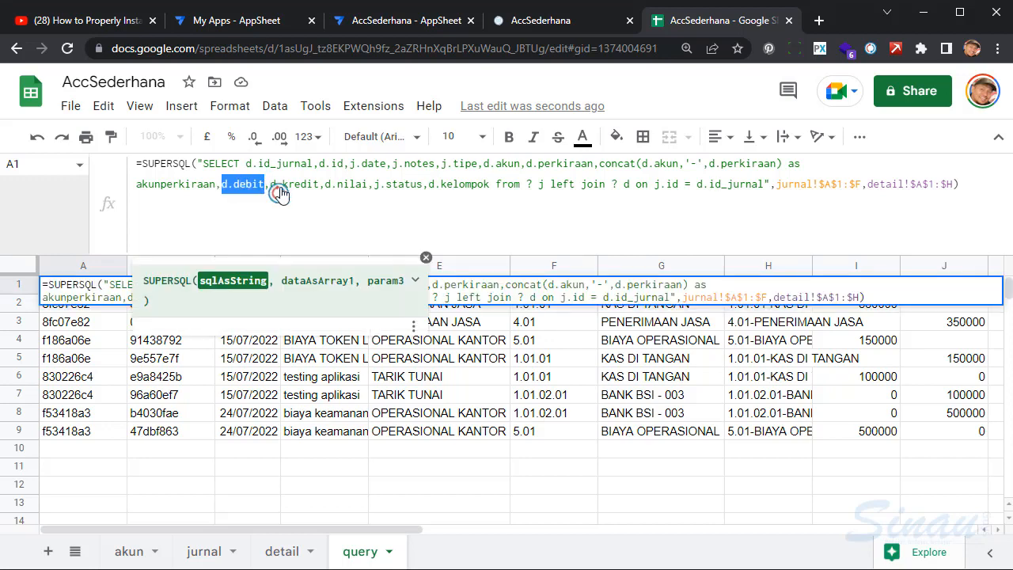
{"action": "left_click", "coordinate": [303, 185]}
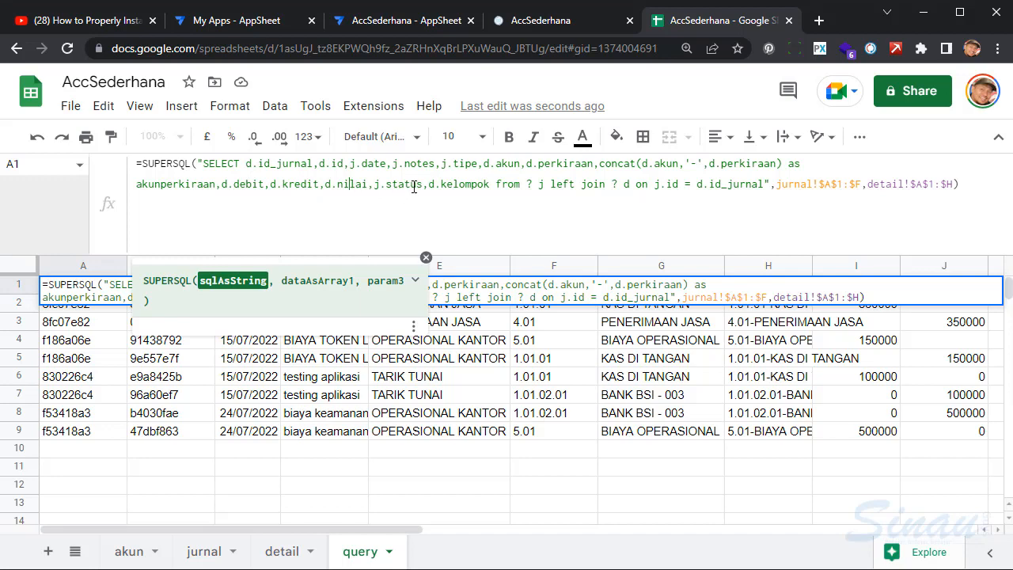
{"action": "left_click", "coordinate": [377, 184]}
{"action": "left_click_drag", "start_coordinate": [429, 184], "coordinate": [447, 185]}
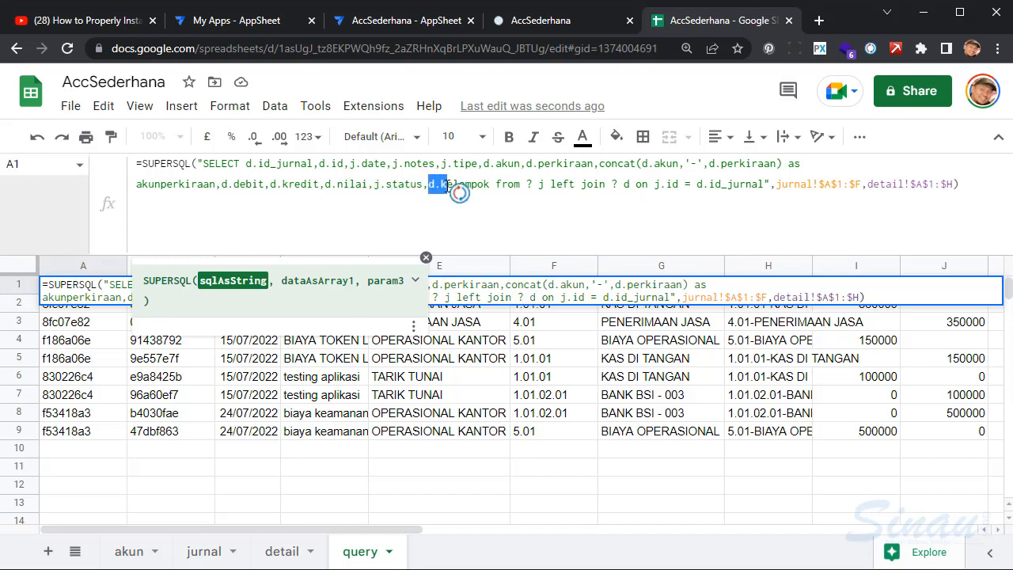
- Examine the from and left join part of the A1 formula, including the condition j.id = d.id_jurnal
{"action": "left_click", "coordinate": [509, 184]}
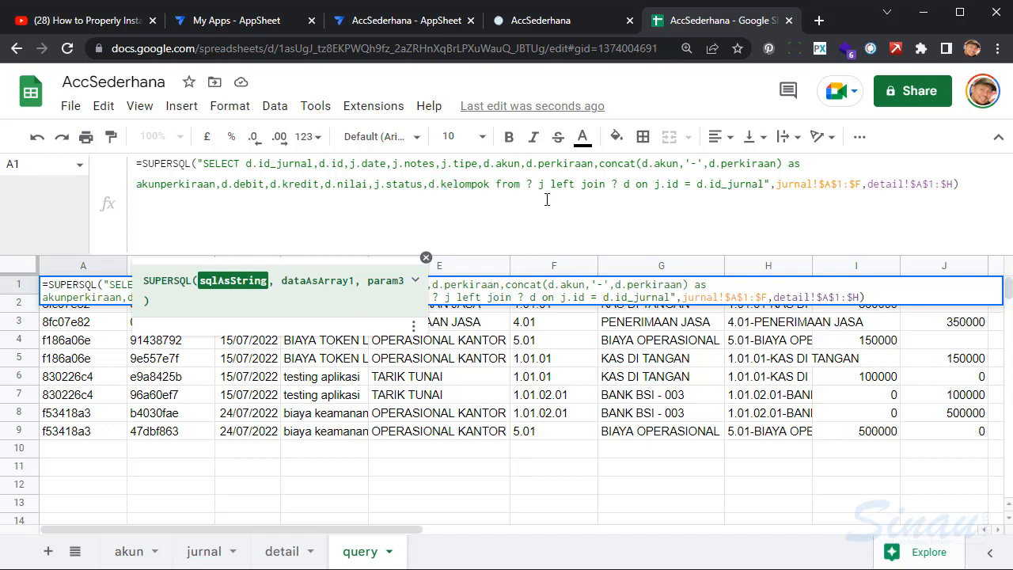
{"action": "double_click", "coordinate": [627, 184]}
{"action": "left_click_drag", "start_coordinate": [655, 184], "coordinate": [685, 188]}
{"action": "left_click", "coordinate": [672, 184]}
{"action": "double_click", "coordinate": [672, 184]}
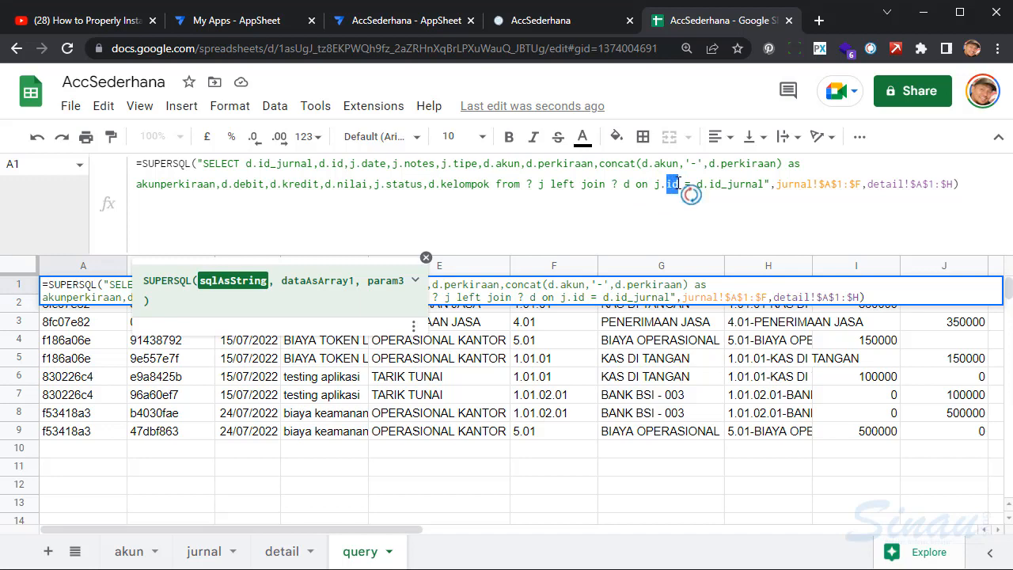
{"action": "left_click_drag", "start_coordinate": [709, 187], "coordinate": [769, 190]}
{"action": "left_click", "coordinate": [726, 202]}
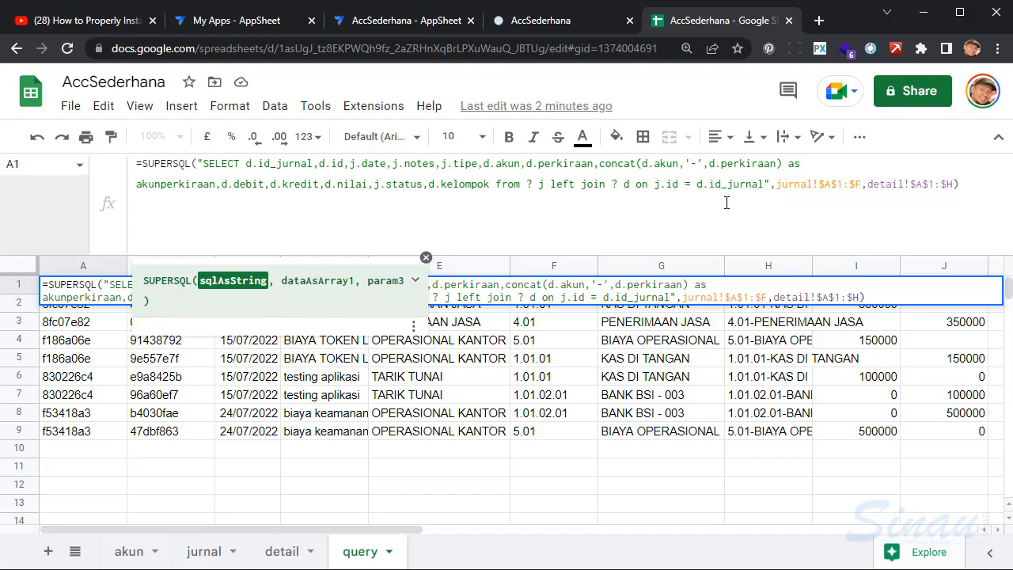
- Compare the id_jurnal column on the detail sheet with the id column on the jurnal sheet as the join keys
{"action": "key", "text": "Escape"}
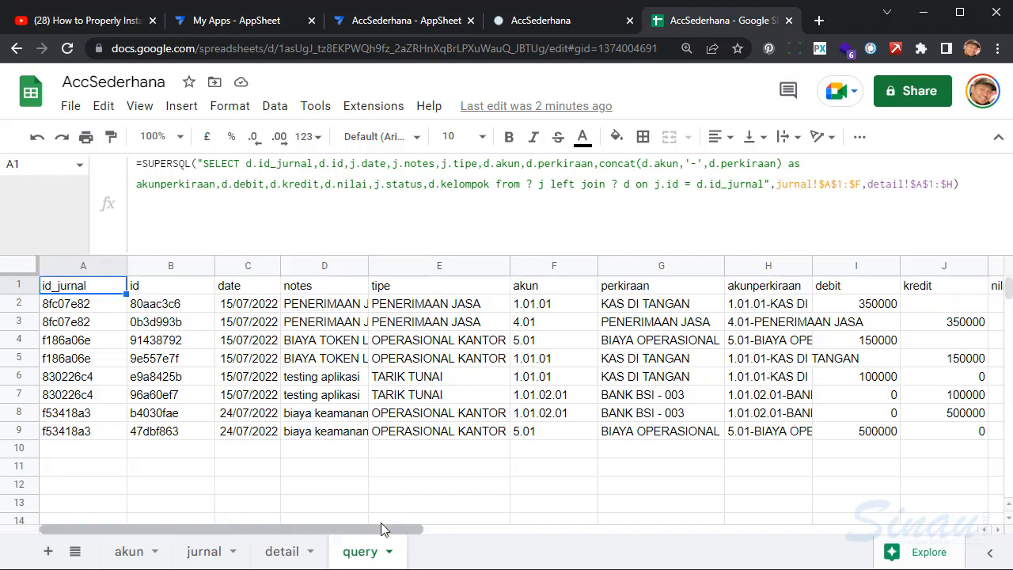
{"action": "left_click", "coordinate": [279, 551]}
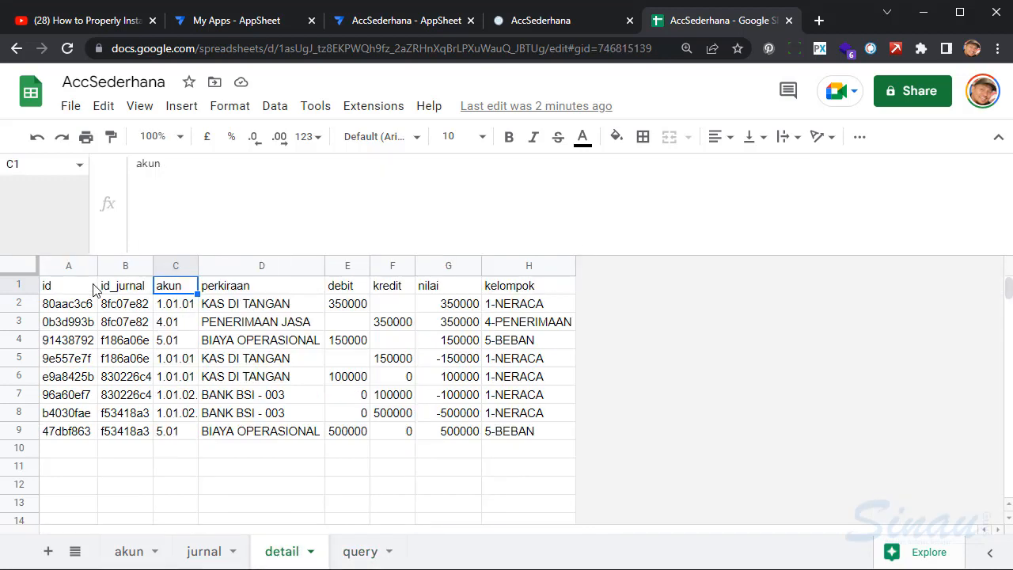
{"action": "left_click", "coordinate": [114, 266]}
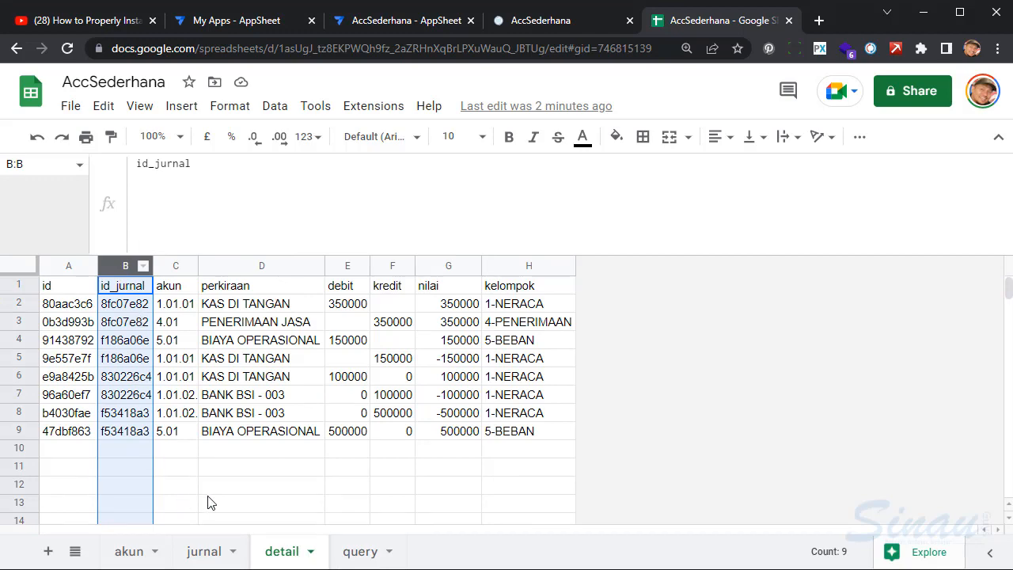
{"action": "left_click", "coordinate": [198, 559]}
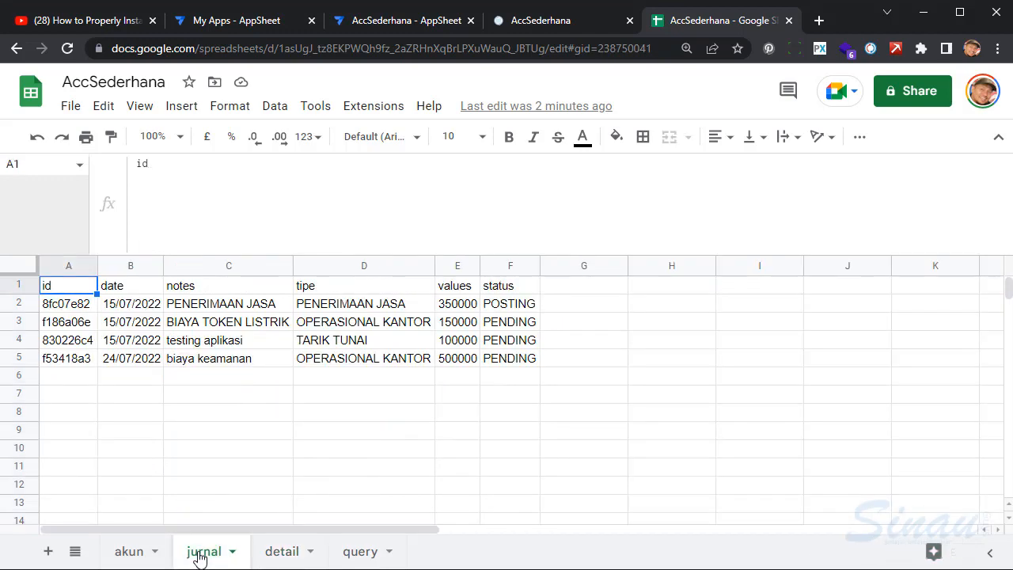
{"action": "left_click", "coordinate": [65, 268]}
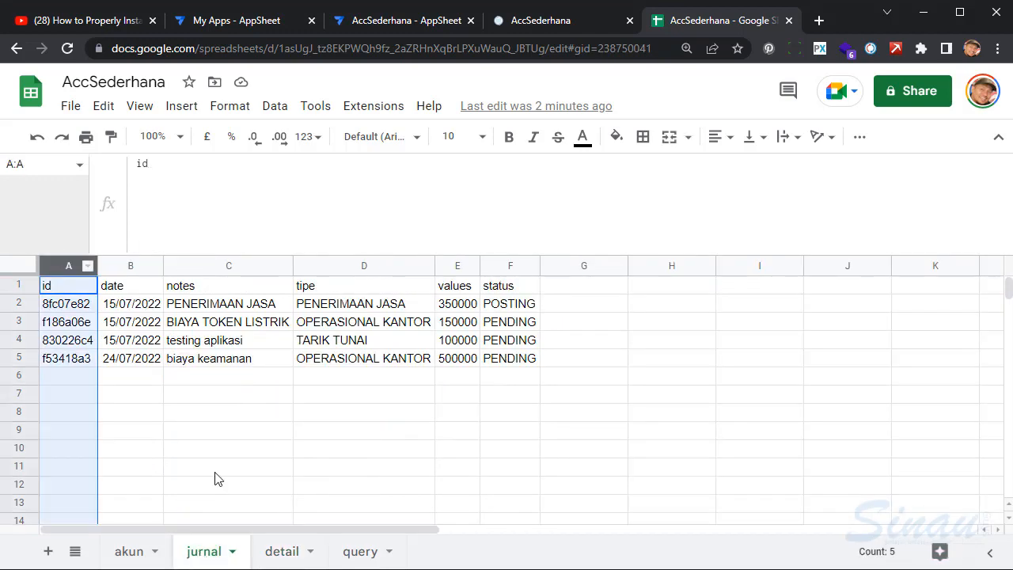
- Examine the data range arguments jurnal!$A$1:$F and detail!$A$1:$H in the A1 formula on the query sheet
{"action": "left_click", "coordinate": [358, 554]}
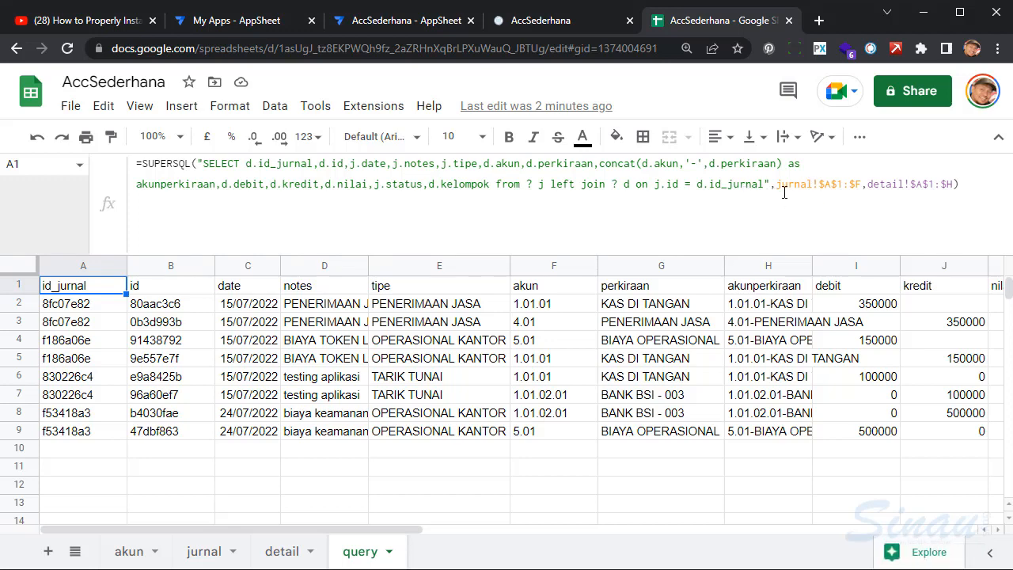
{"action": "left_click_drag", "start_coordinate": [777, 184], "coordinate": [864, 187]}
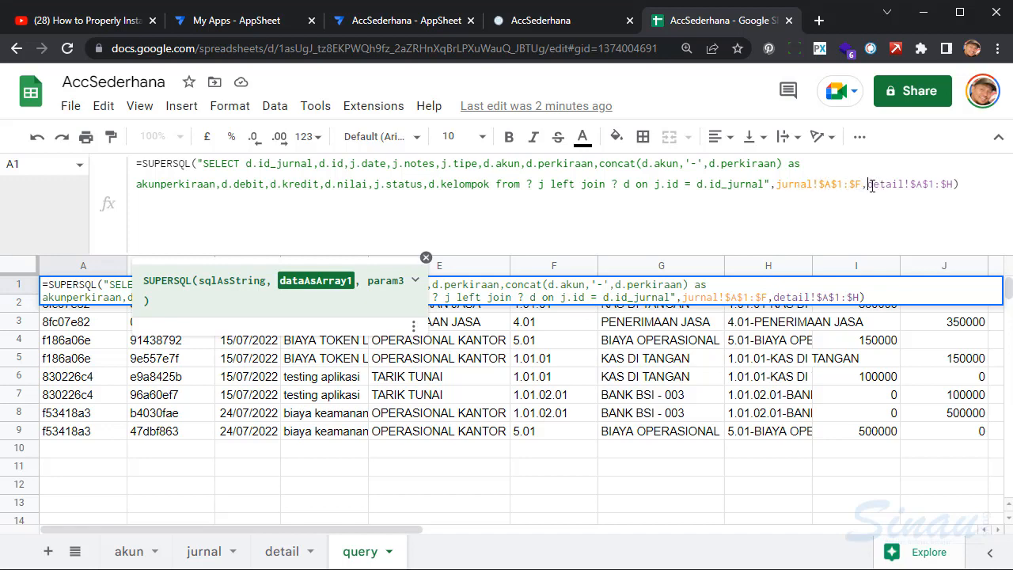
{"action": "left_click_drag", "start_coordinate": [869, 184], "coordinate": [942, 185]}
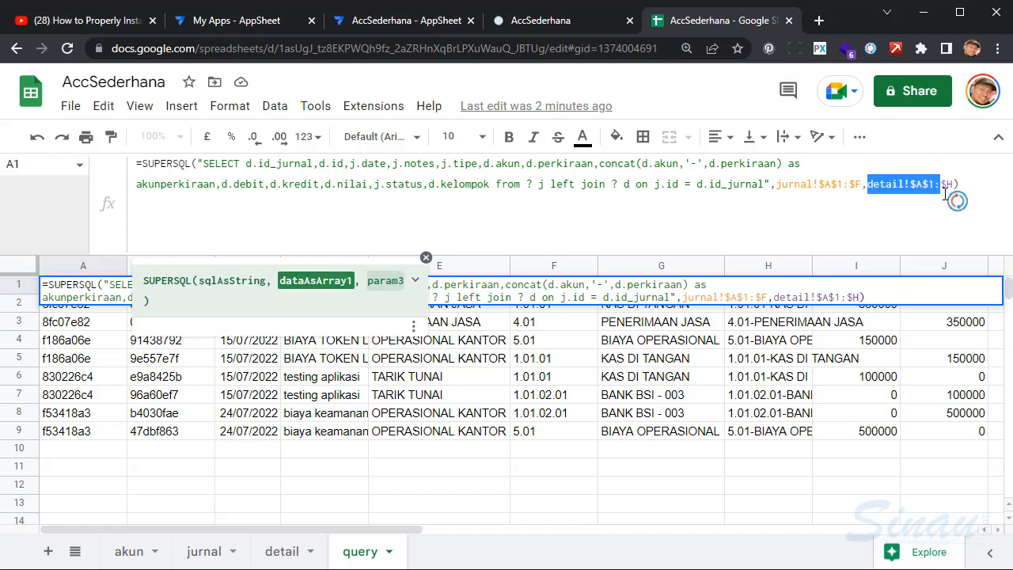
{"action": "left_click", "coordinate": [881, 199]}
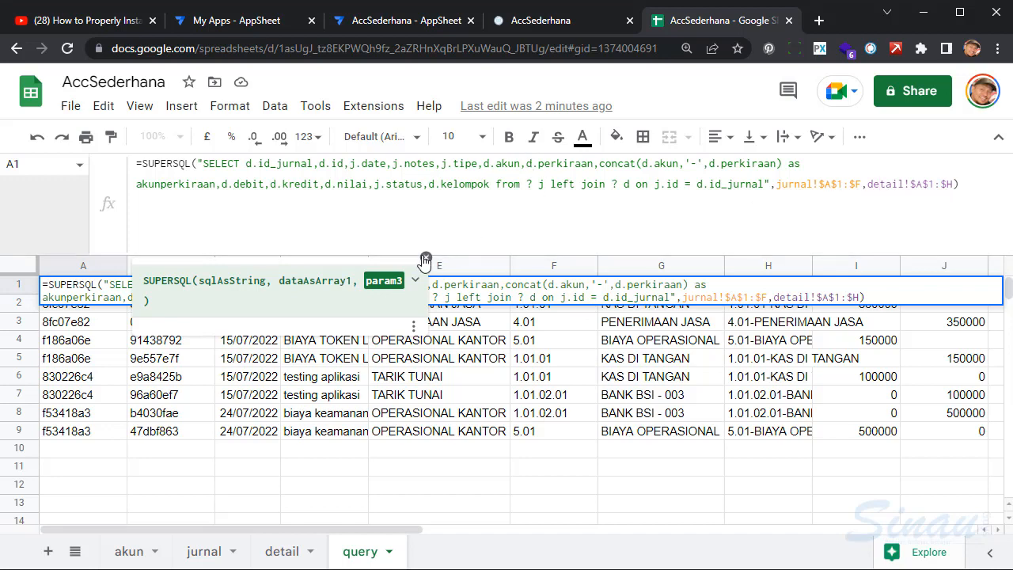
- Hide the formula help, shrink the formula bar to a single line and leave the A1 formula
{"action": "left_click", "coordinate": [425, 260]}
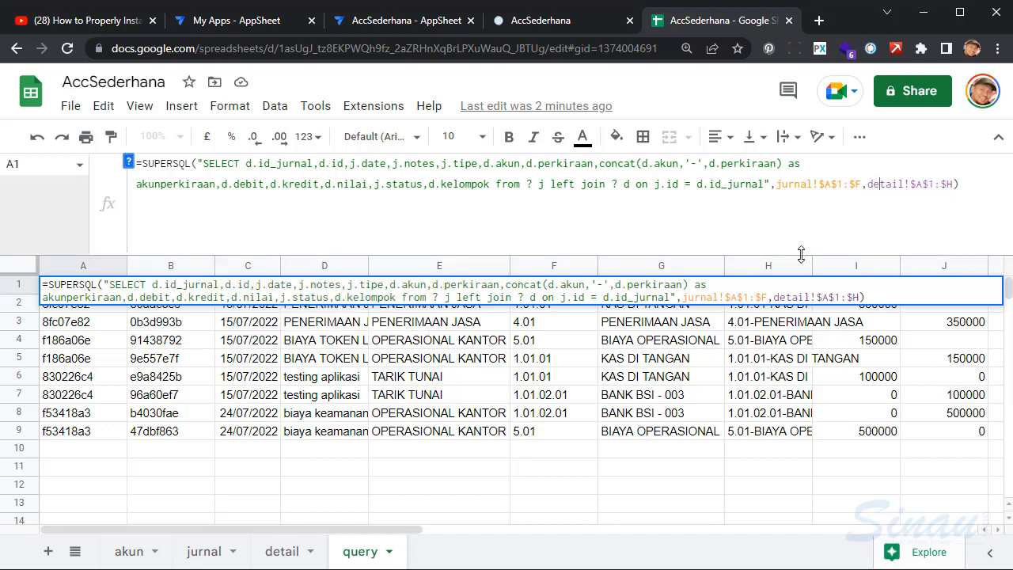
{"action": "left_click_drag", "start_coordinate": [801, 253], "coordinate": [823, 158]}
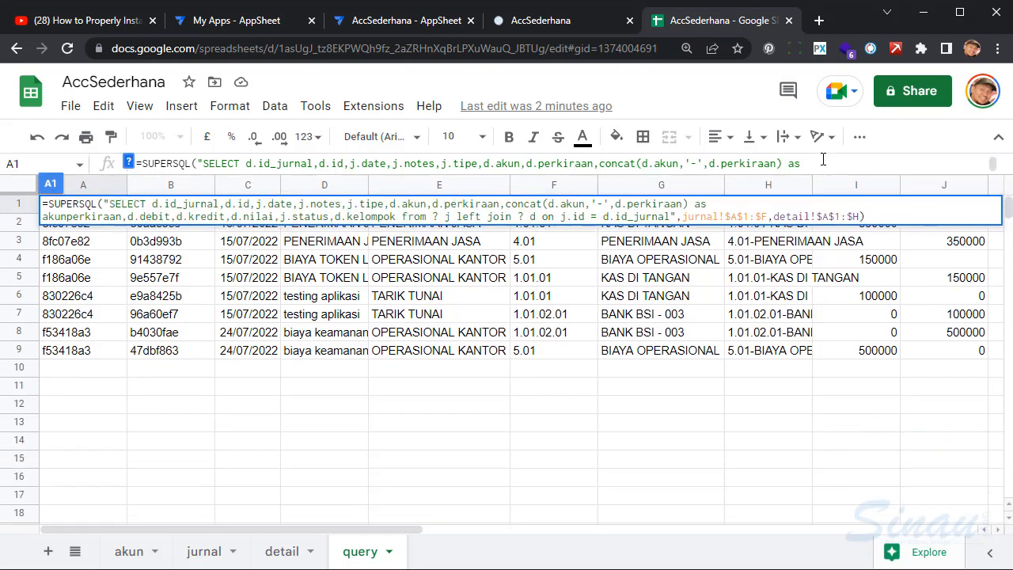
{"action": "left_click", "coordinate": [461, 283]}
- Make the query sheet's header row bold from id_jurnal in A1 through kelompok in column M
{"action": "key", "text": "Left"}
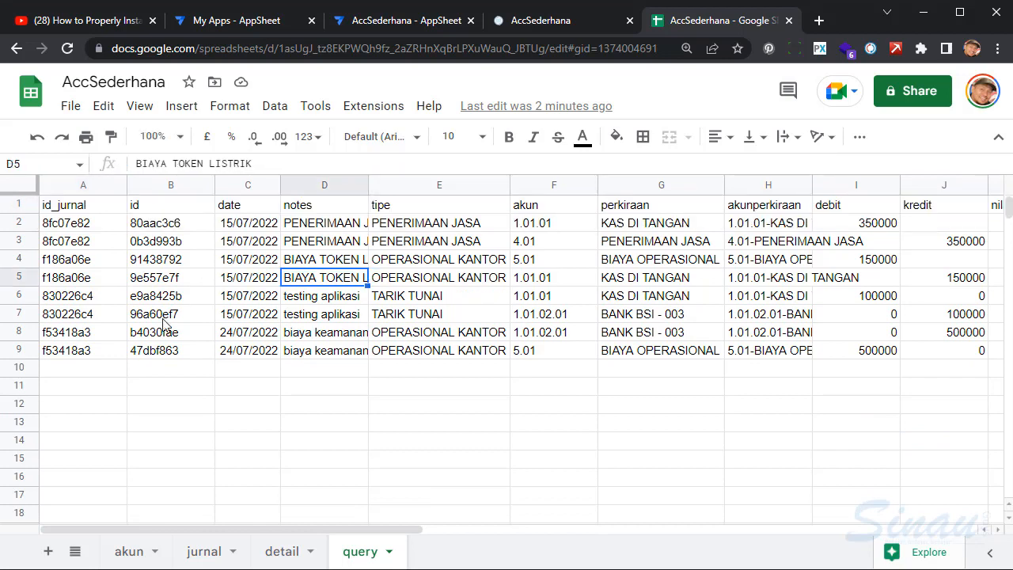
{"action": "key", "text": "Left"}
{"action": "key", "text": "Left"}
{"action": "key", "text": "Left"}
{"action": "key", "text": "Up"}
{"action": "key", "text": "Up"}
{"action": "key", "text": "Up"}
{"action": "key", "text": "Up"}
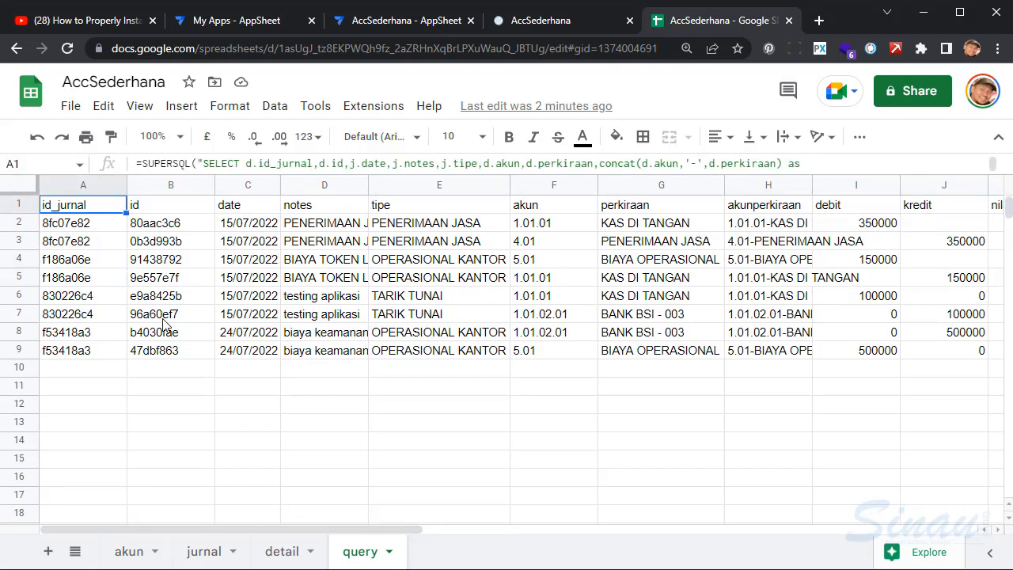
{"action": "key", "text": "ctrl+shift+Right"}
{"action": "key", "text": "ctrl+b"}
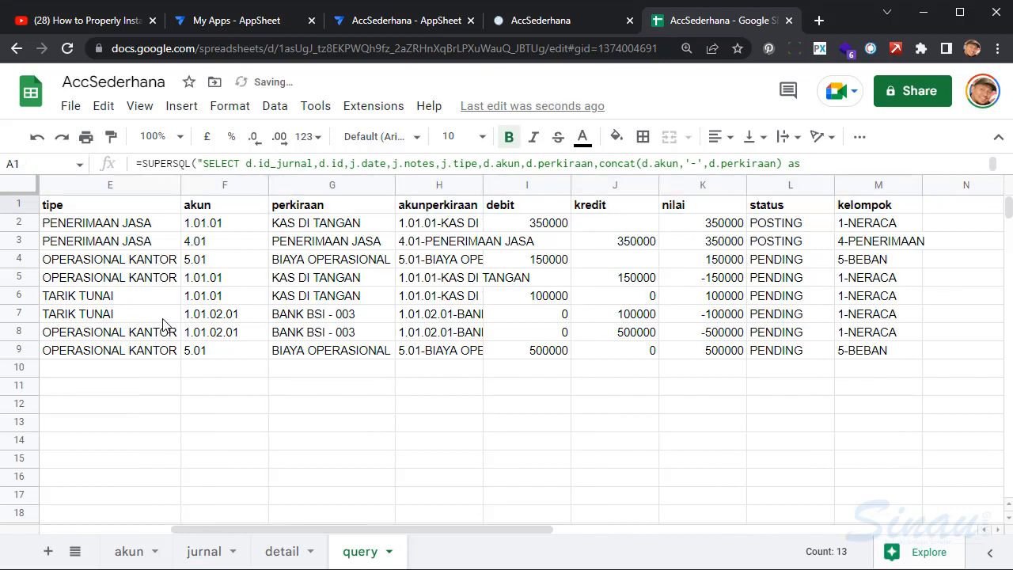